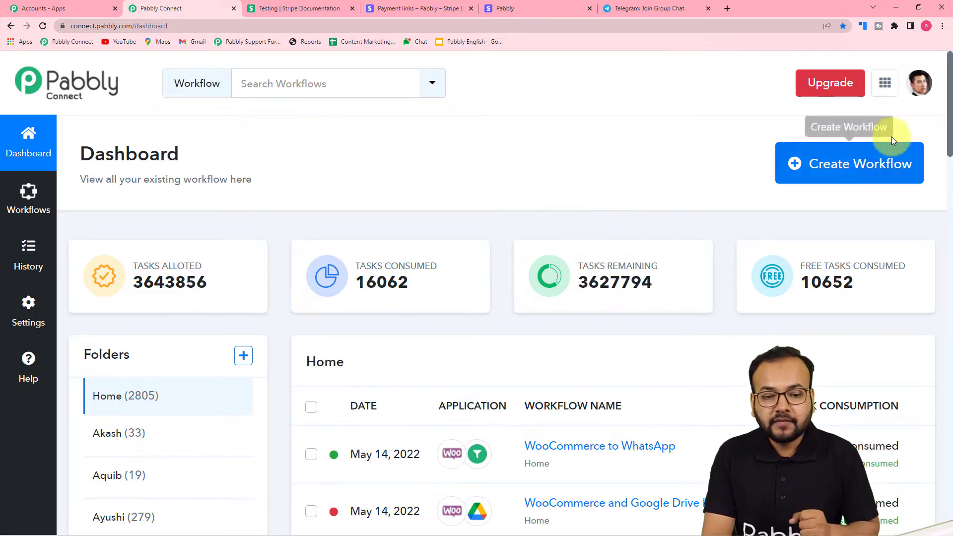
Create a new workflow named 'Invite Stripe Customers to Private Channel'.
left_click(865, 180)
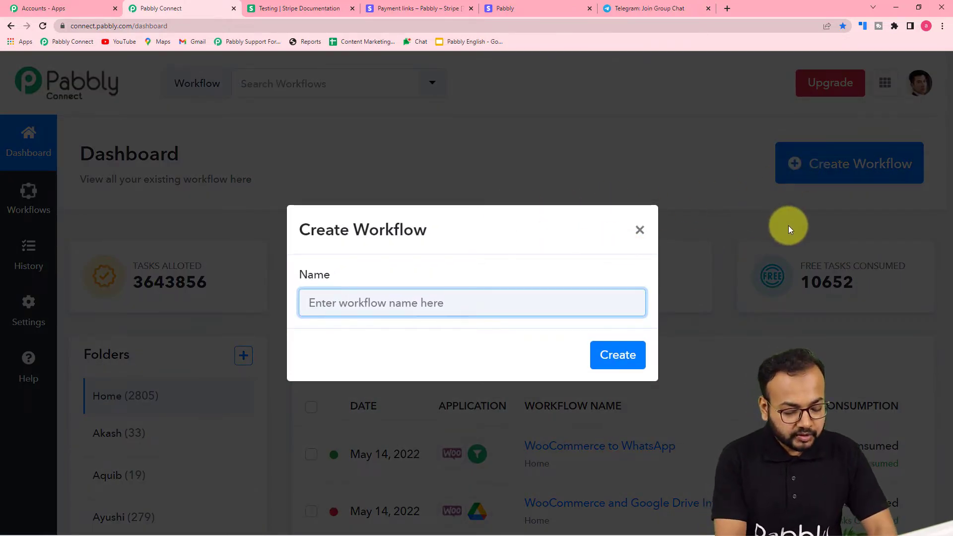
type("Invite Stripe")
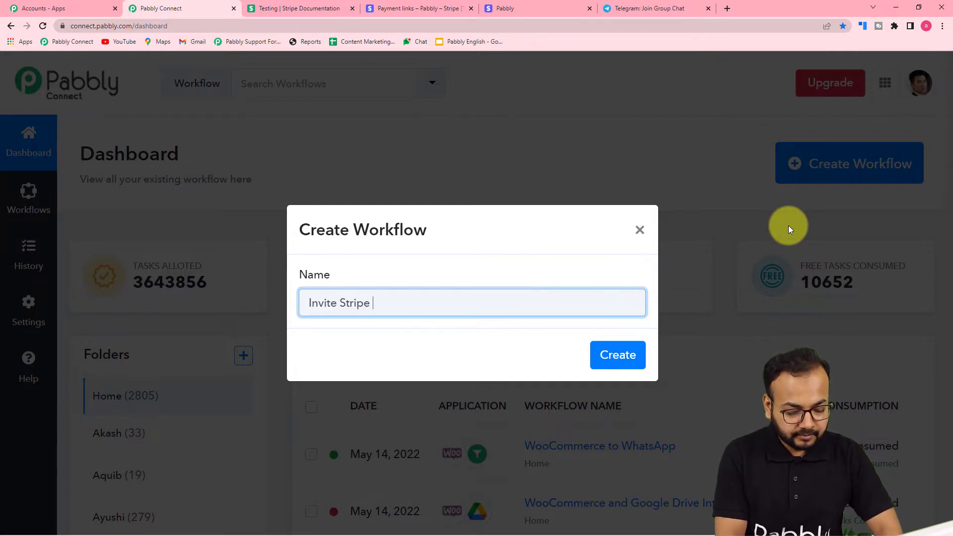
type("Customers to")
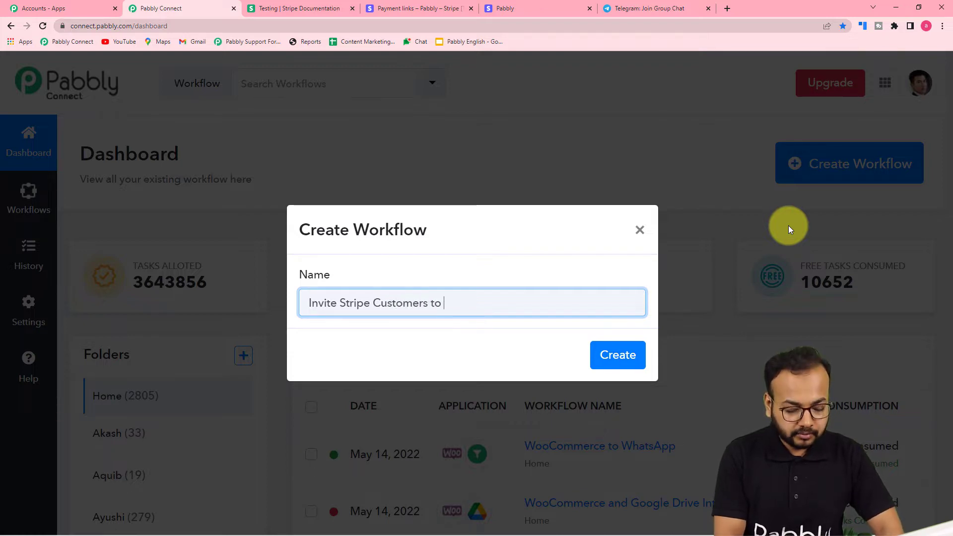
type(" Private")
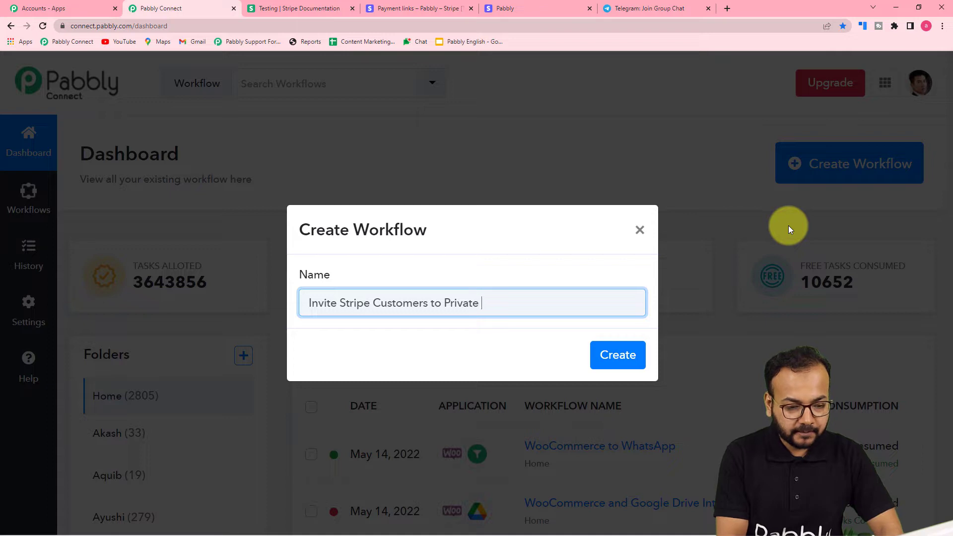
type(" Channel")
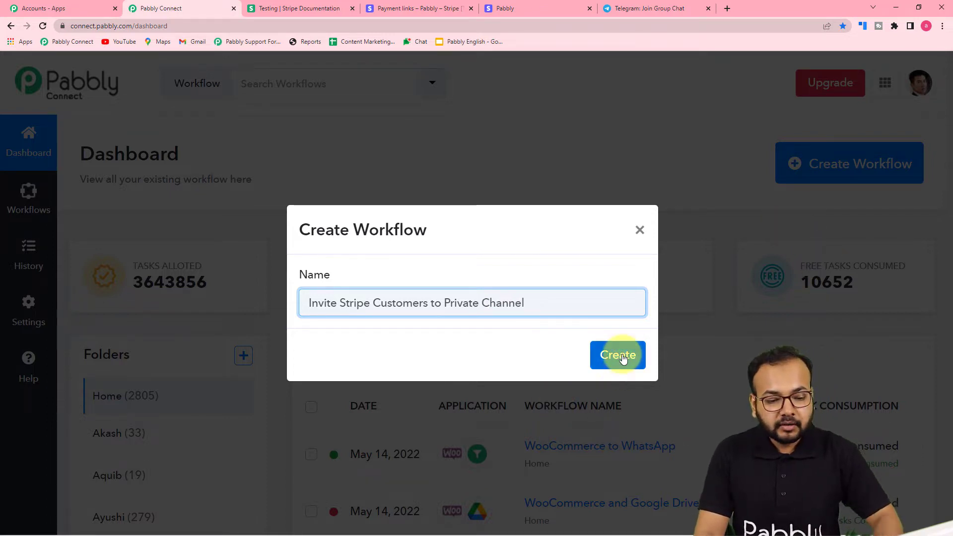
left_click(623, 359)
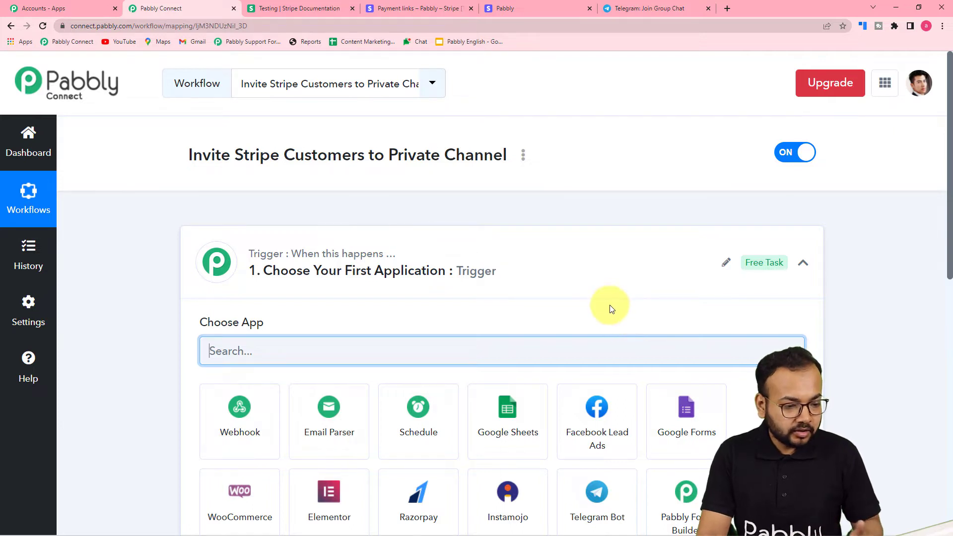
Collapse the trigger's app chooser and glance at the Telegram Testing channel invite page.
left_click(804, 266)
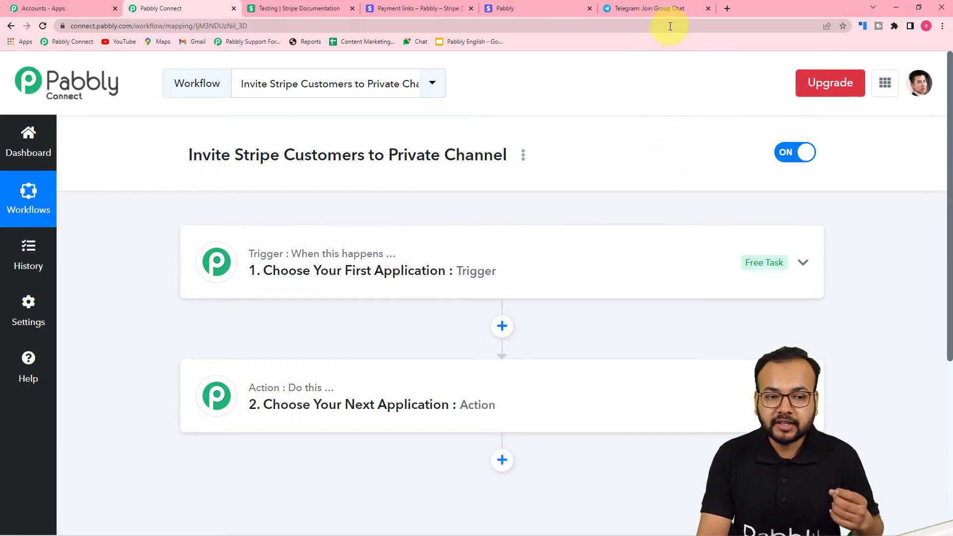
left_click(669, 10)
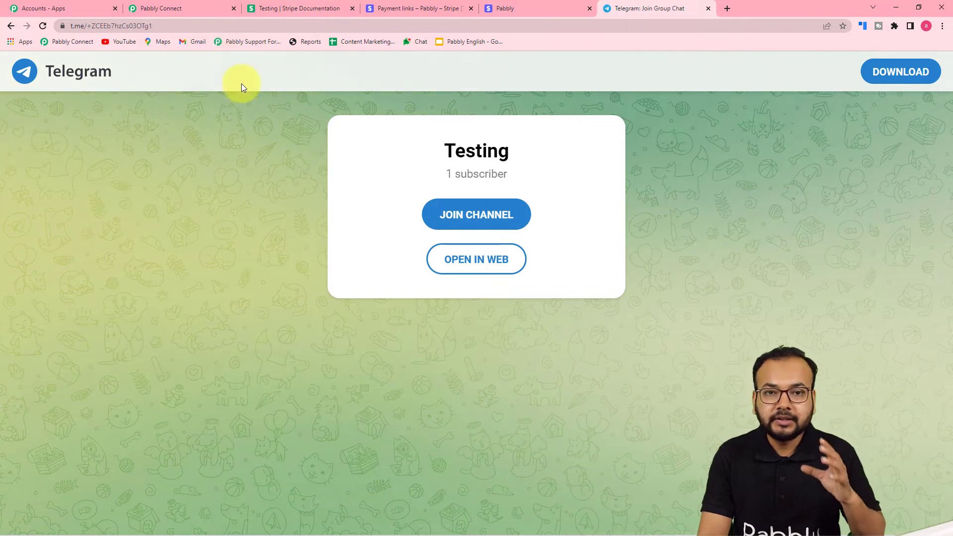
left_click(198, 7)
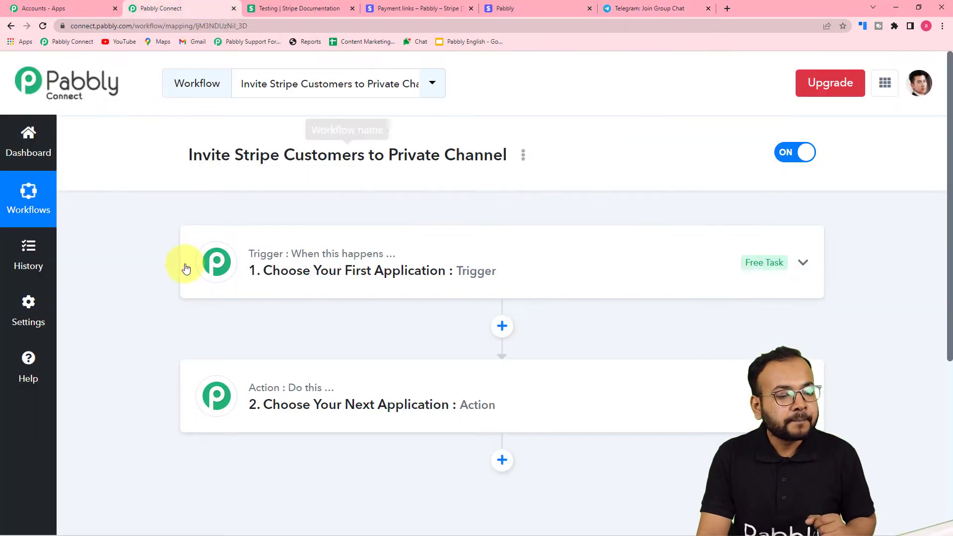
scroll(185, 265, "down", 2)
Search 'str' and choose Stripe as the trigger app.
left_click(353, 186)
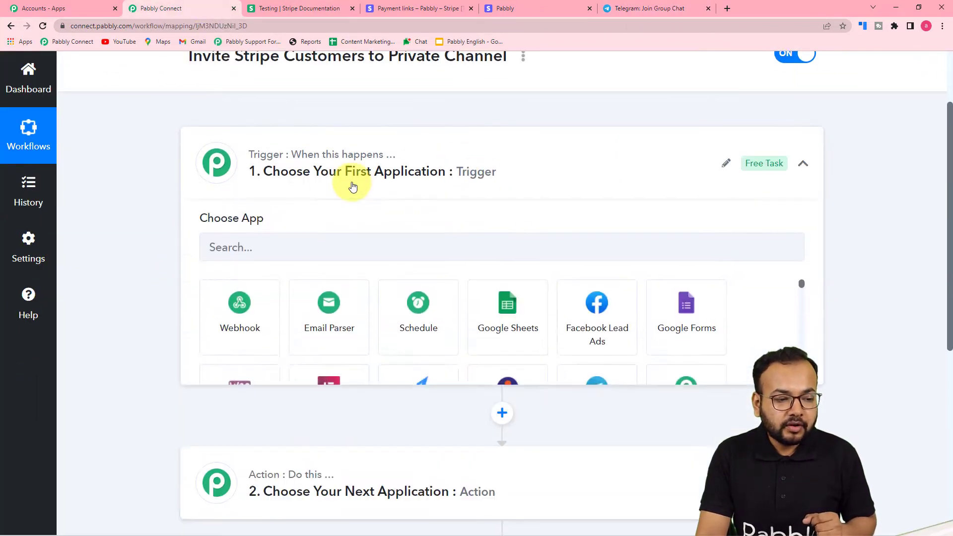
scroll(289, 163, "down", 3)
scroll(345, 159, "up", 3)
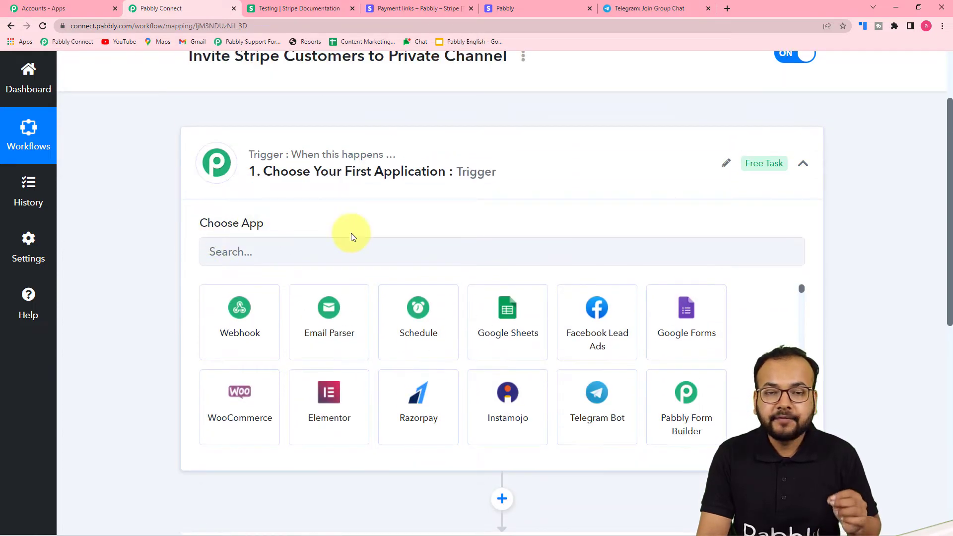
left_click(390, 251)
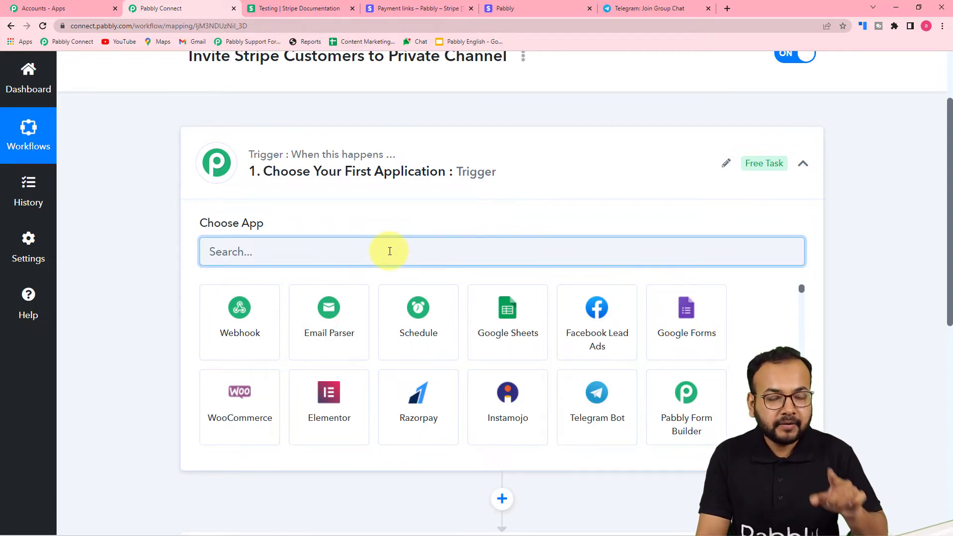
type("str")
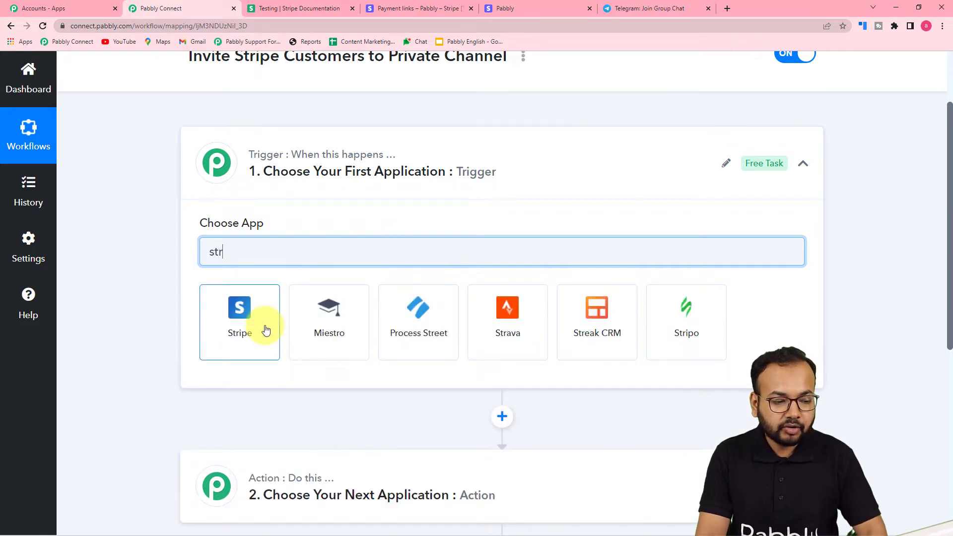
left_click(266, 330)
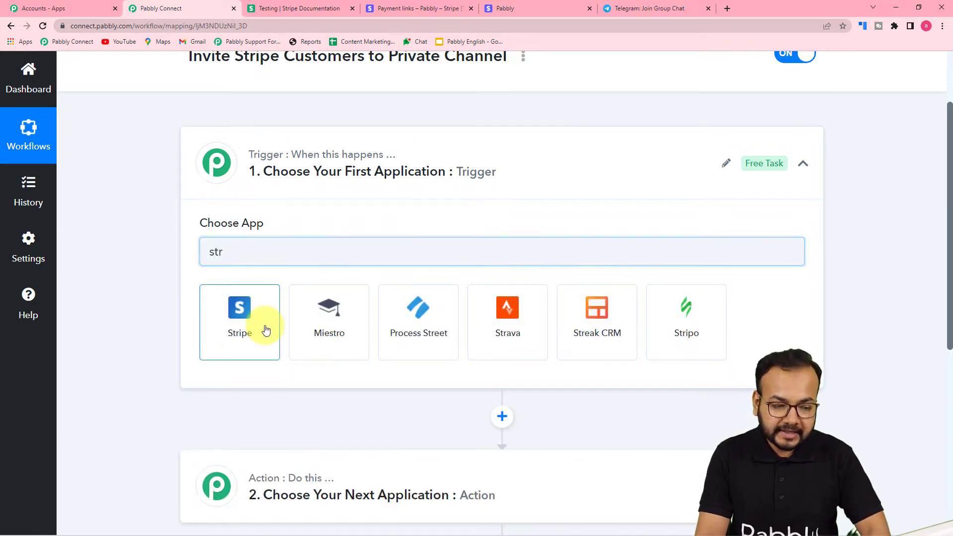
Set the Stripe trigger event to New Charge.
scroll(164, 276, "down", 2)
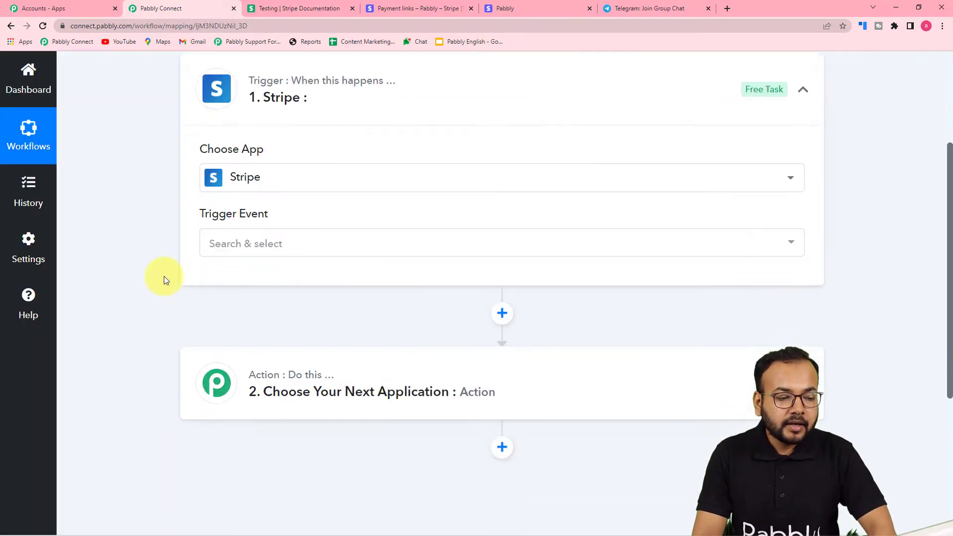
left_click(255, 222)
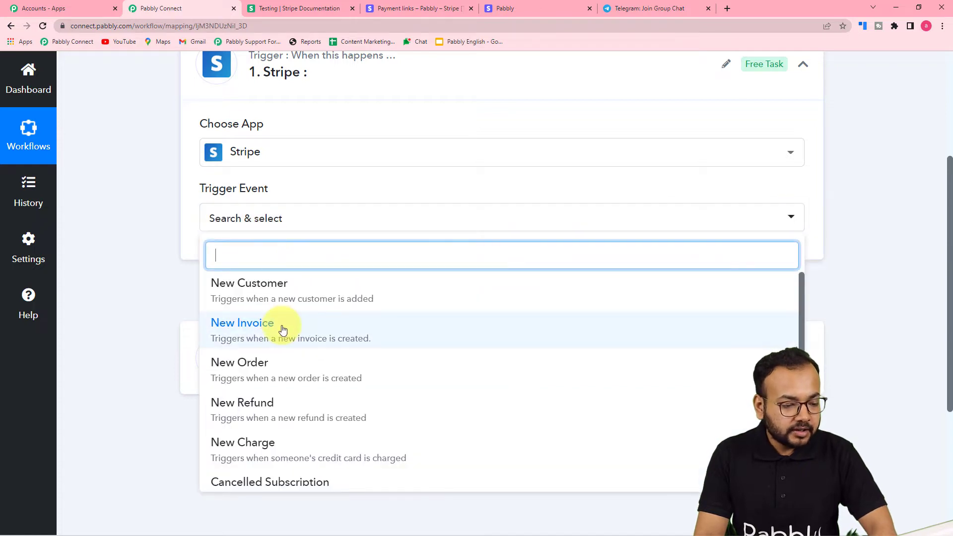
scroll(279, 327, "down", 2)
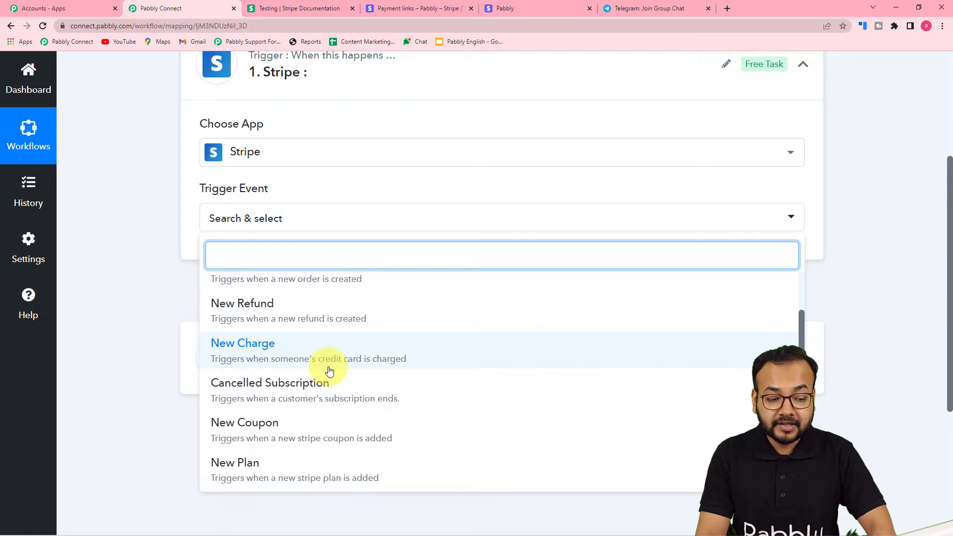
left_click(323, 366)
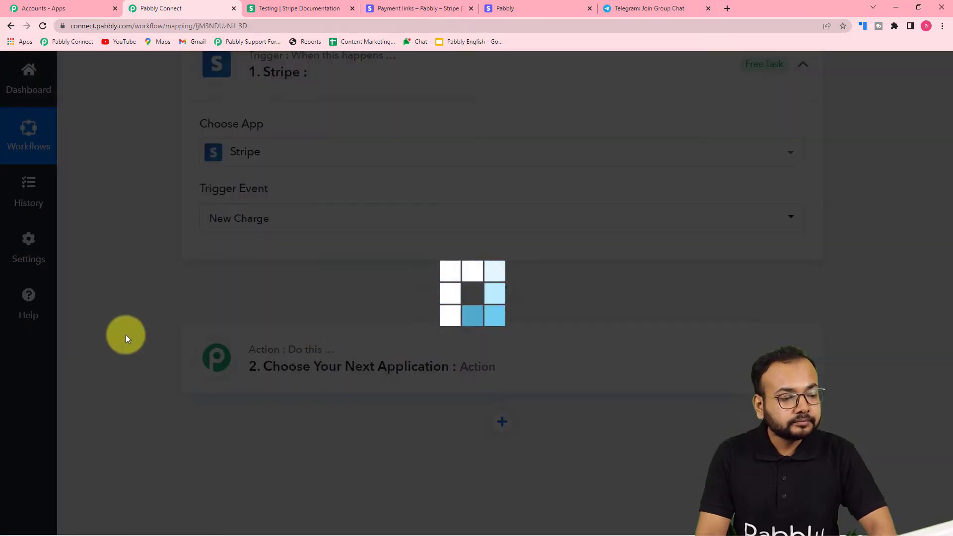
scroll(343, 244, "down", 2)
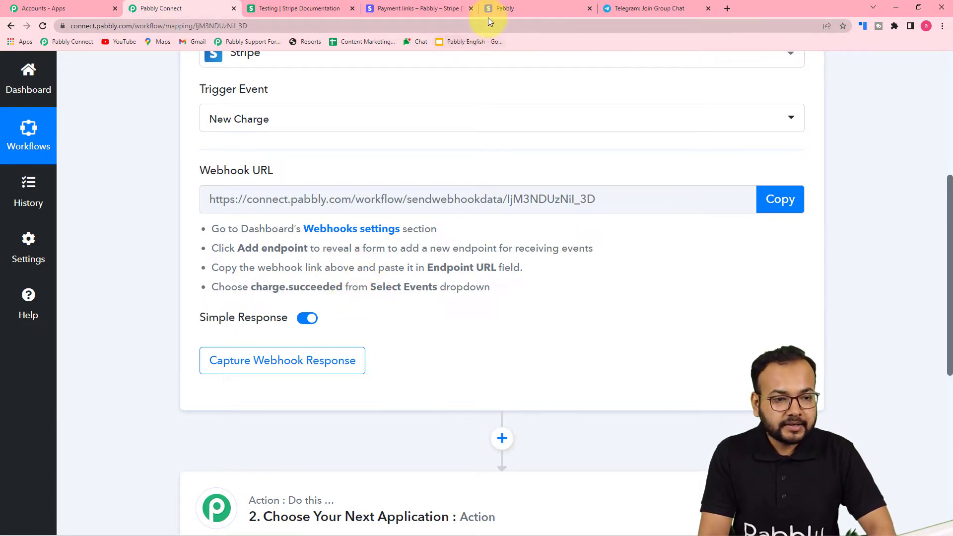
In Stripe, start a new webhook endpoint under Developers > Webhooks.
left_click(422, 8)
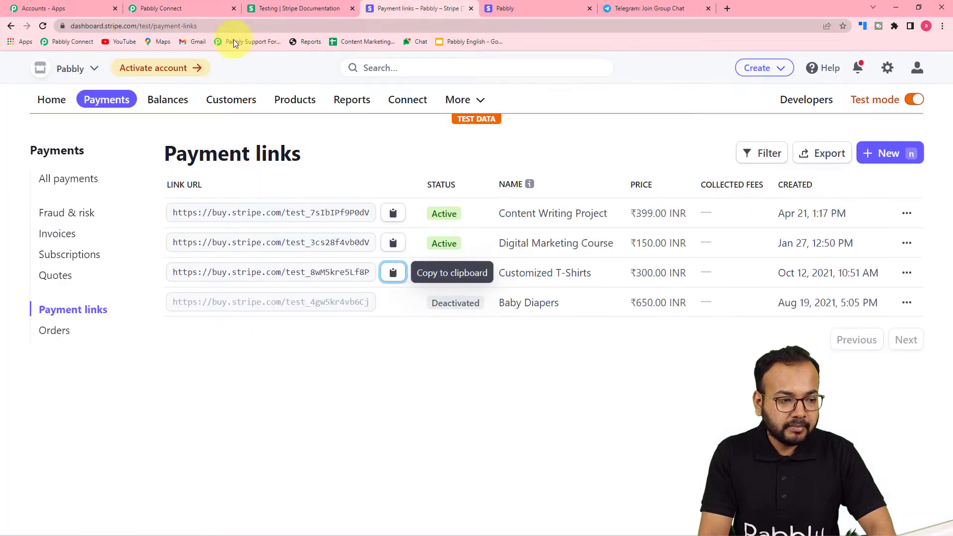
left_click(53, 99)
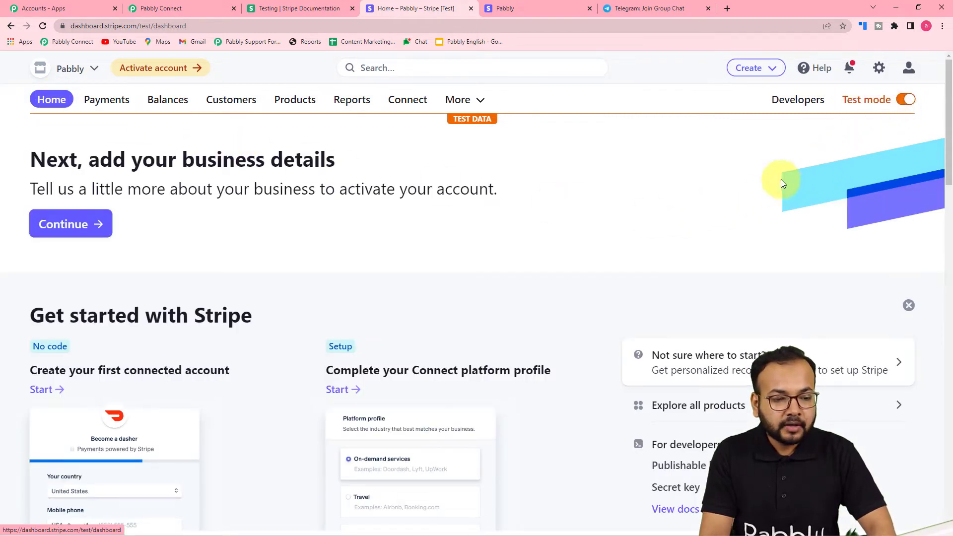
left_click(798, 107)
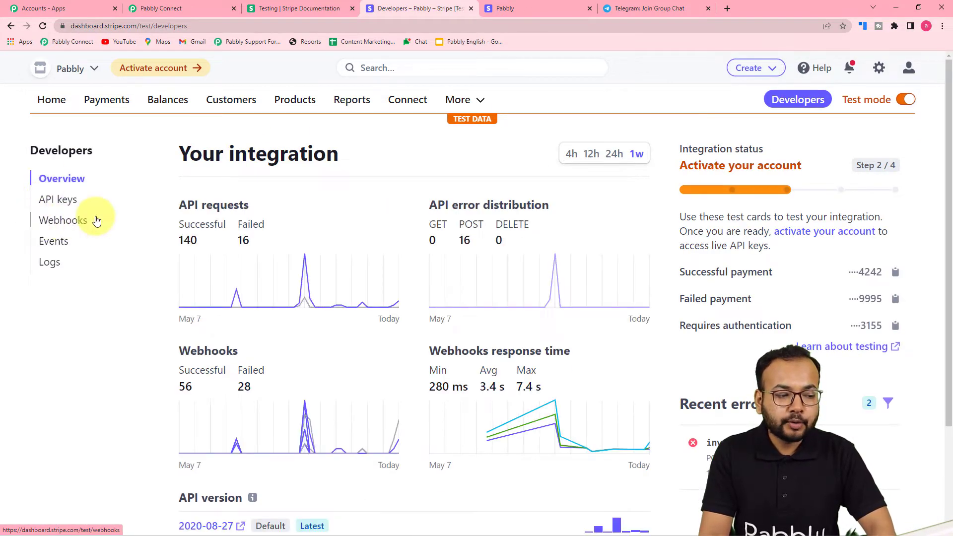
left_click(66, 222)
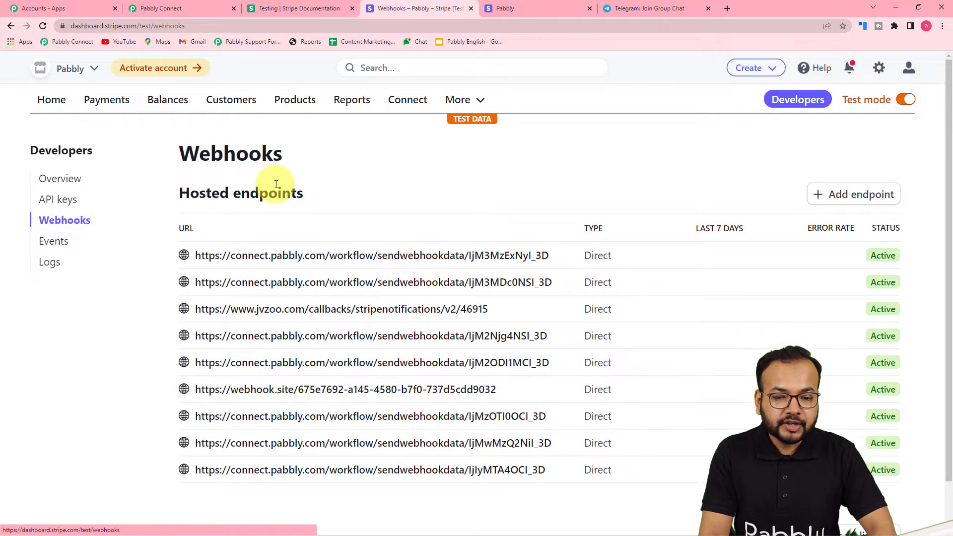
left_click(852, 199)
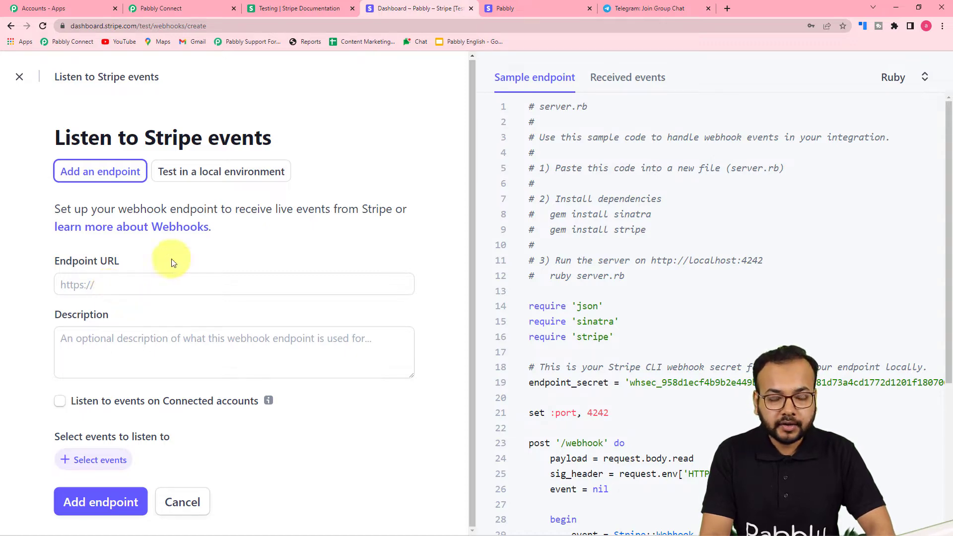
Paste the copied Pabbly webhook URL into Endpoint URL and open event selection.
left_click(177, 9)
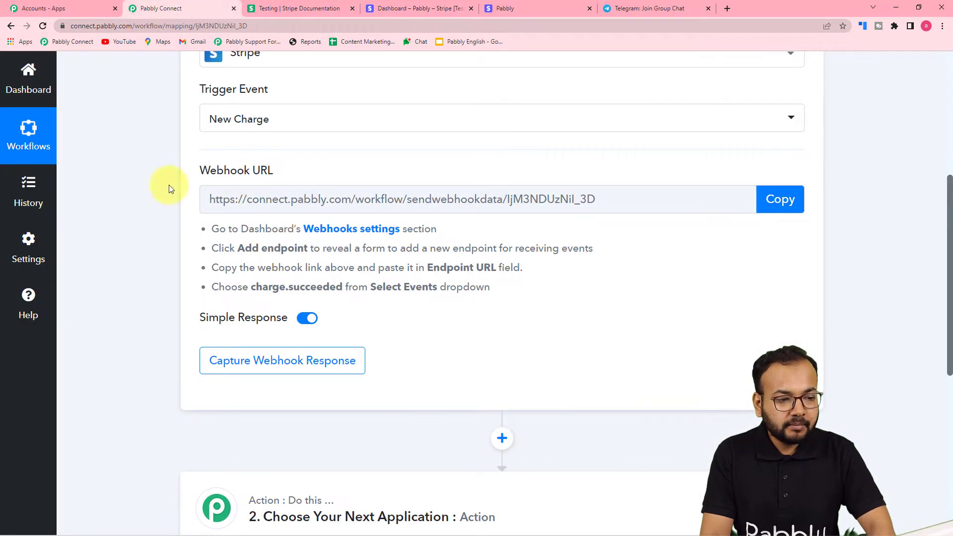
left_click(779, 199)
key("ctrl+c")
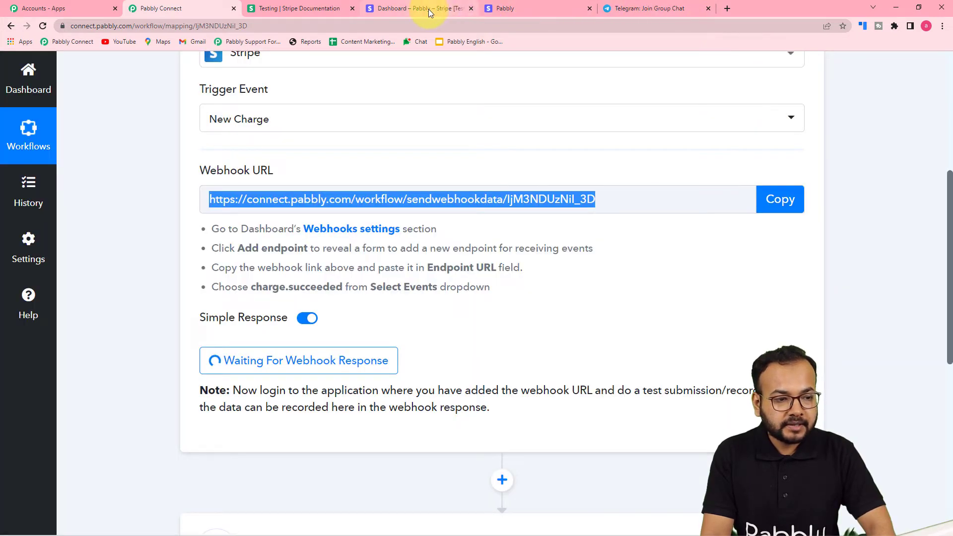
left_click(427, 9)
left_click(75, 286)
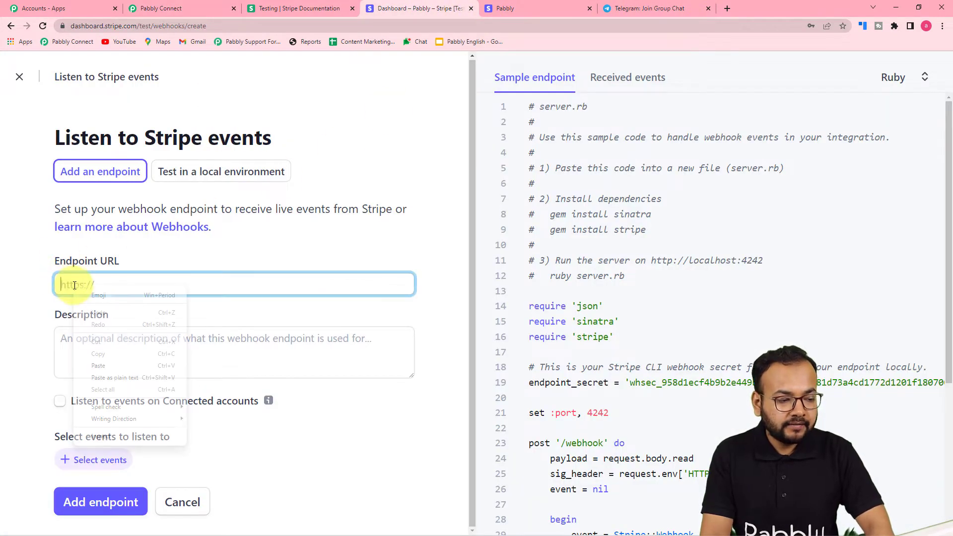
right_click(69, 287)
left_click(78, 371)
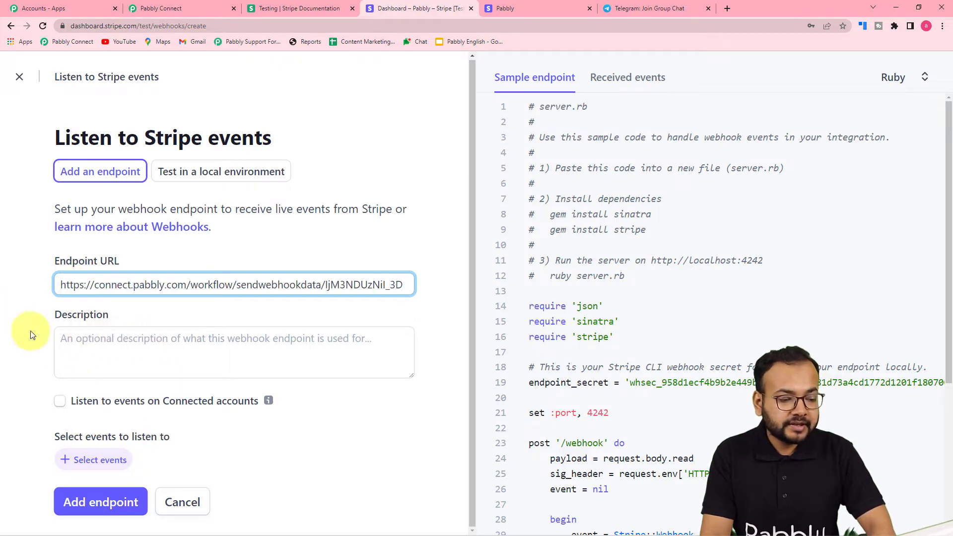
left_click(91, 460)
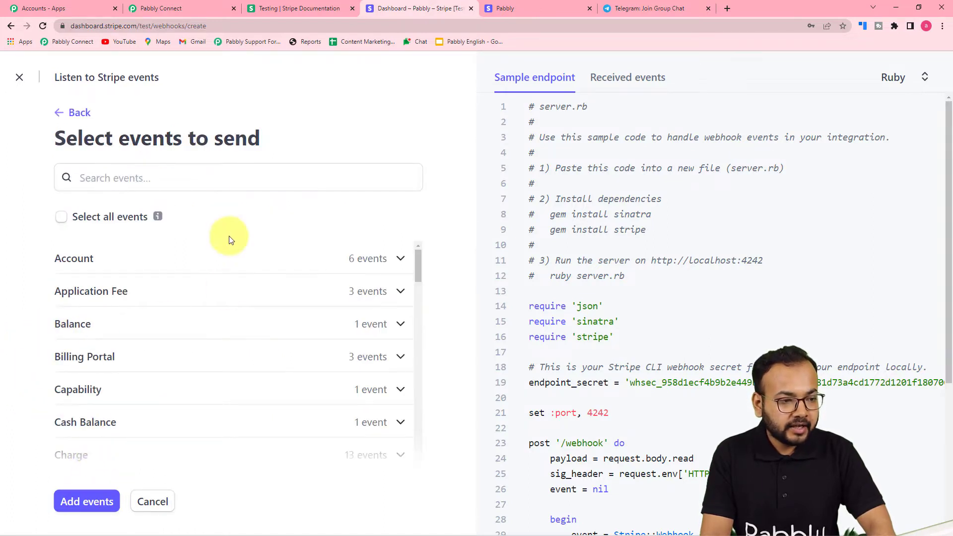
Select only the charge.succeeded event and save the webhook endpoint.
left_click(160, 8)
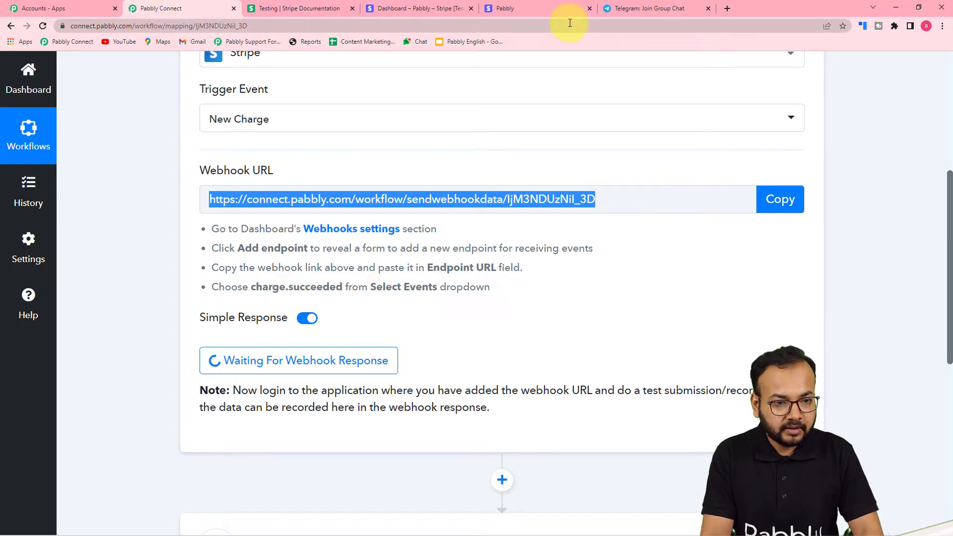
left_click(427, 9)
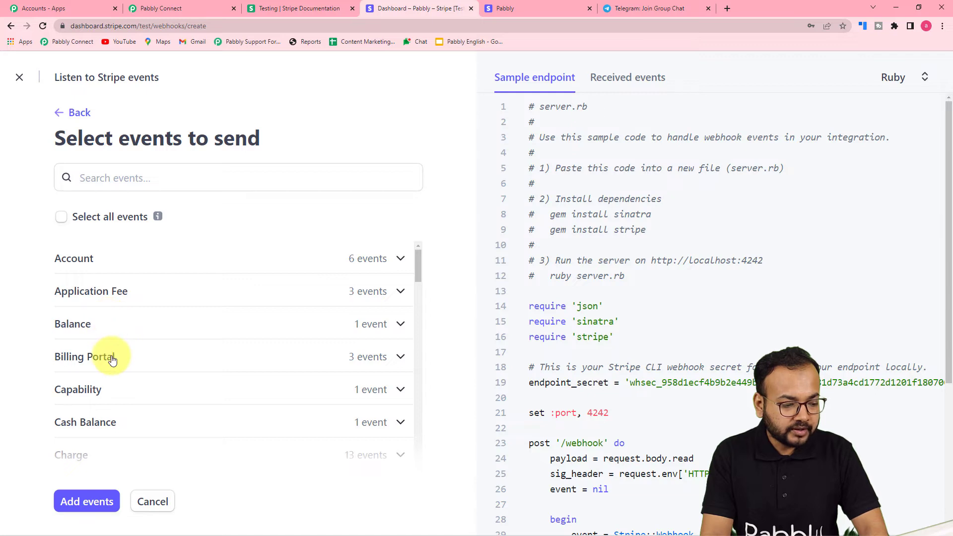
scroll(104, 356, "down", 3)
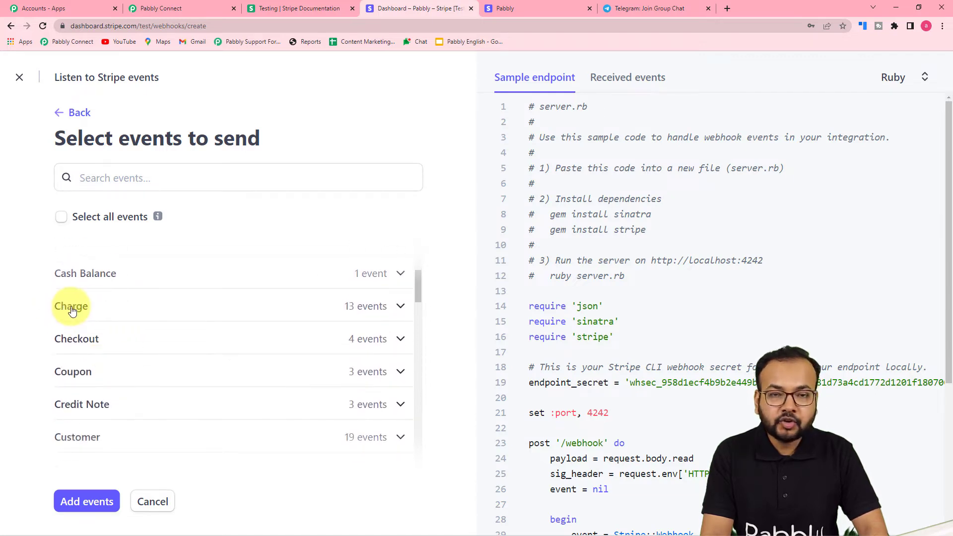
left_click(62, 310)
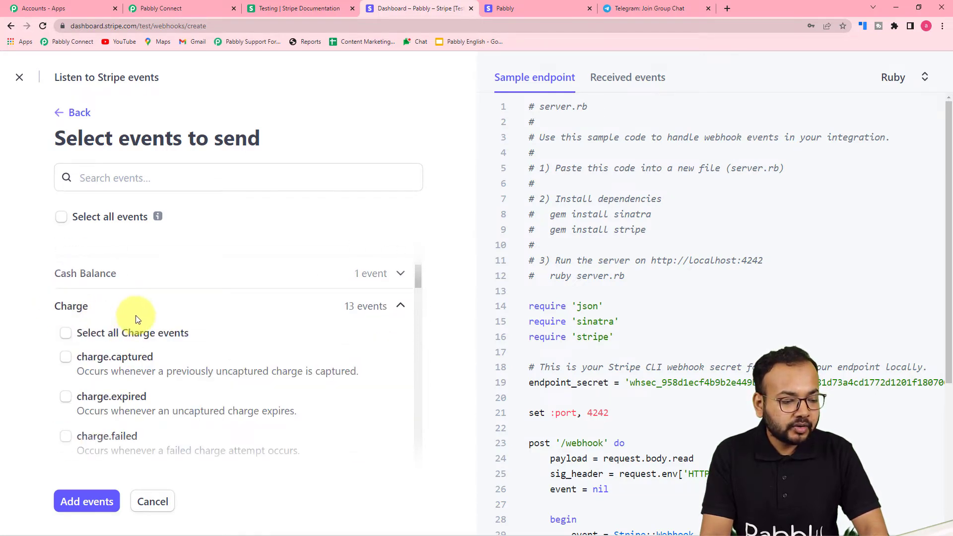
scroll(149, 353, "down", 4)
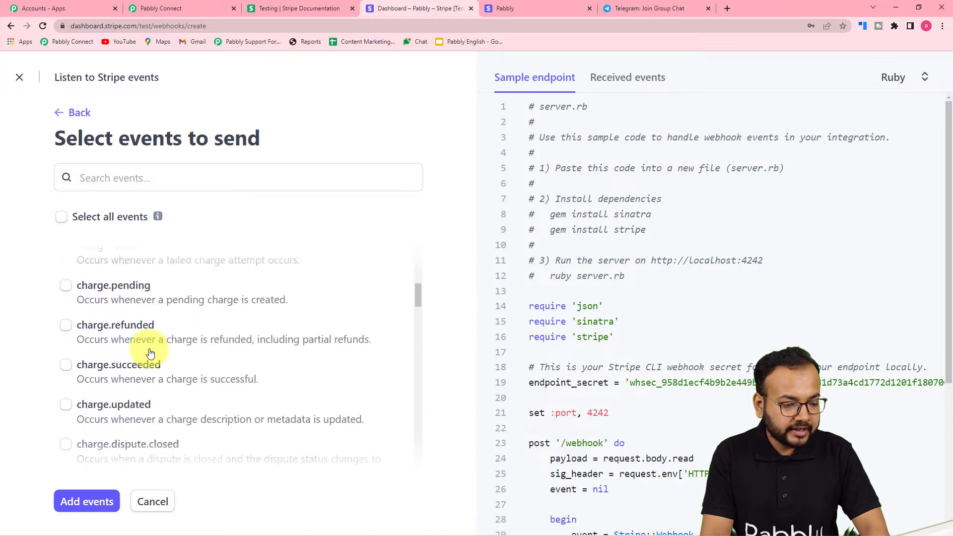
scroll(145, 332, "down", 1)
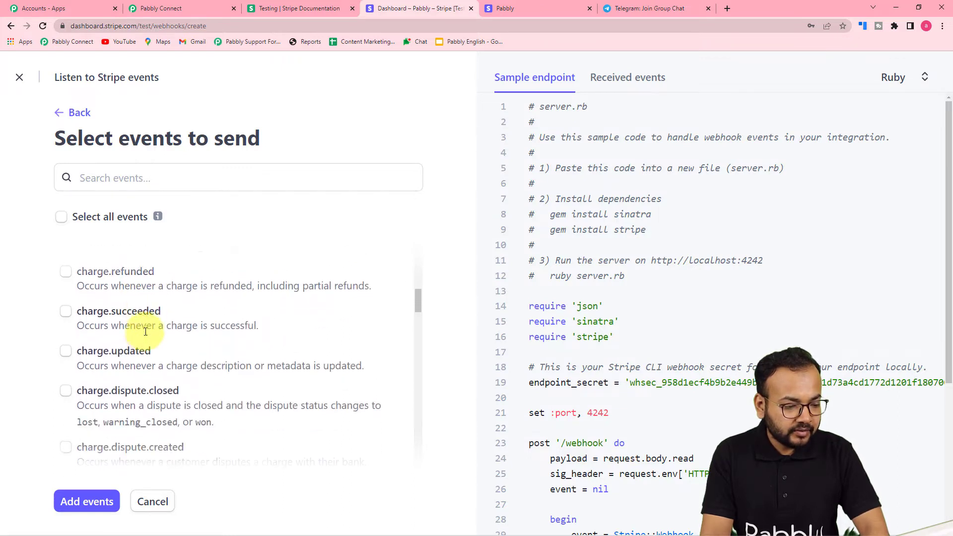
left_click(64, 308)
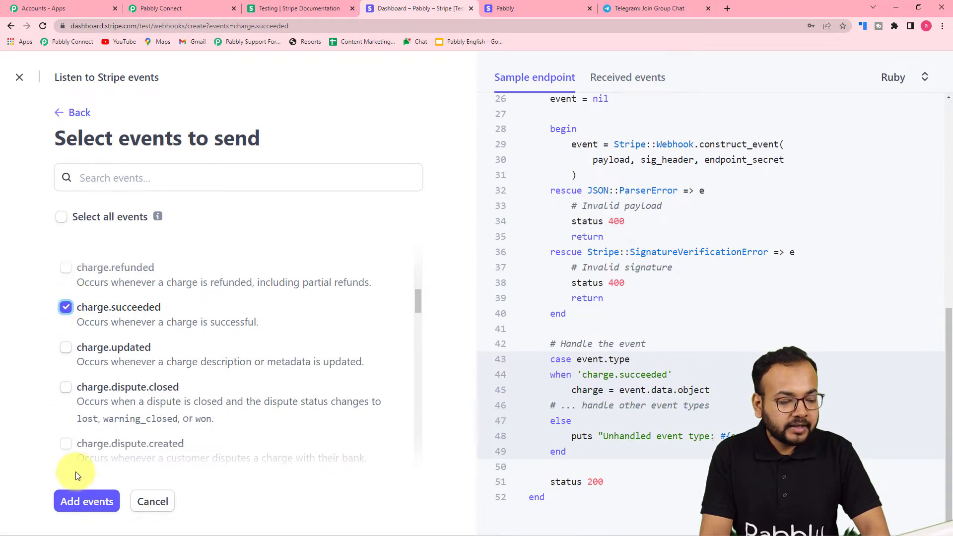
left_click(85, 501)
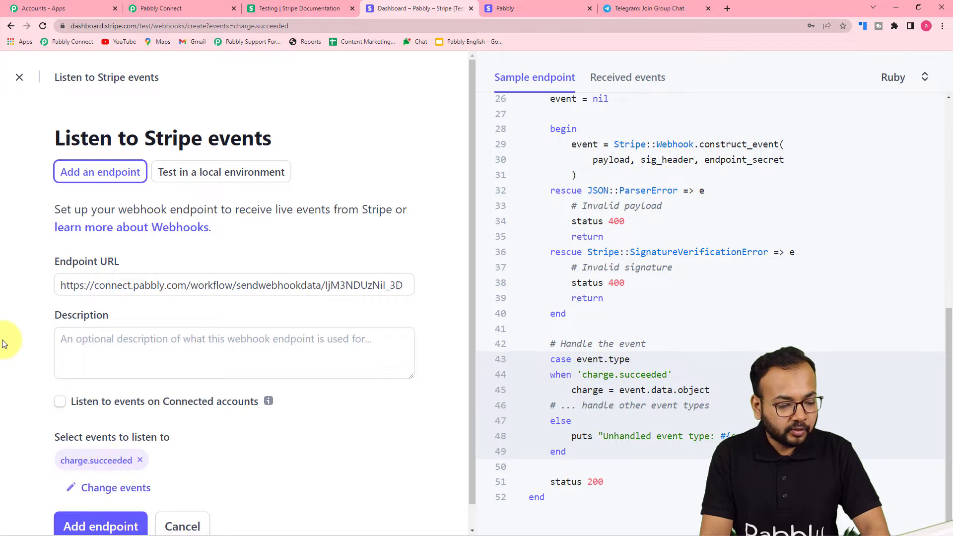
scroll(9, 340, "down", 1)
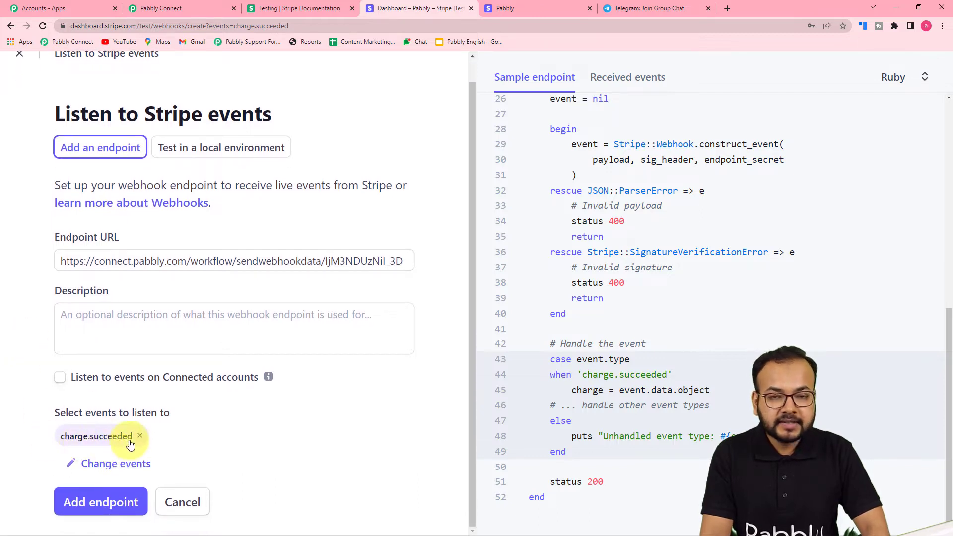
left_click(87, 503)
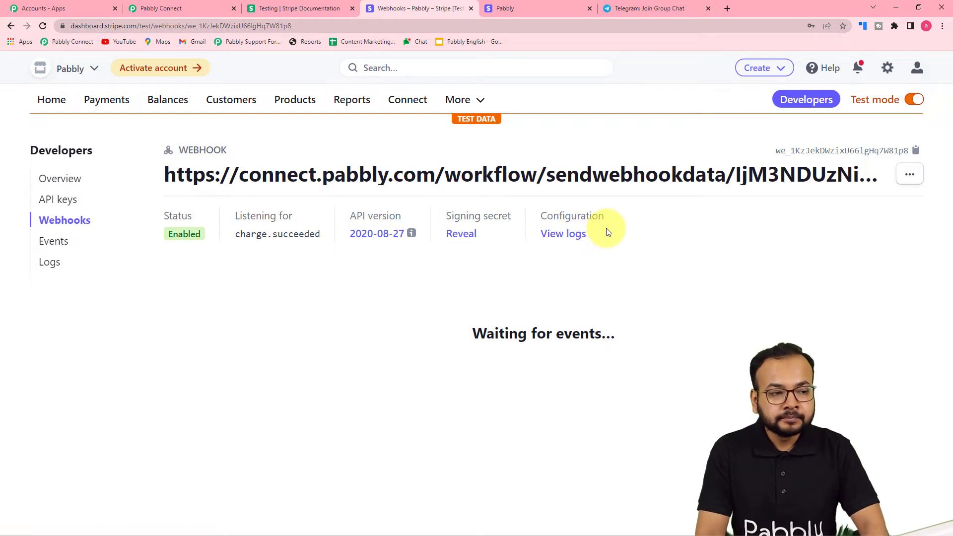
left_click(173, 6)
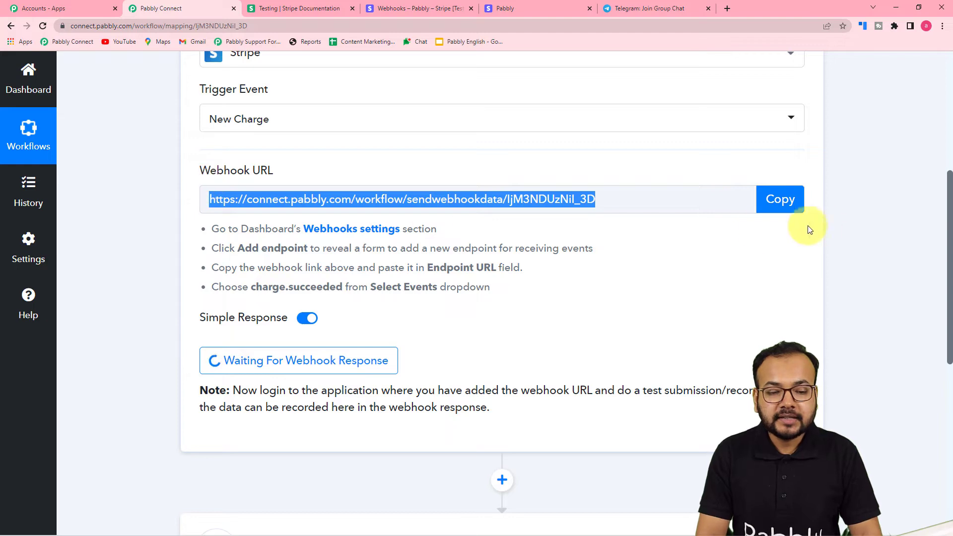
scroll(404, 300, "down", 3)
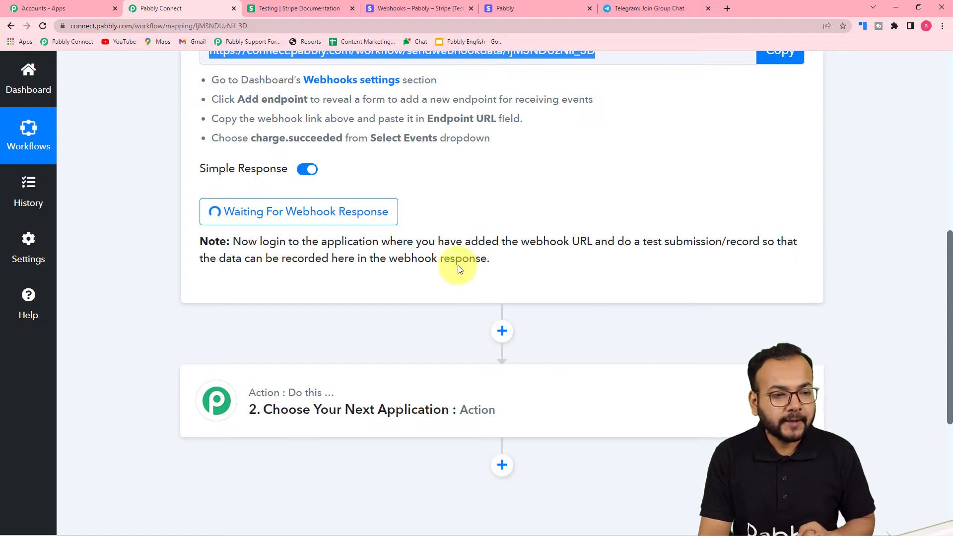
left_click(410, 7)
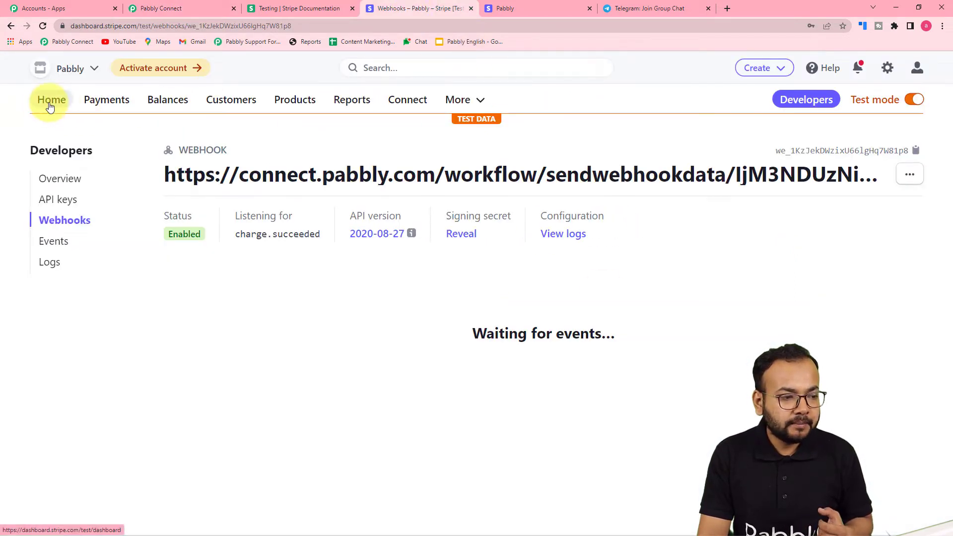
Open the Customized T-Shirts payment link checkout and fill in the customer's e-mail.
left_click(105, 101)
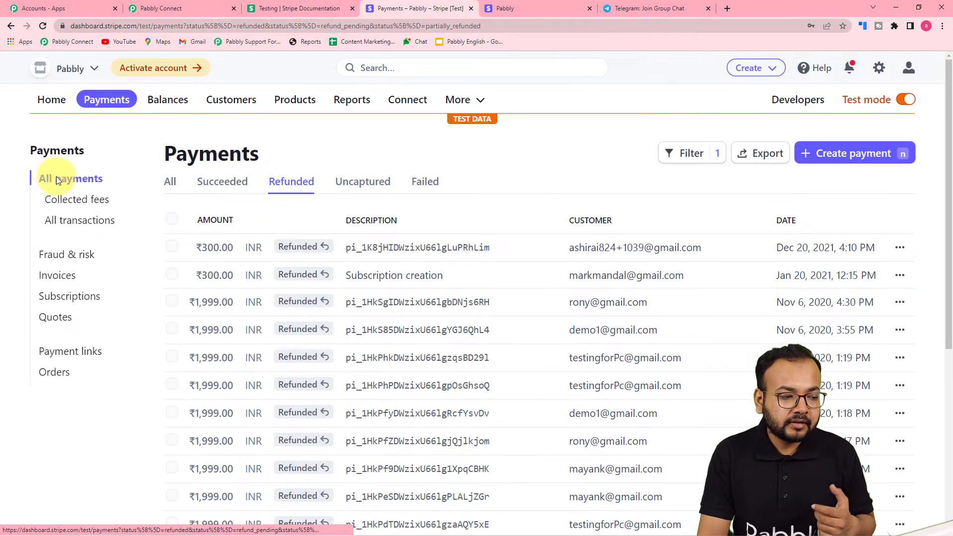
left_click(60, 356)
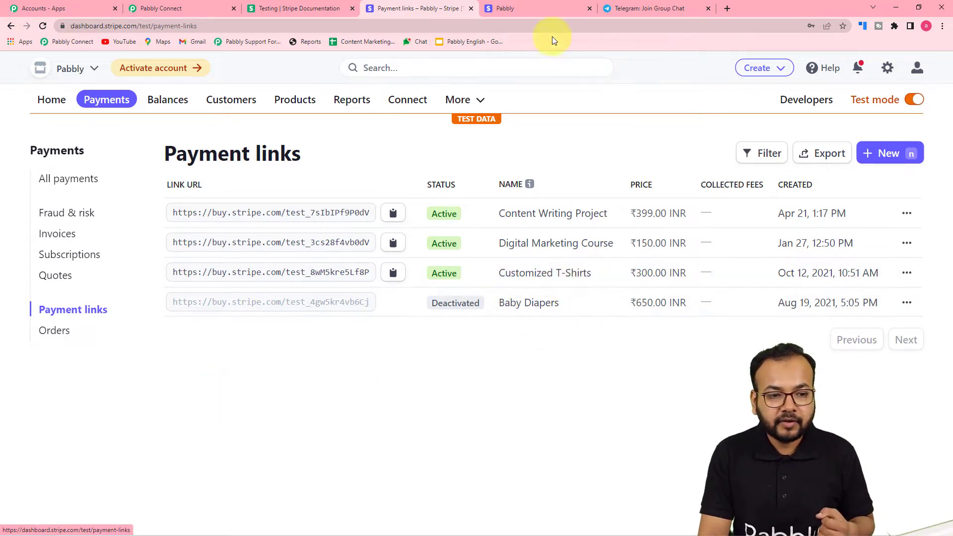
left_click(537, 7)
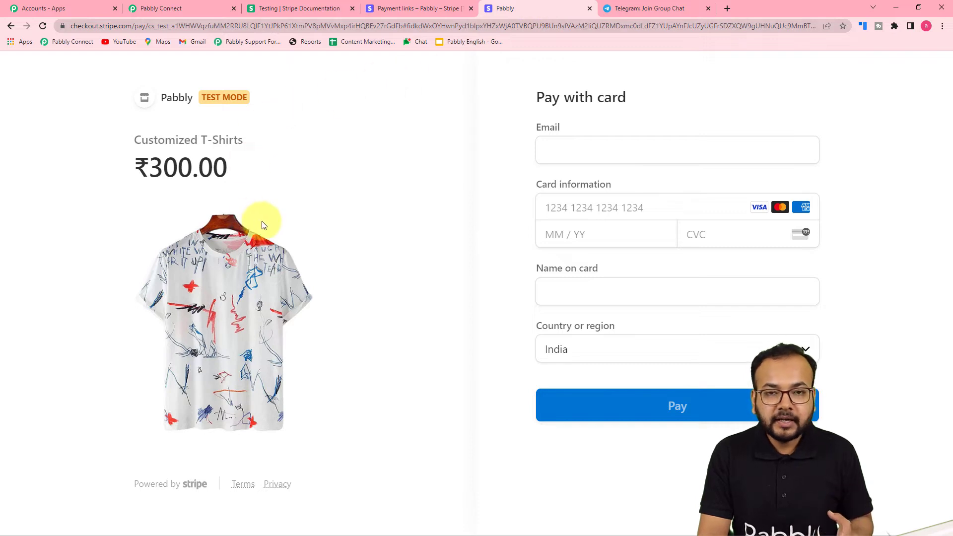
left_click(576, 152)
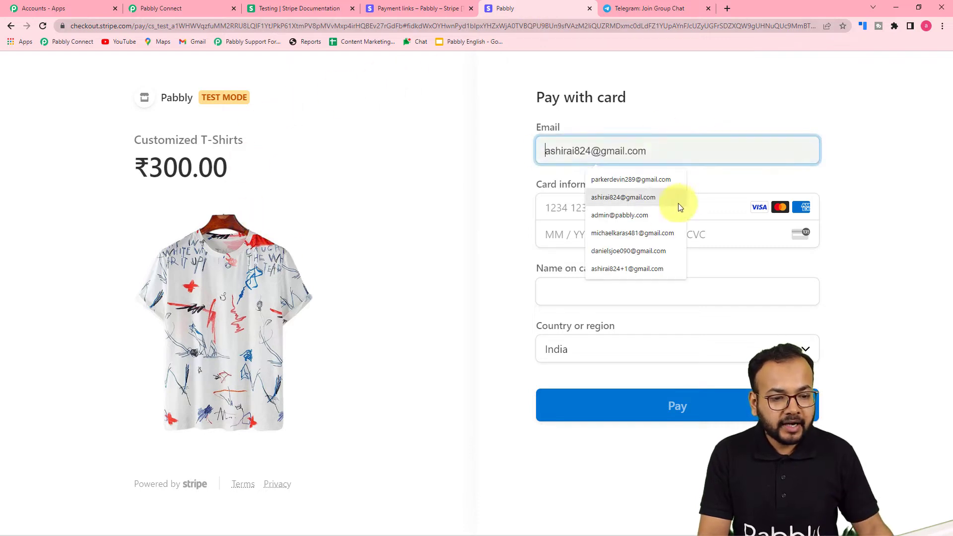
left_click(587, 250)
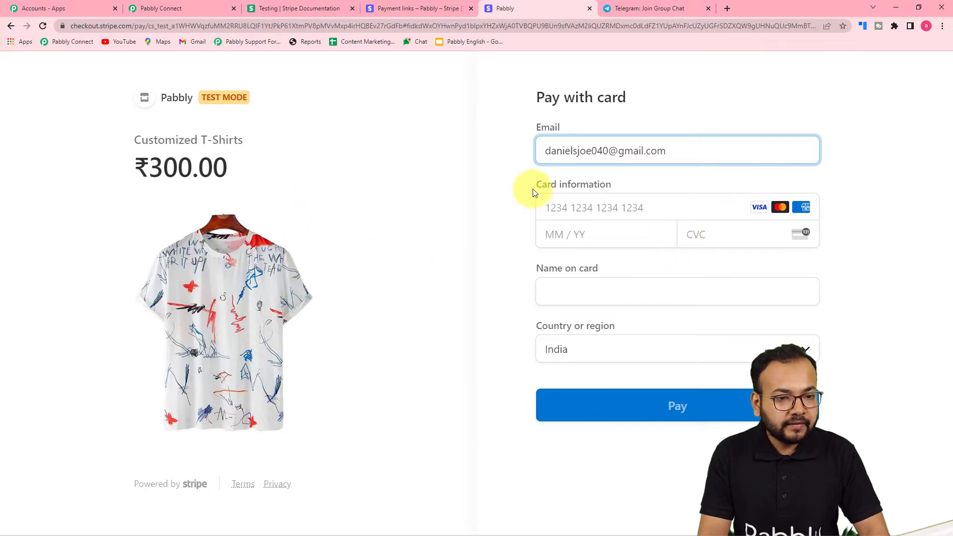
Copy the India (IN) test card number and paste it into the card field.
left_click(295, 11)
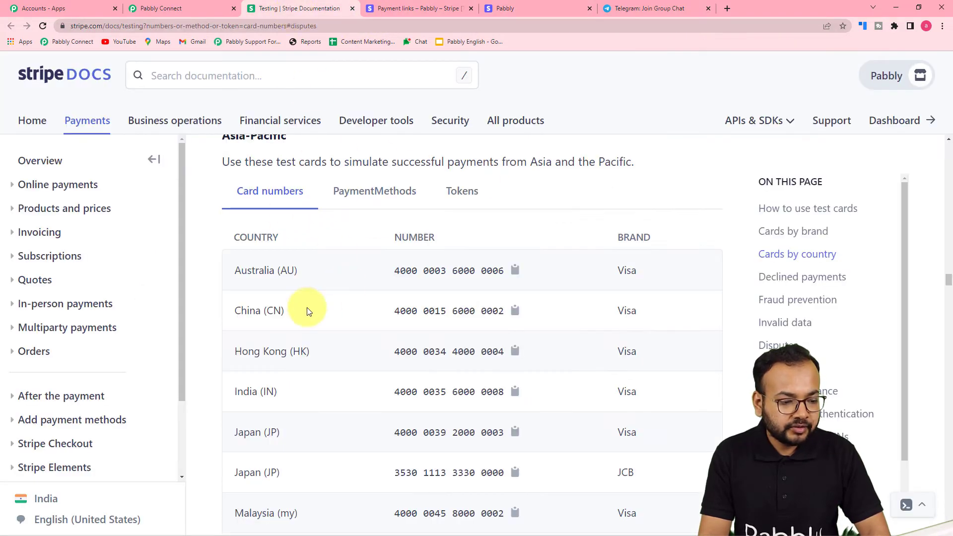
scroll(306, 310, "down", 1)
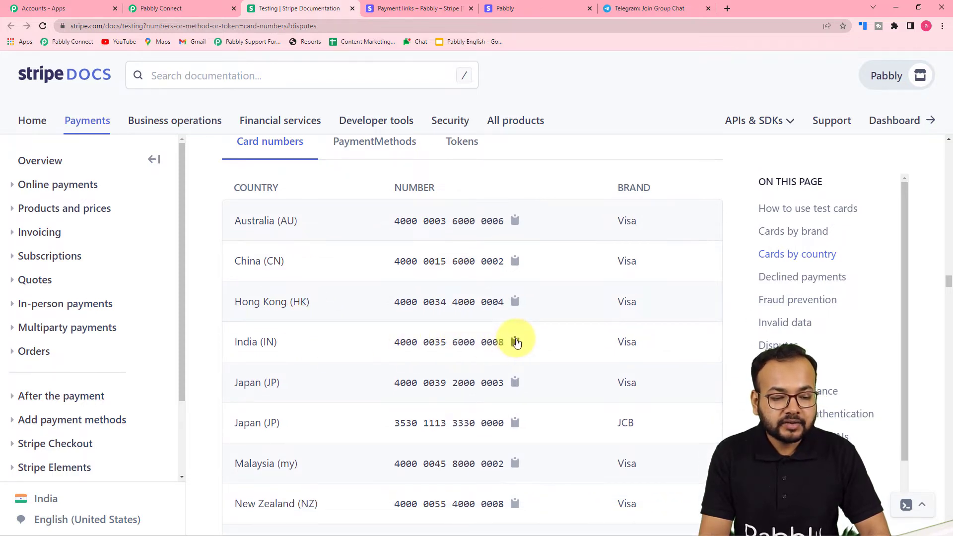
left_click(516, 342)
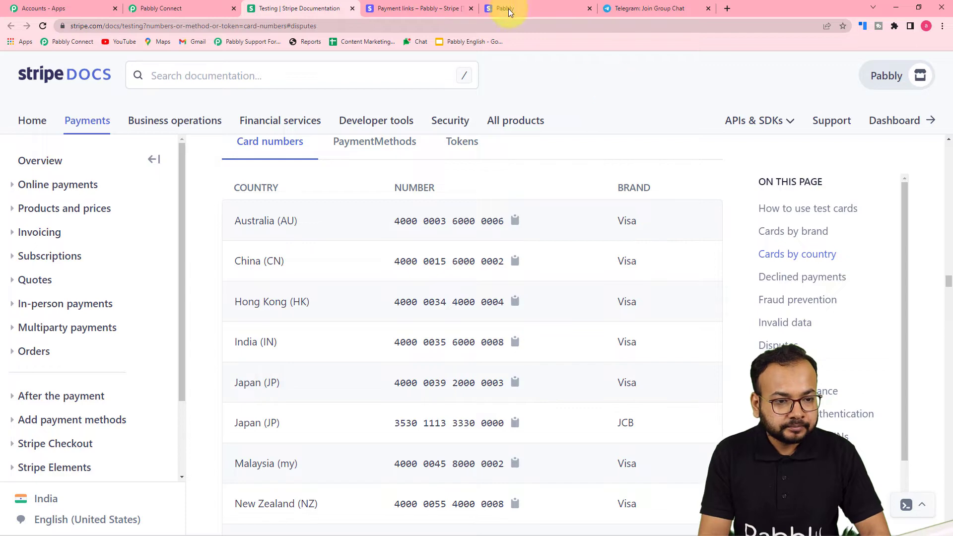
left_click(537, 7)
left_click(595, 211)
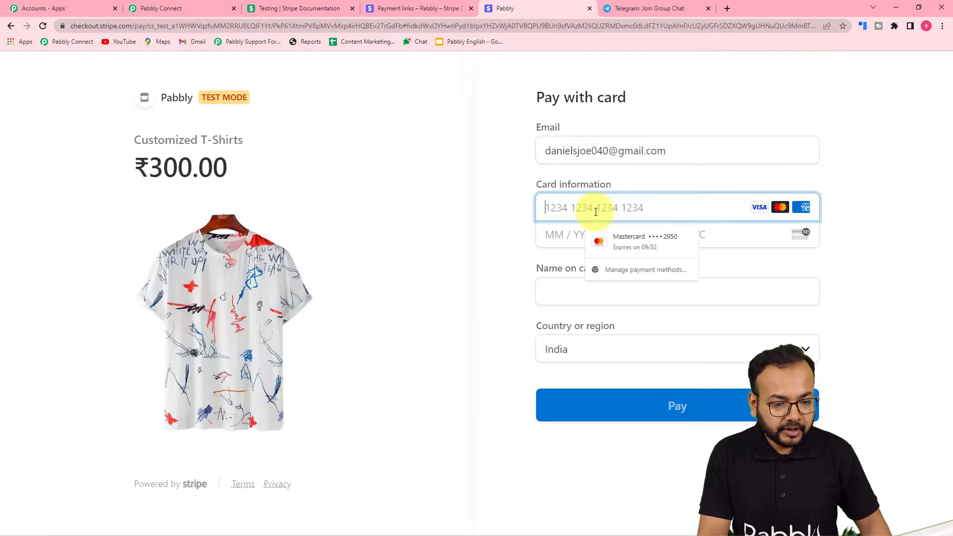
key("ctrl+v")
Enter expiry 01/25, CVC and cardholder name, then pay the ₹300.00 test charge.
left_click(574, 238)
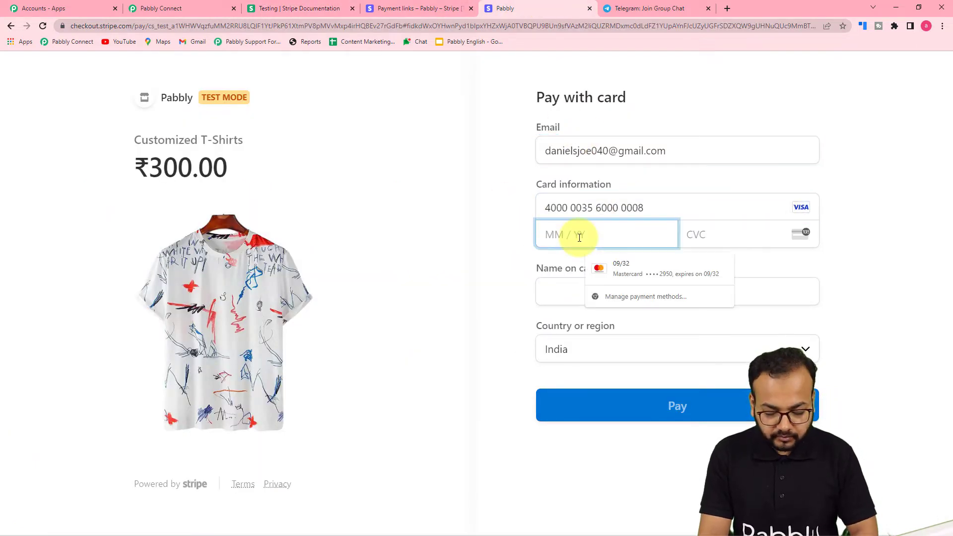
type("01 / 25")
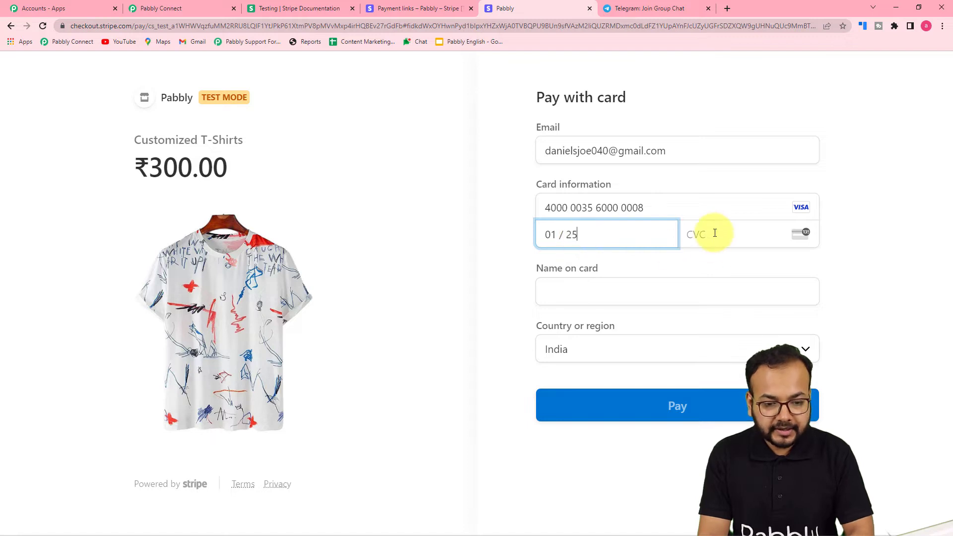
left_click(715, 233)
left_click(653, 289)
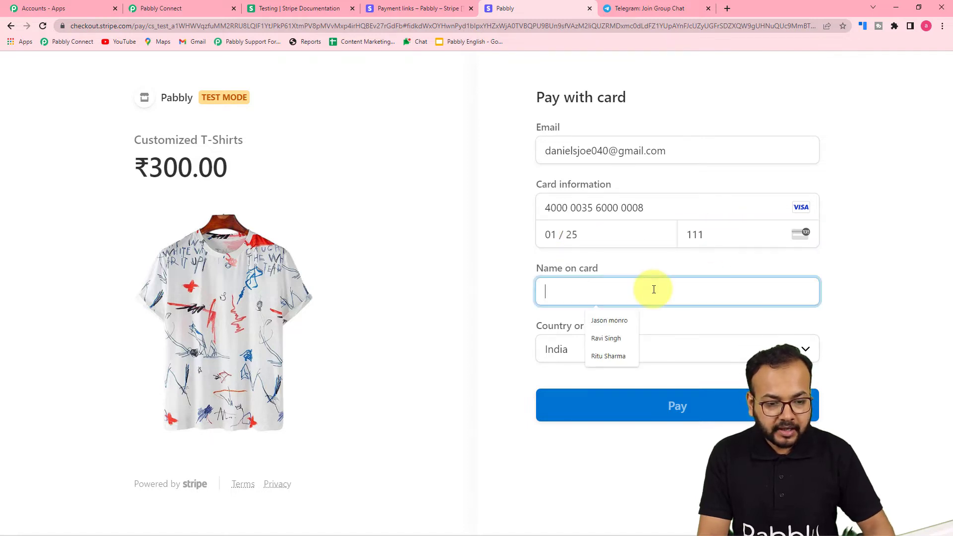
left_click(620, 355)
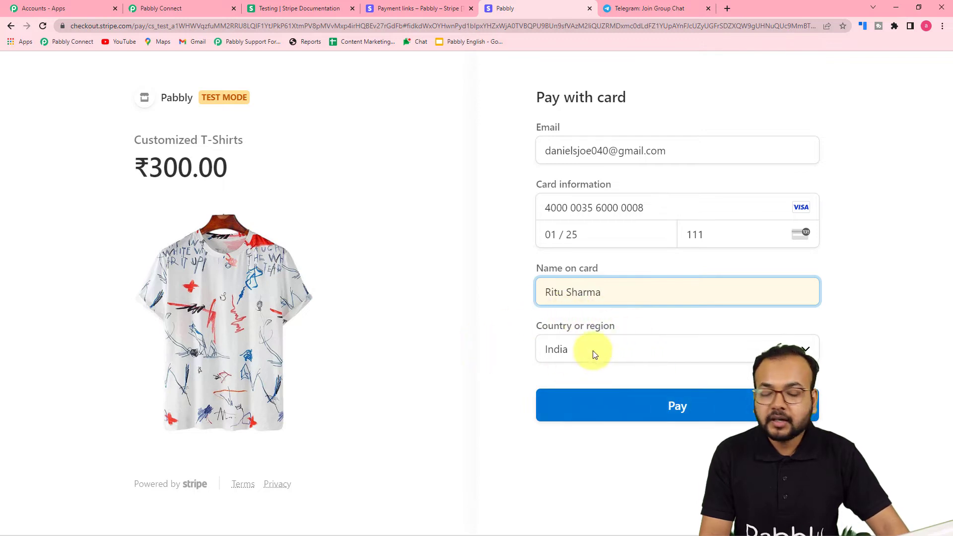
left_click(591, 415)
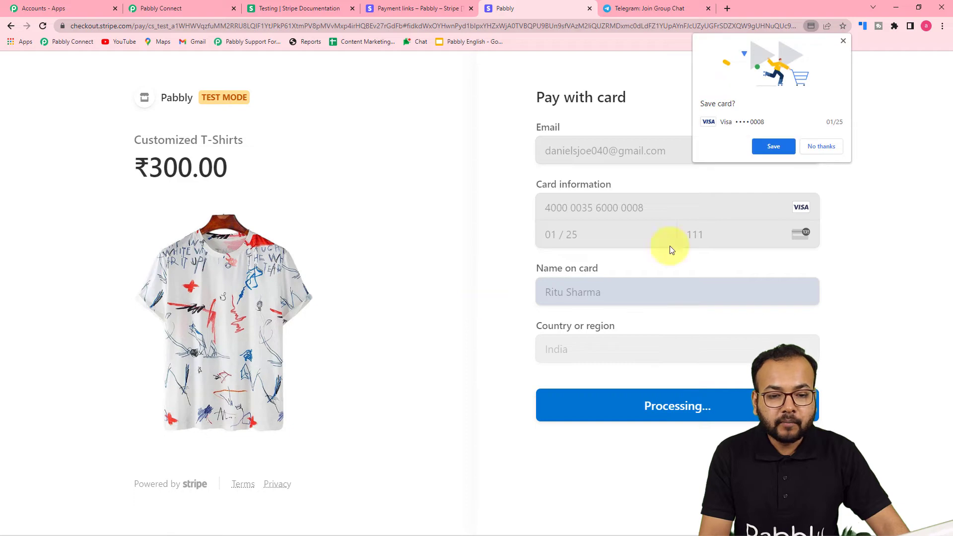
left_click(832, 146)
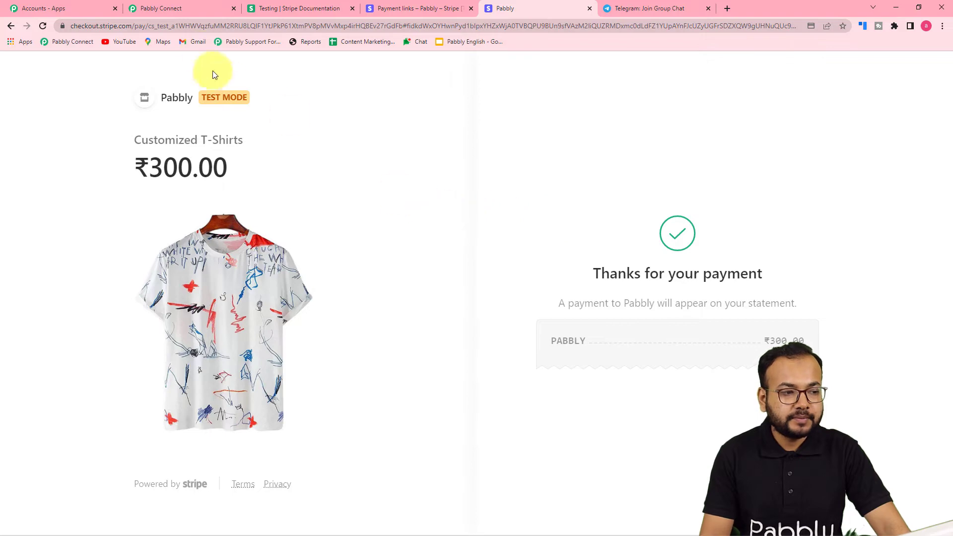
left_click(195, 10)
scroll(119, 240, "down", 4)
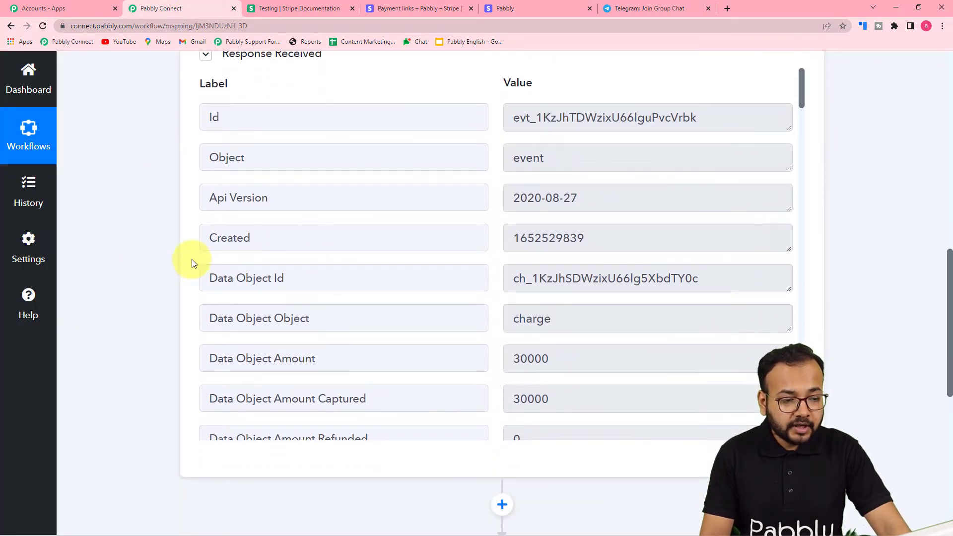
scroll(354, 141, "down", 2)
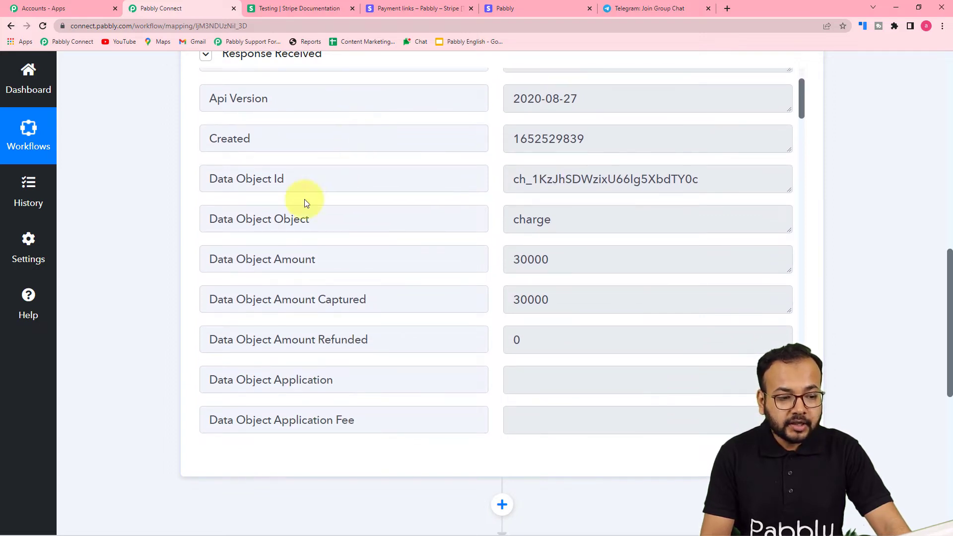
scroll(380, 233, "down", 1)
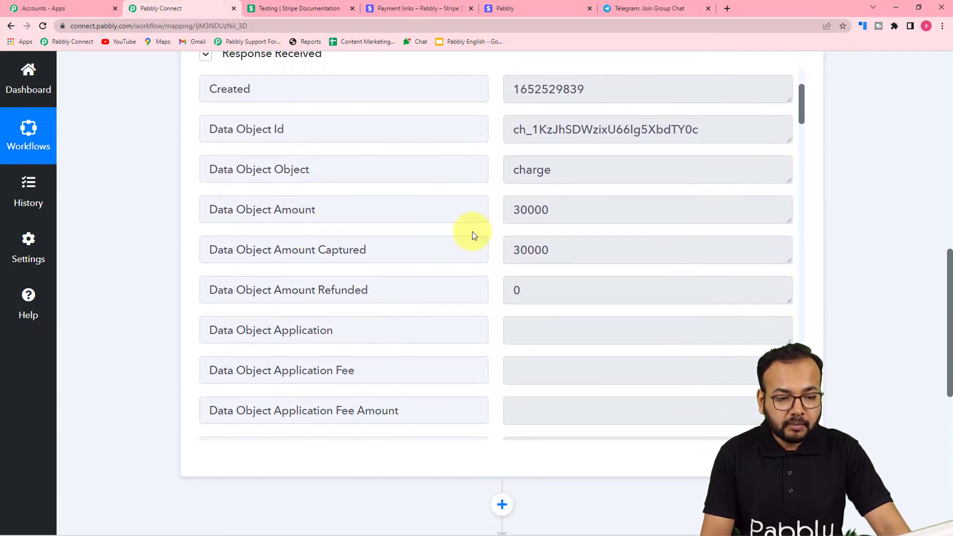
scroll(411, 248, "down", 7)
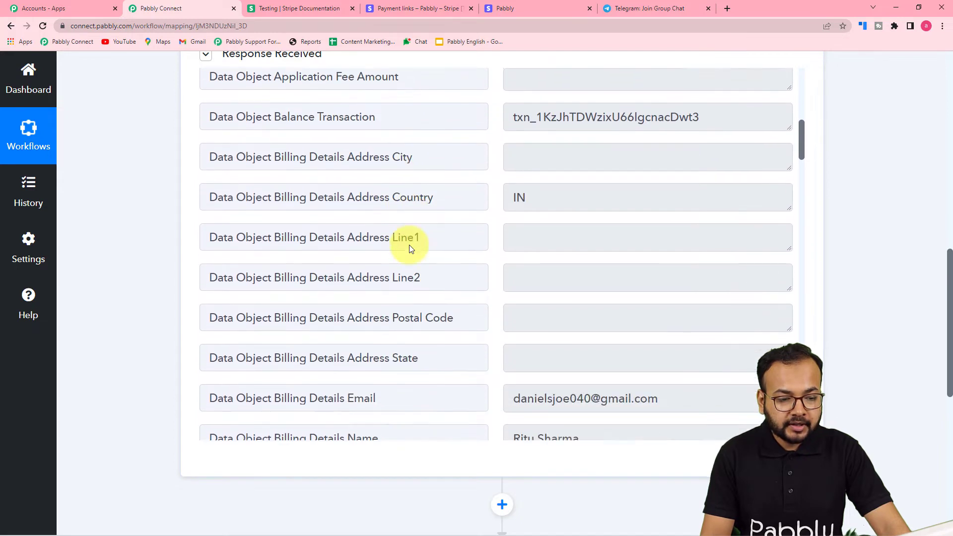
scroll(400, 234, "down", 4)
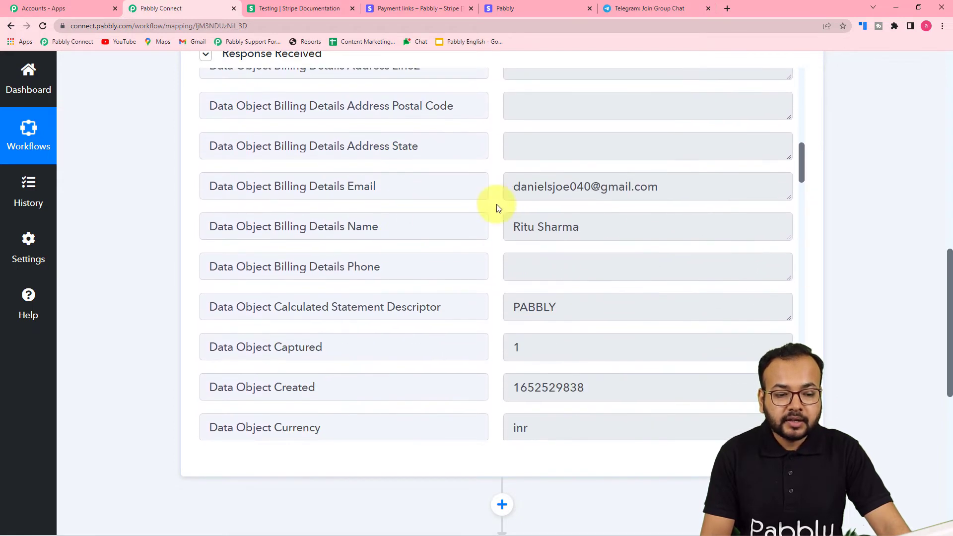
scroll(337, 294, "down", 9)
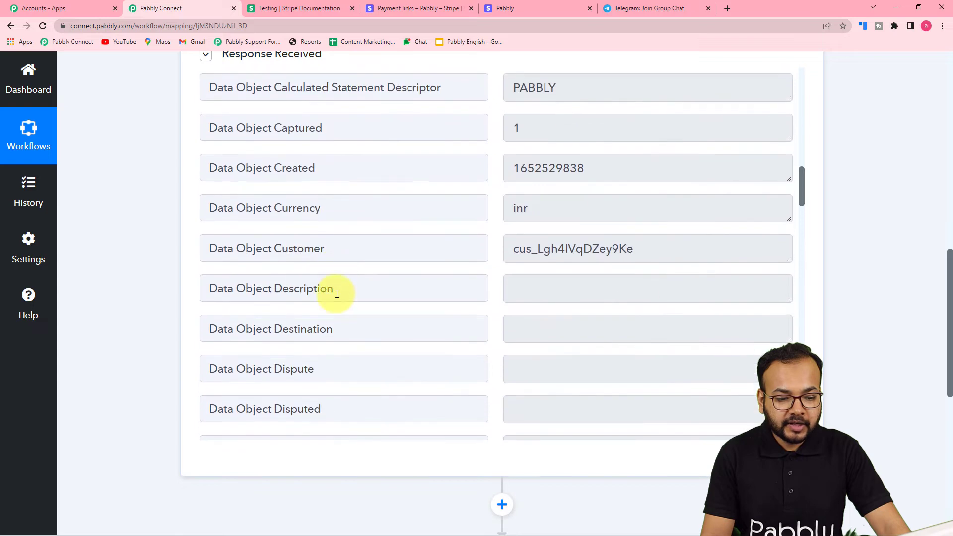
scroll(336, 294, "down", 10)
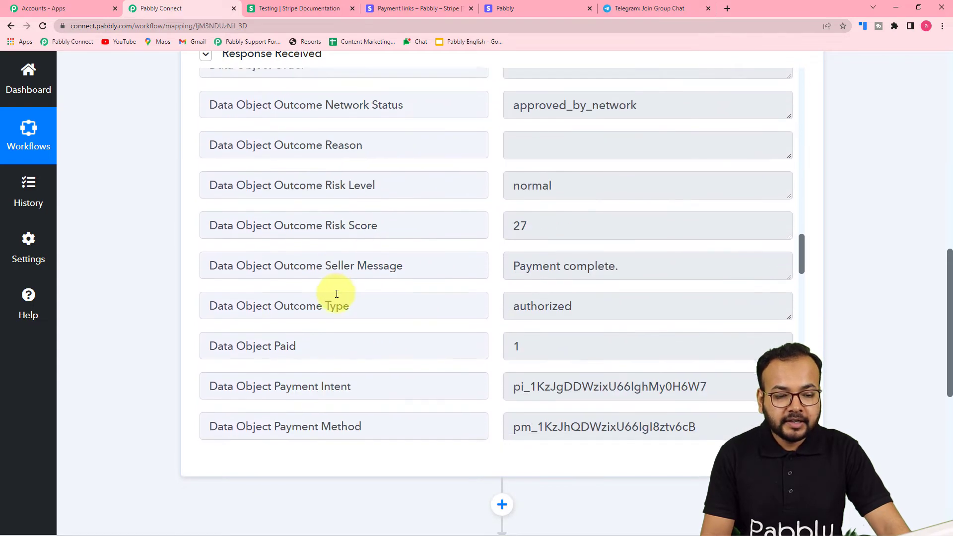
scroll(337, 294, "down", 9)
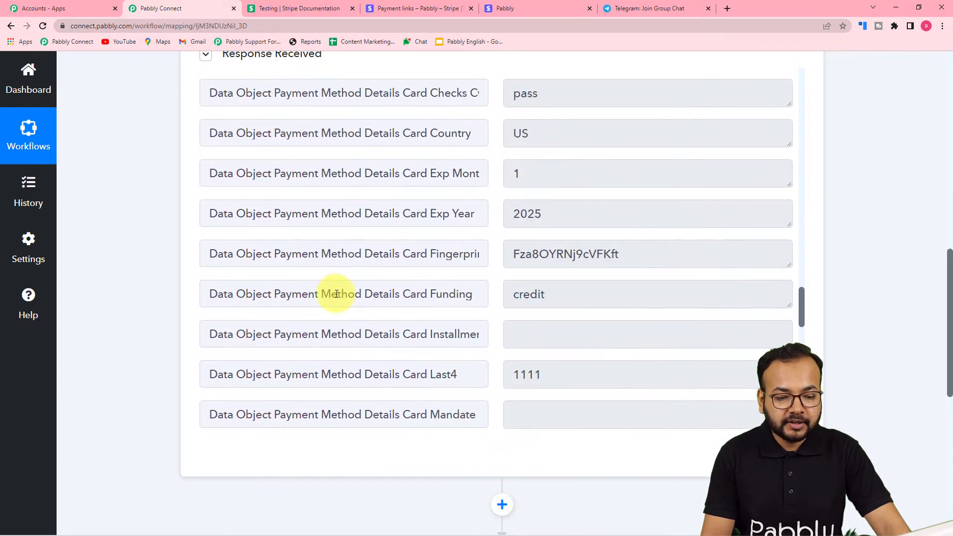
scroll(337, 293, "down", 15)
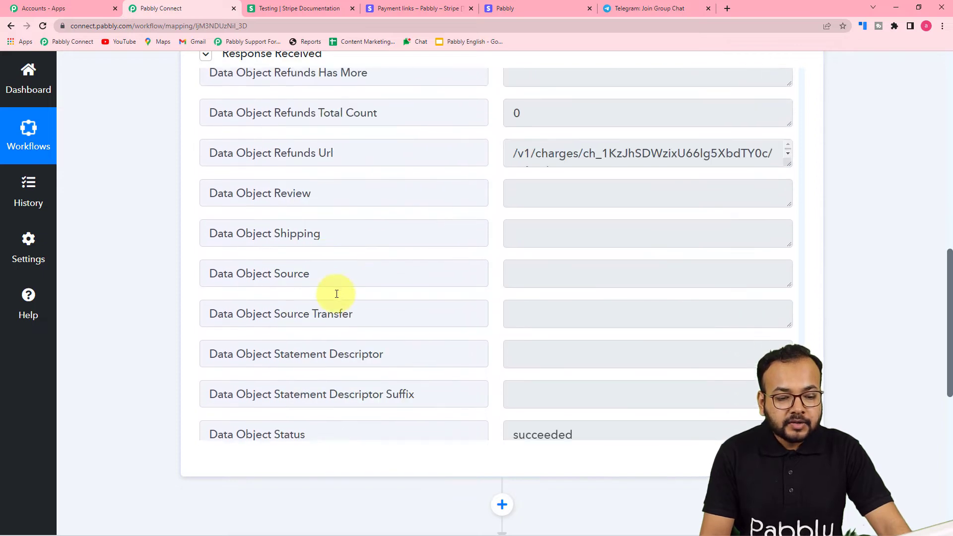
scroll(336, 293, "down", 2)
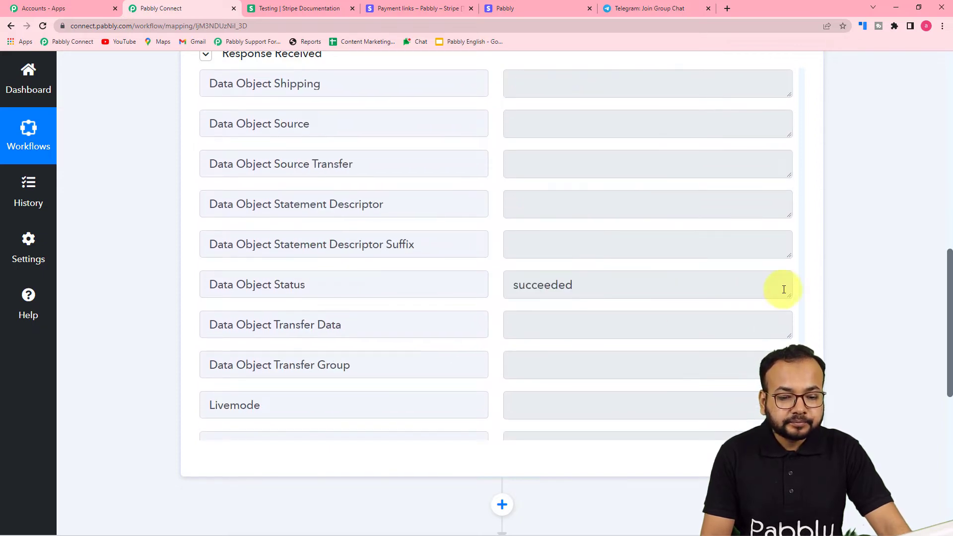
scroll(800, 256, "up", 20)
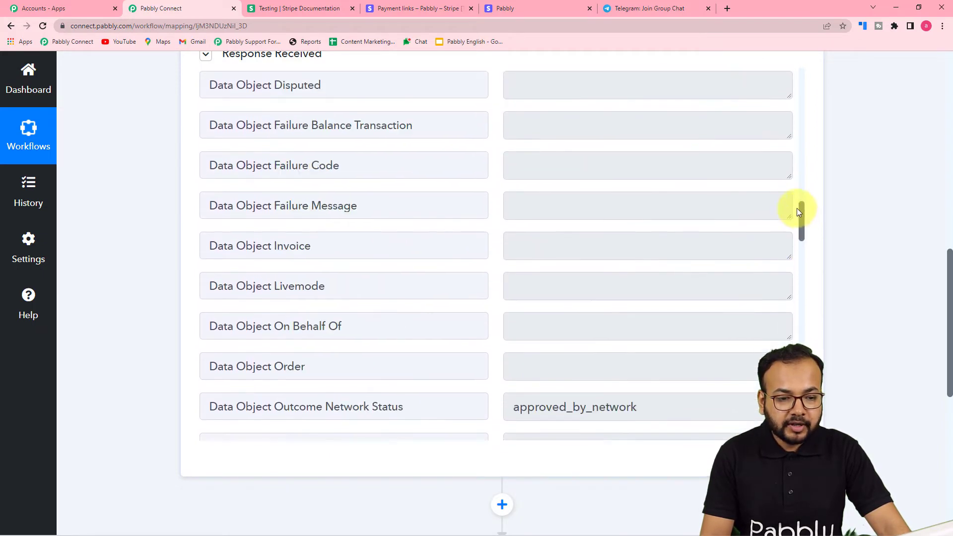
scroll(786, 182, "up", 12)
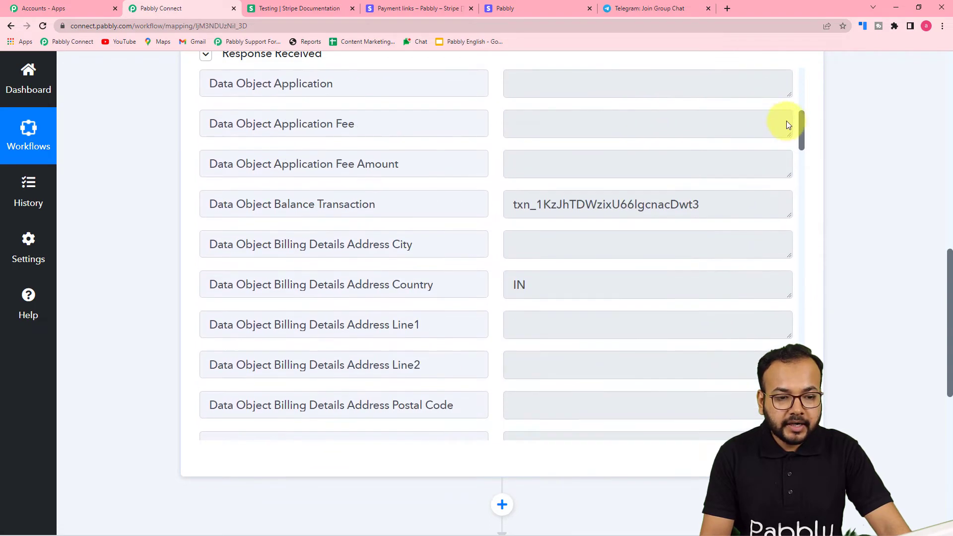
scroll(789, 114, "up", 1)
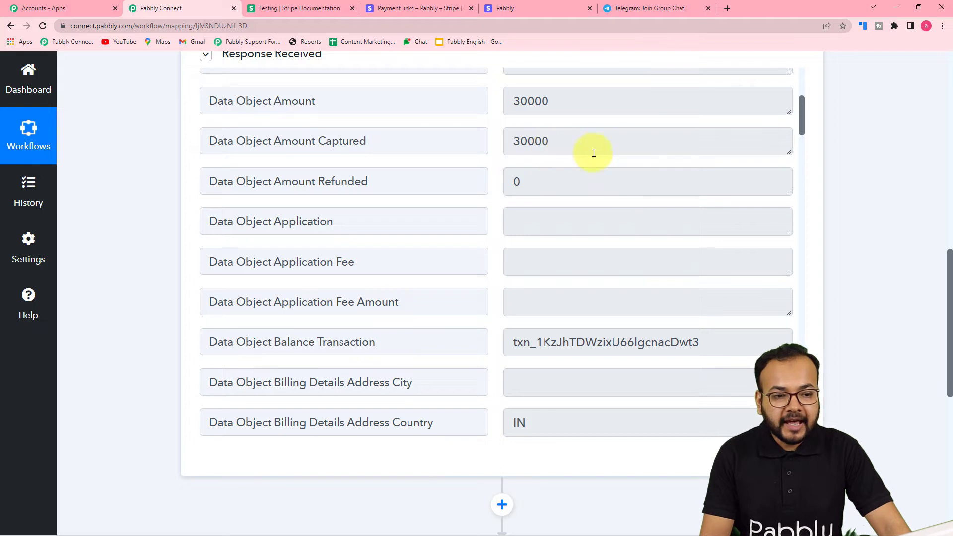
left_click(548, 11)
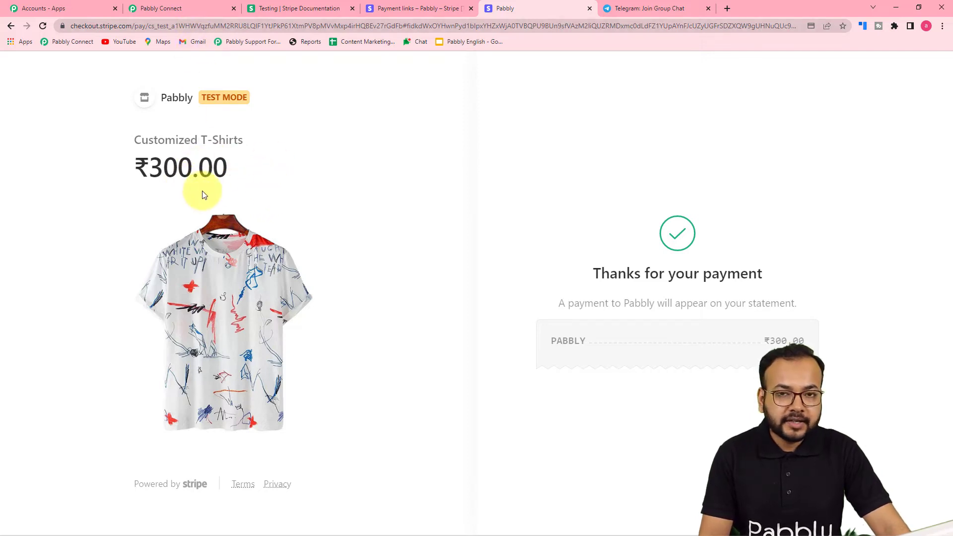
left_click(187, 10)
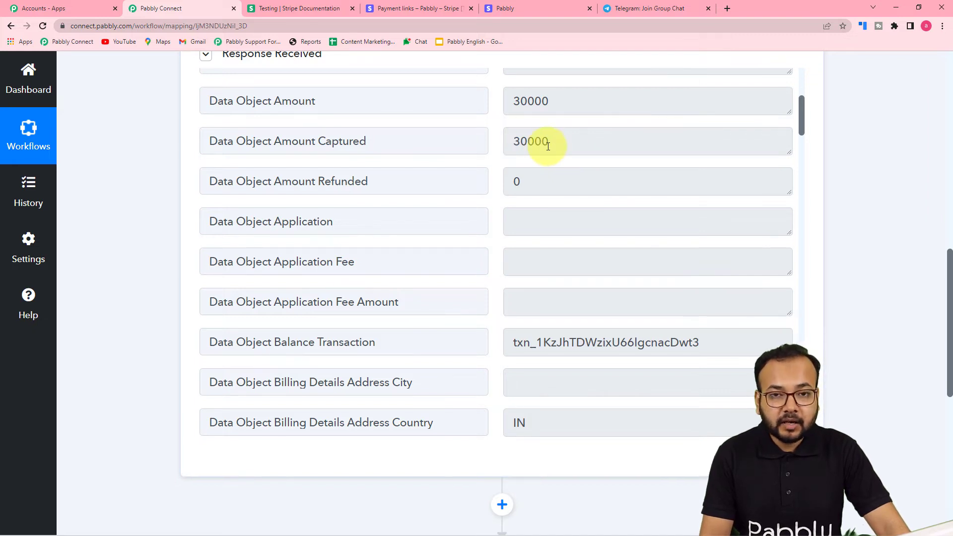
scroll(134, 211, "down", 6)
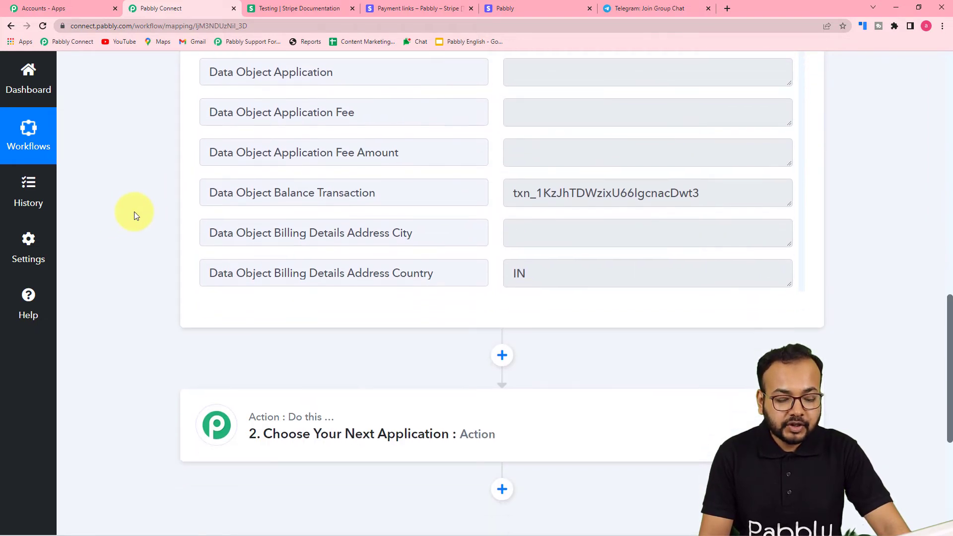
Search 'number' and choose Number Formatter by Pabbly for the action step.
scroll(134, 212, "down", 1)
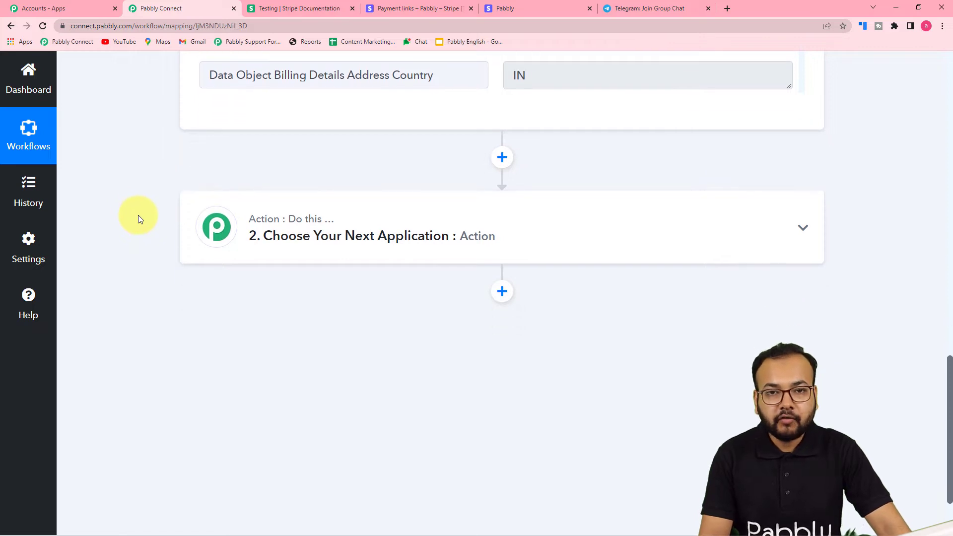
left_click(362, 256)
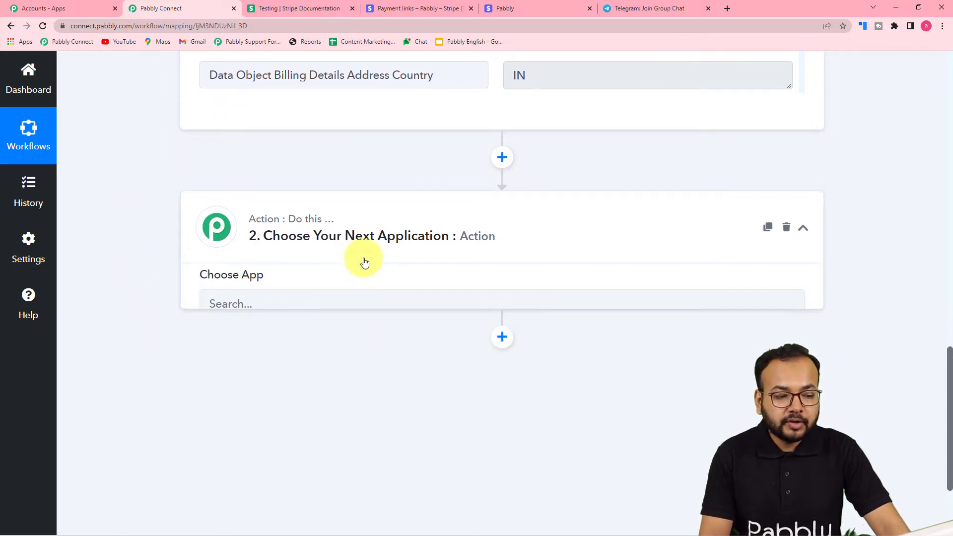
scroll(300, 248, "down", 2)
left_click(313, 222)
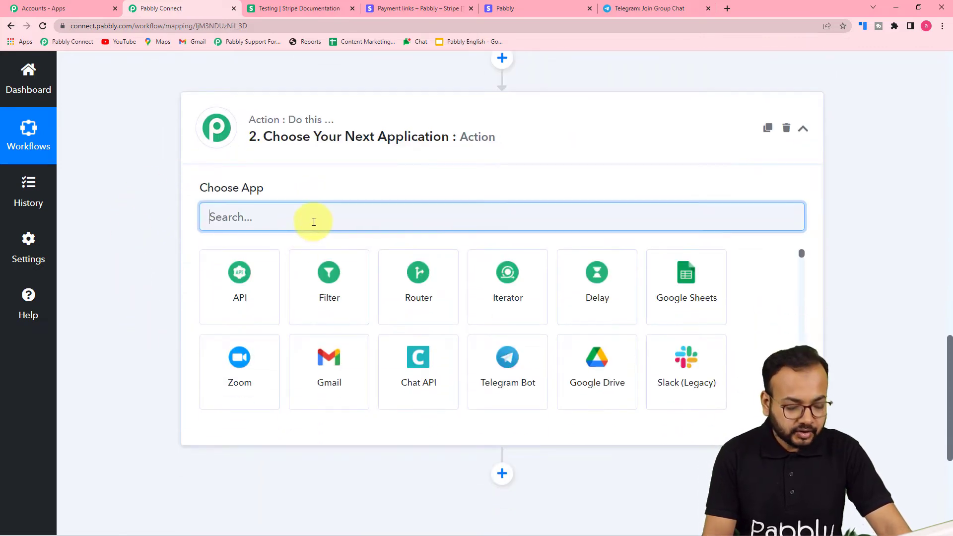
type("nym")
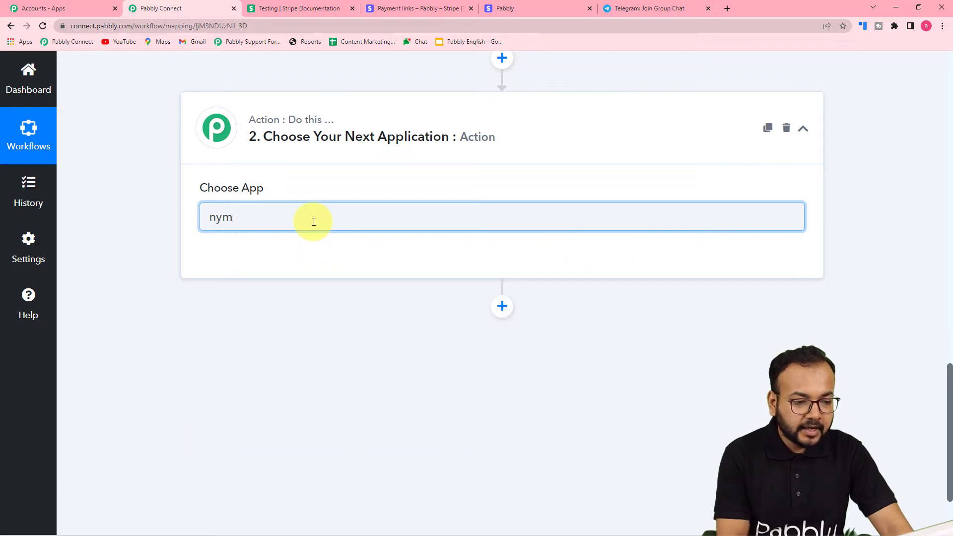
key("BackSpace")
key("BackSpace")
type("umb")
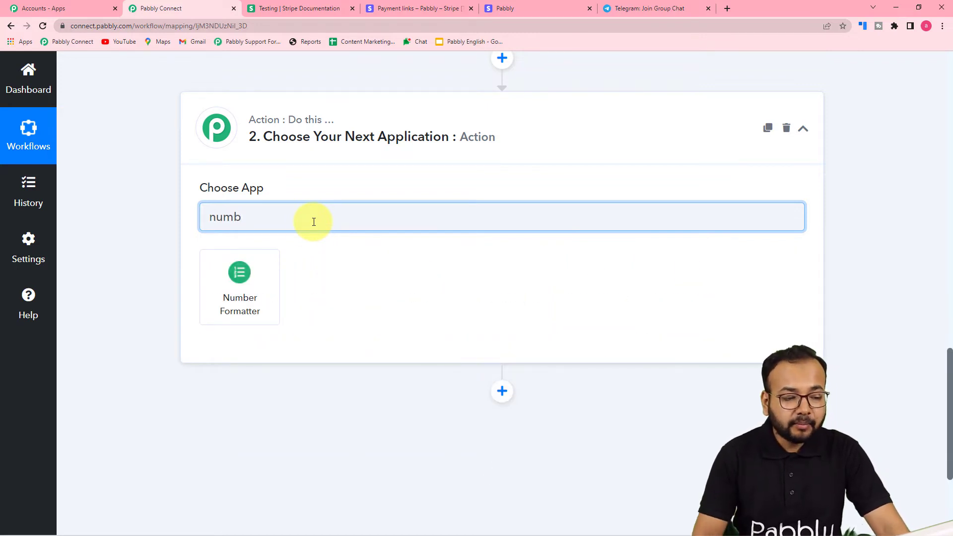
left_click(257, 274)
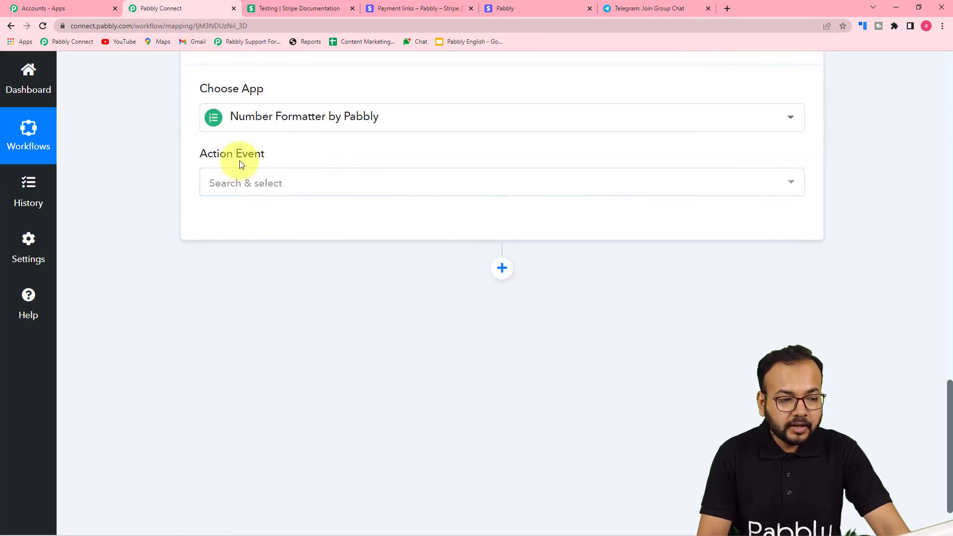
Set the action event to Perform Math Operation and connect the step.
left_click(258, 192)
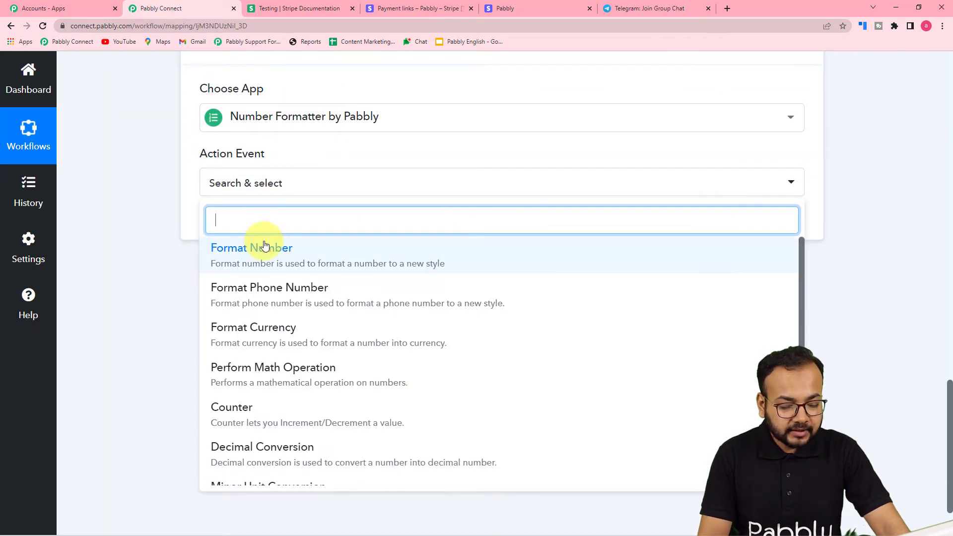
left_click(276, 370)
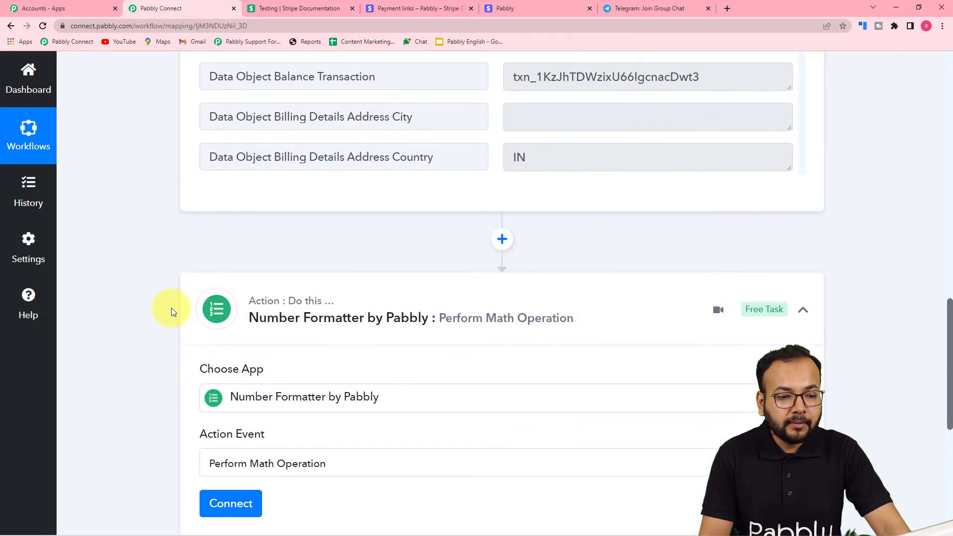
scroll(171, 311, "up", 6)
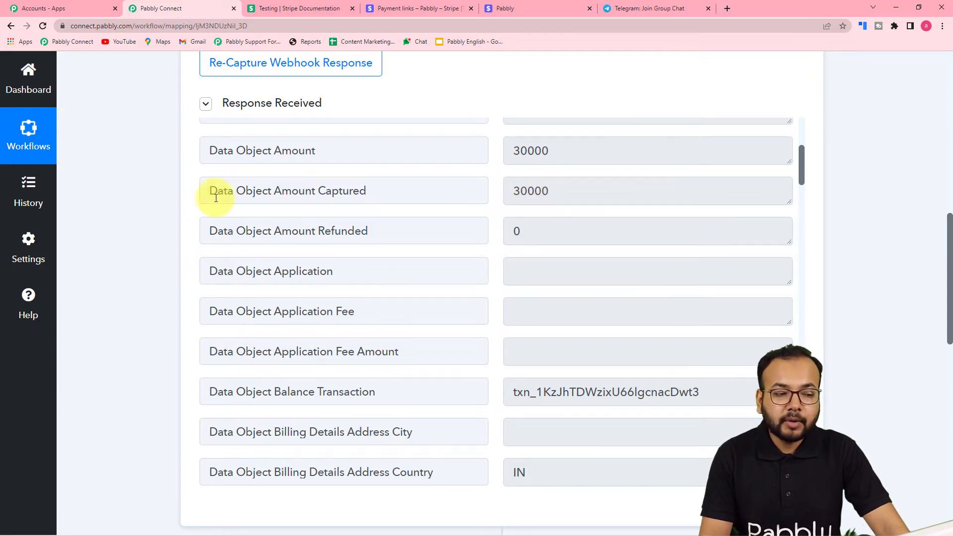
scroll(187, 212, "down", 5)
scroll(186, 214, "down", 1)
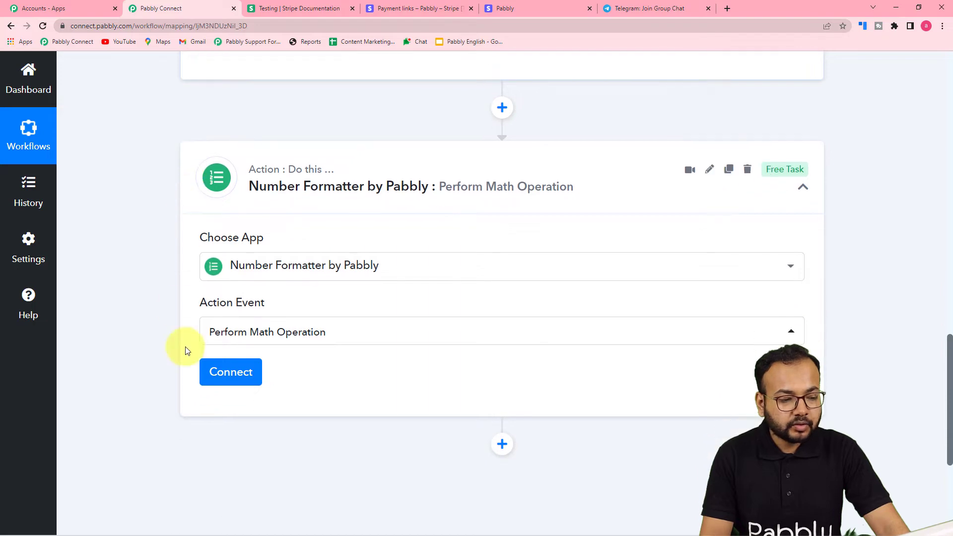
left_click(228, 373)
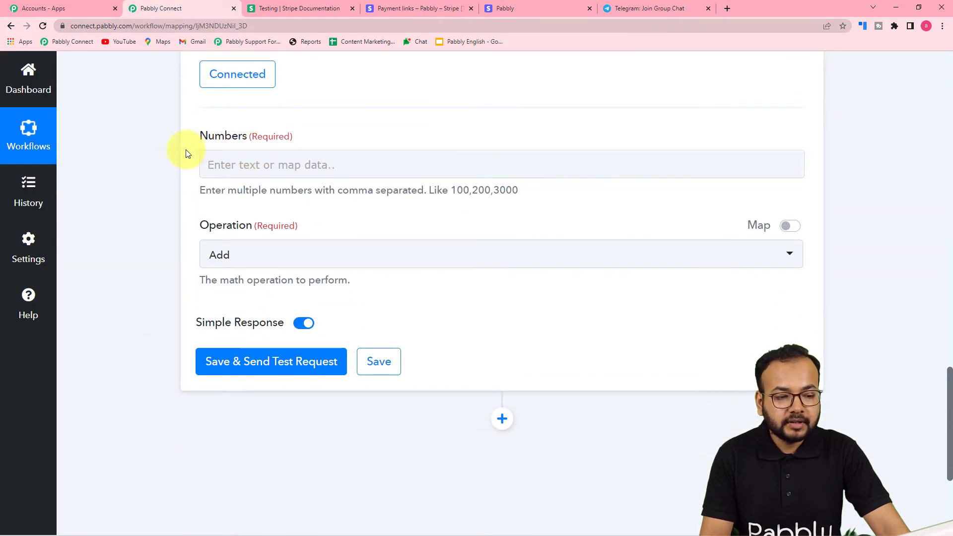
Set the math operation to Divide.
left_click(298, 258)
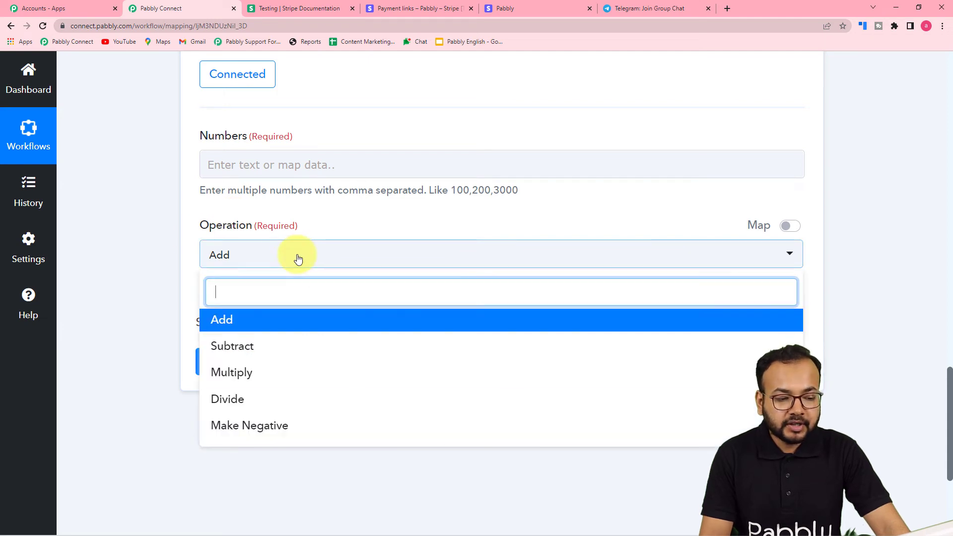
left_click(267, 400)
scroll(347, 388, "down", 1)
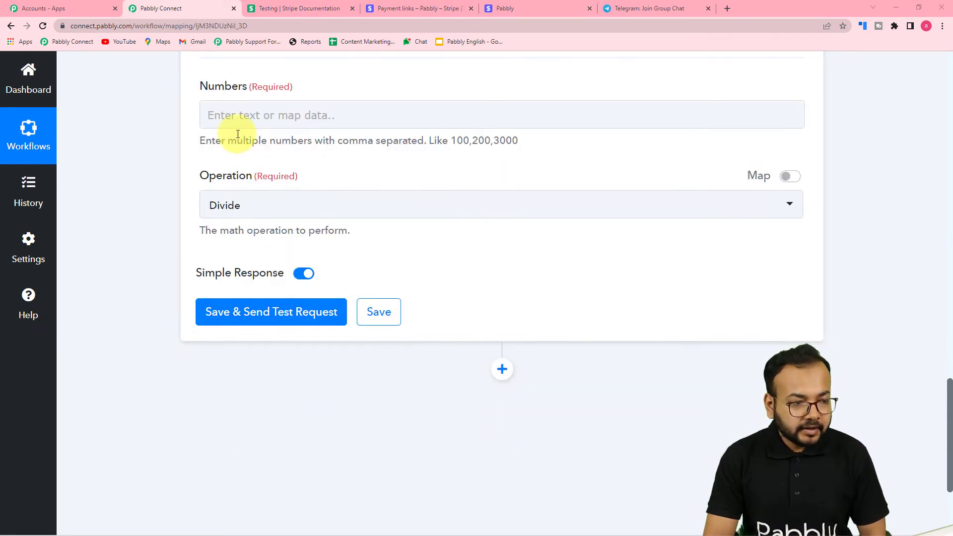
left_click(277, 117)
scroll(498, 289, "up", 13)
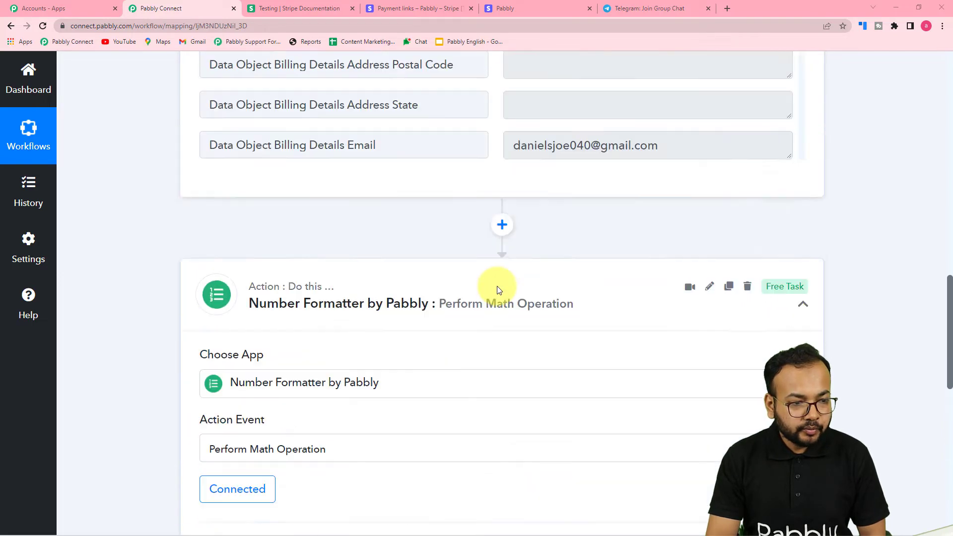
scroll(278, 249, "up", 2)
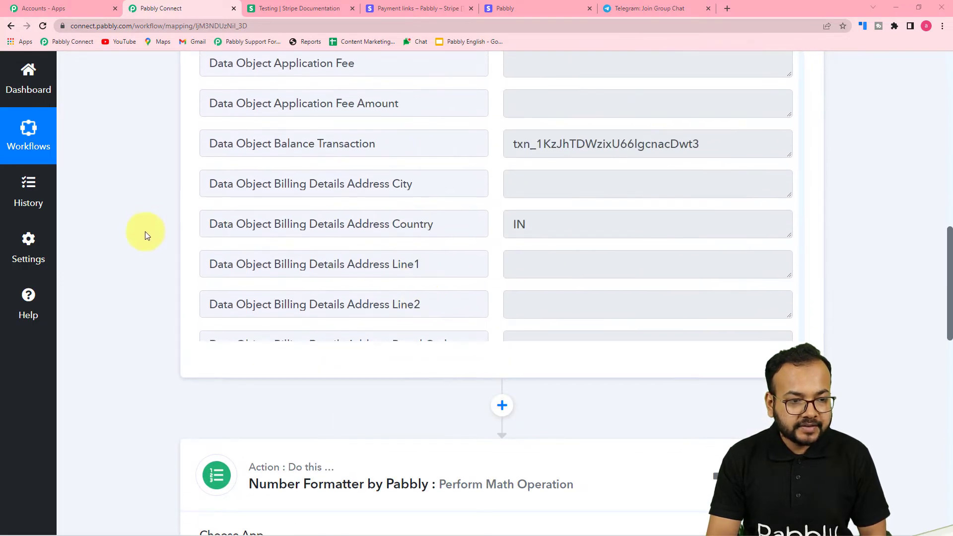
scroll(145, 232, "up", 3)
scroll(348, 281, "up", 3)
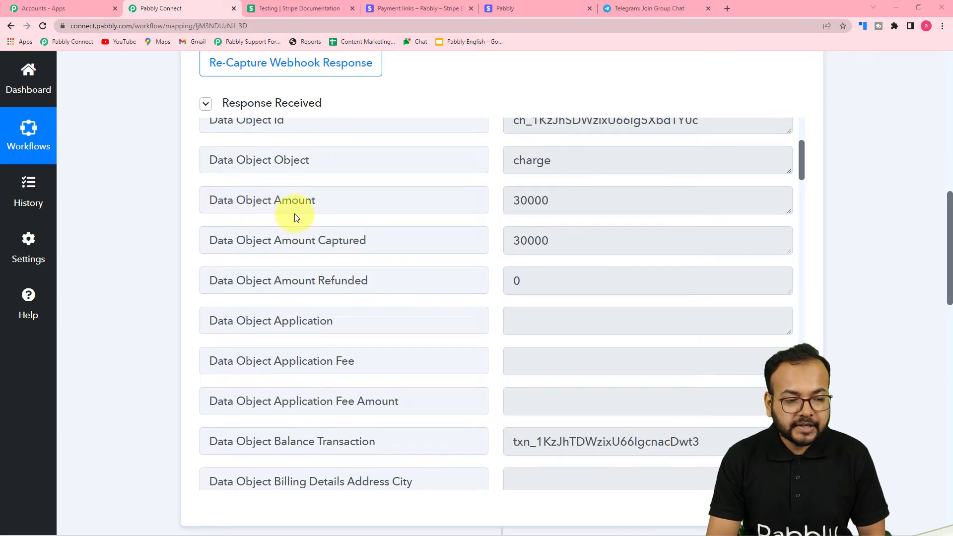
scroll(130, 243, "down", 3)
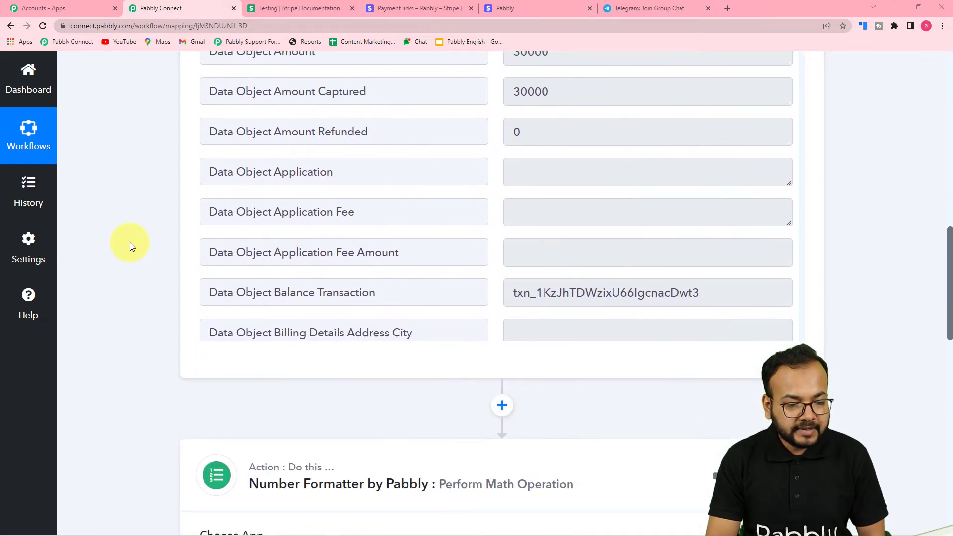
scroll(130, 242, "down", 10)
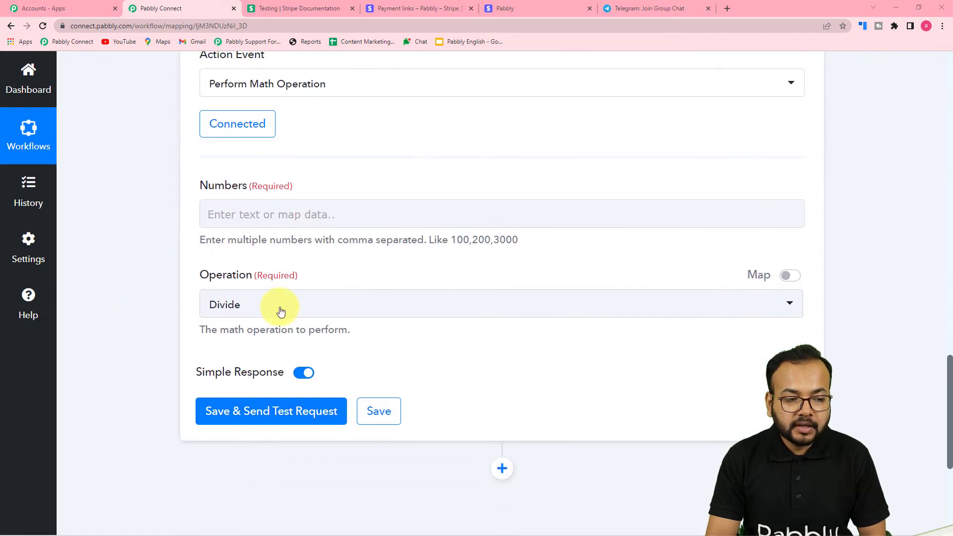
Fill Numbers with the Stripe charge amount (30000) followed by ',100'.
left_click(298, 215)
scroll(243, 224, "down", 4)
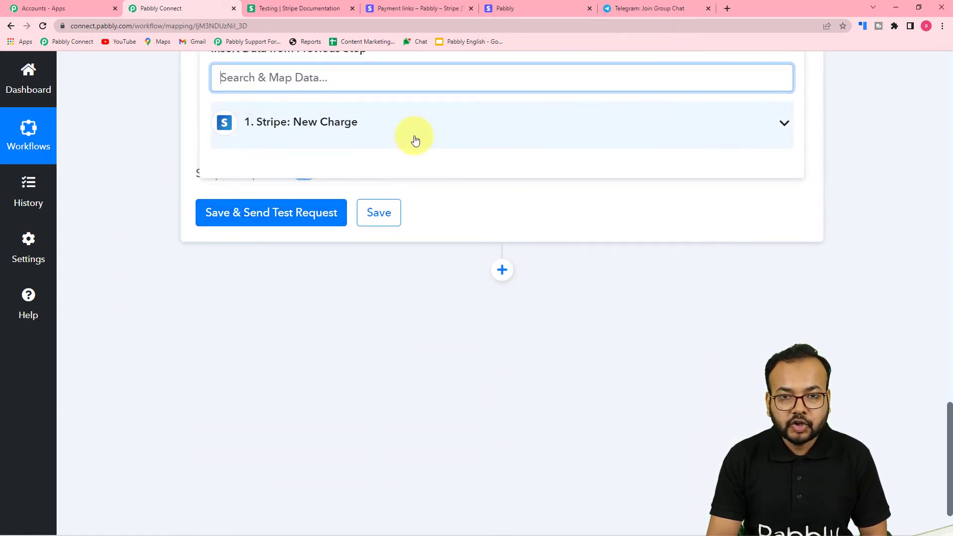
left_click(368, 130)
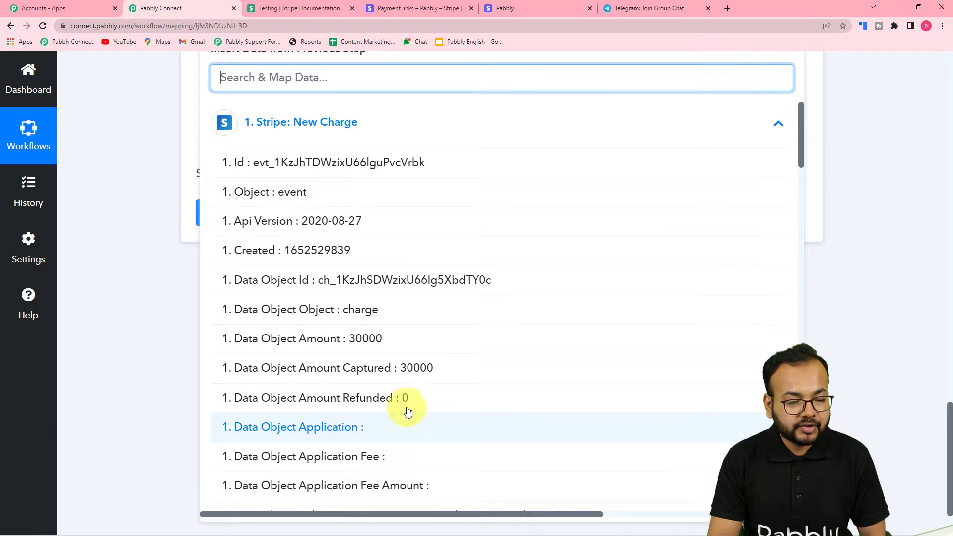
left_click(352, 345)
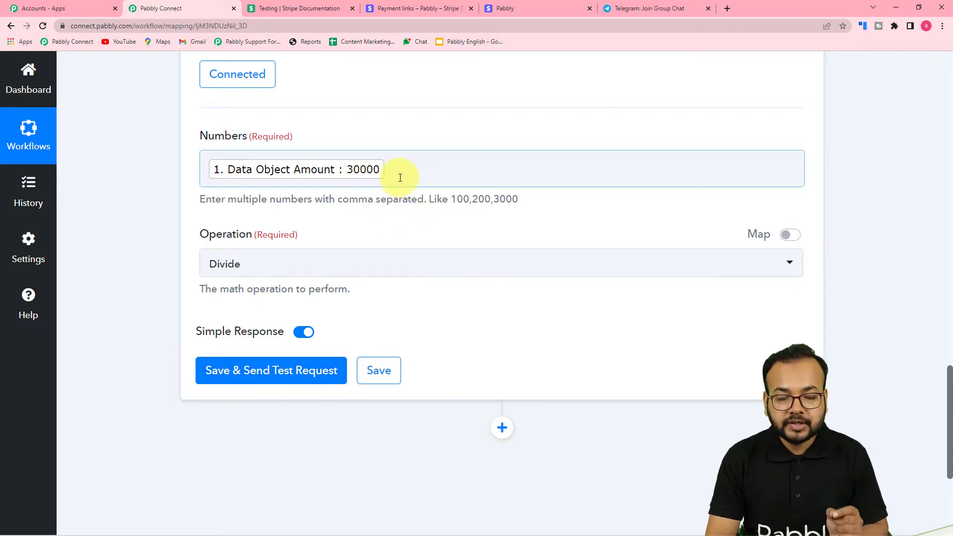
left_click(415, 170)
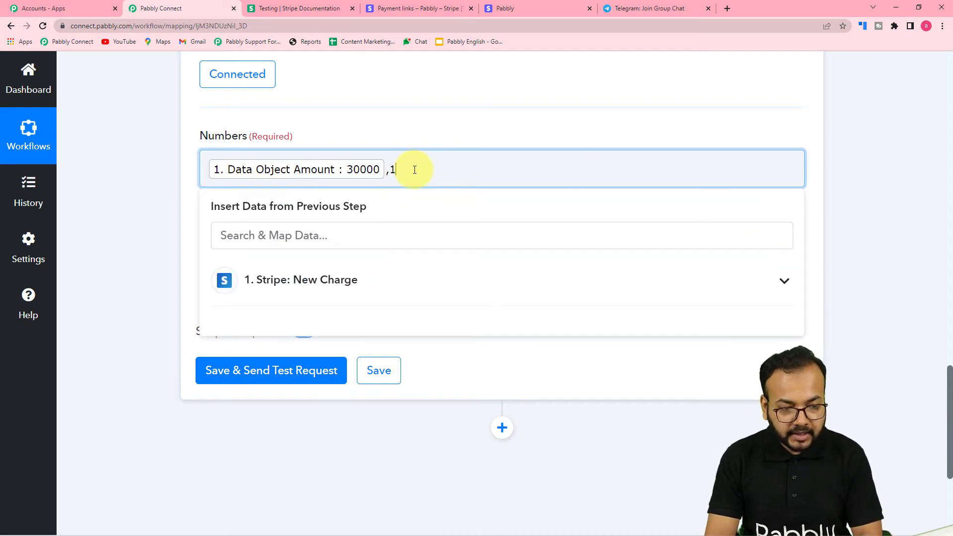
type(",100")
left_click(162, 196)
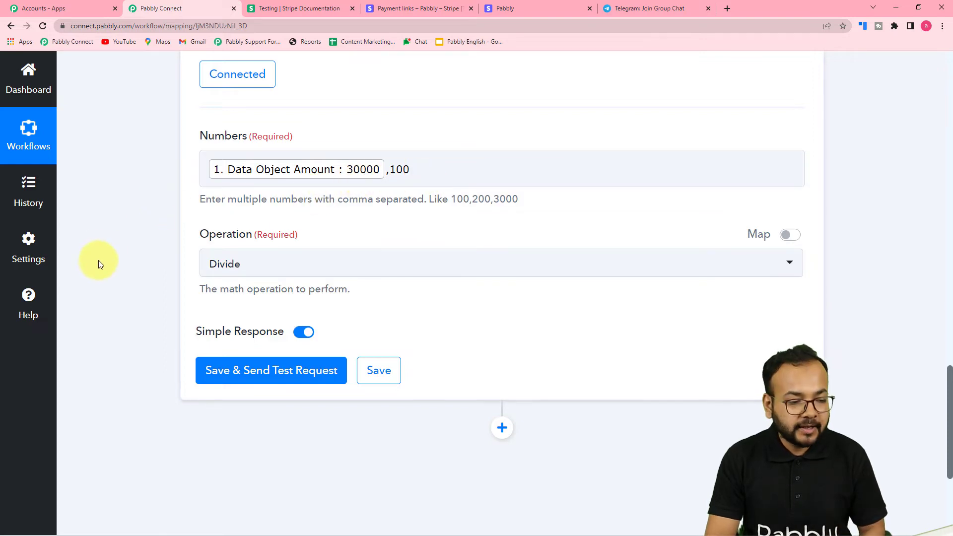
scroll(99, 261, "down", 1)
Send a test request for the divide step and confirm the result is 300.
left_click(184, 307)
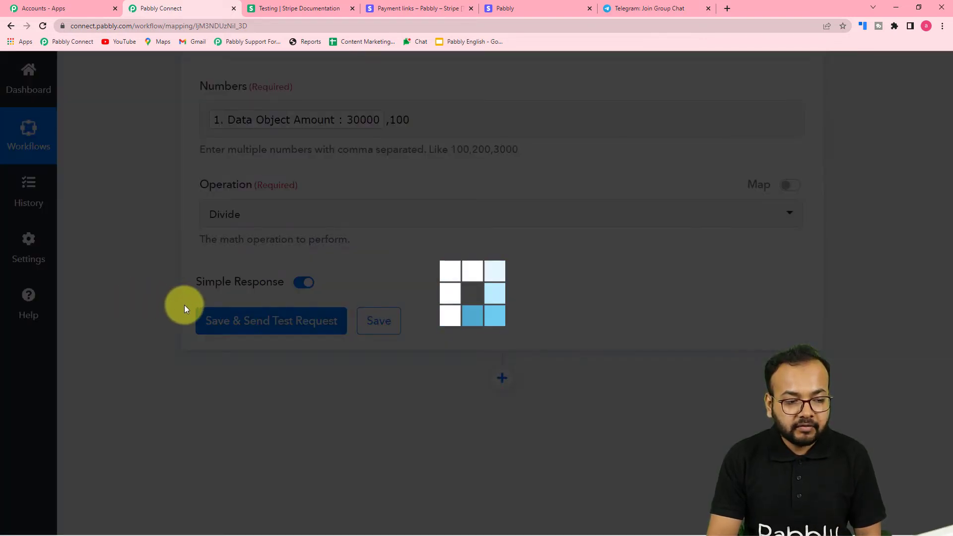
scroll(184, 305, "down", 2)
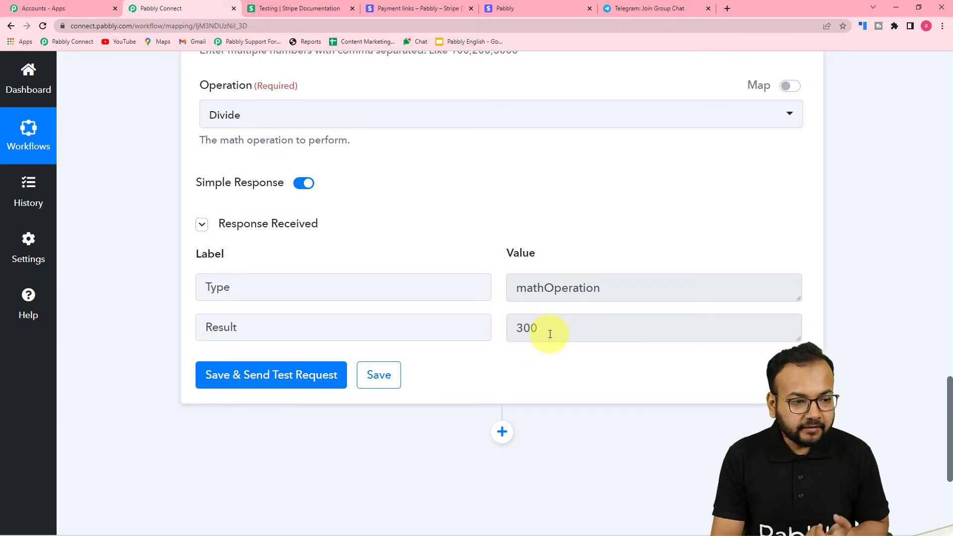
scroll(550, 334, "up", 15)
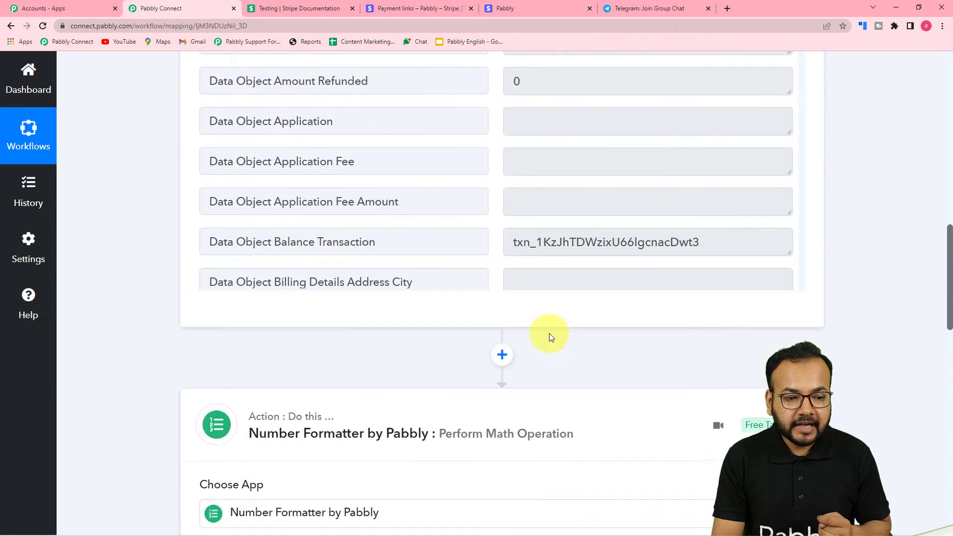
scroll(549, 332, "up", 6)
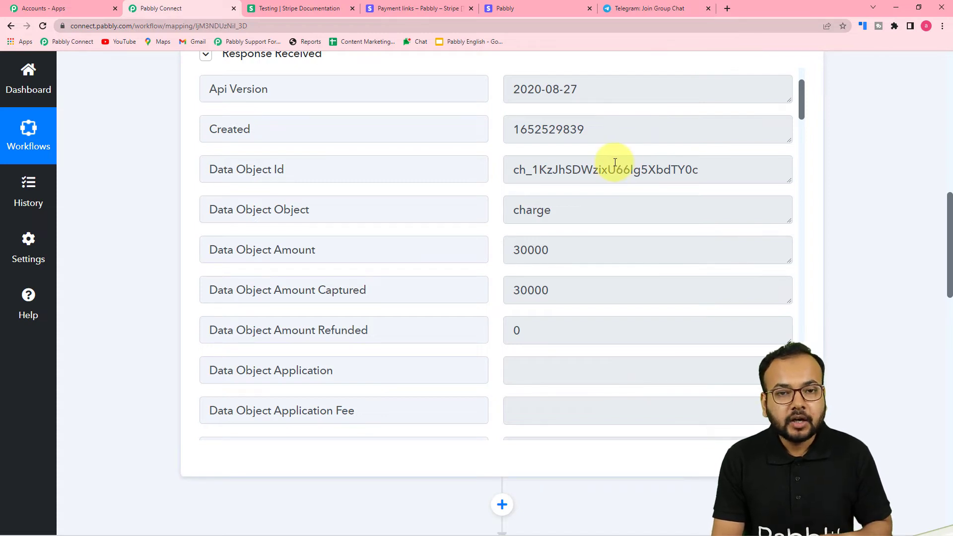
scroll(153, 188, "down", 8)
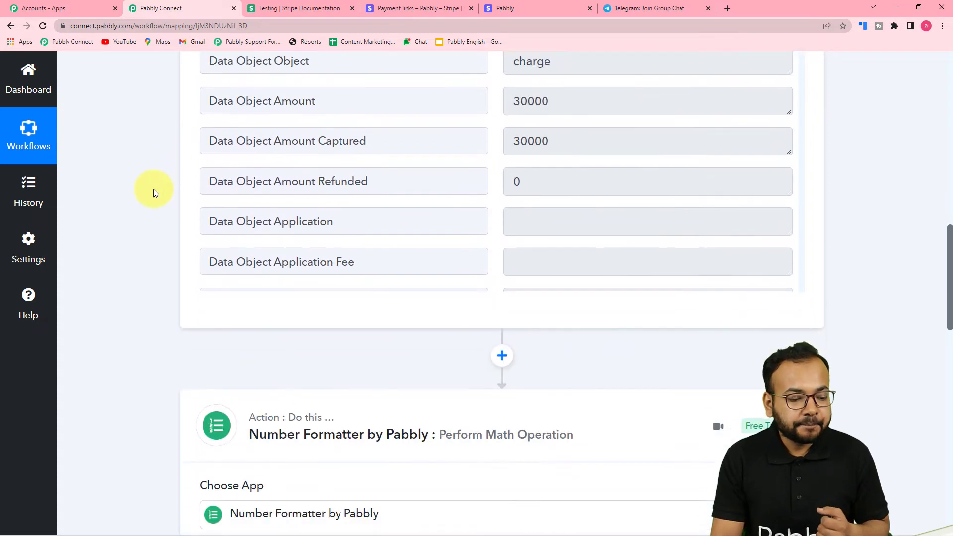
scroll(155, 199, "down", 13)
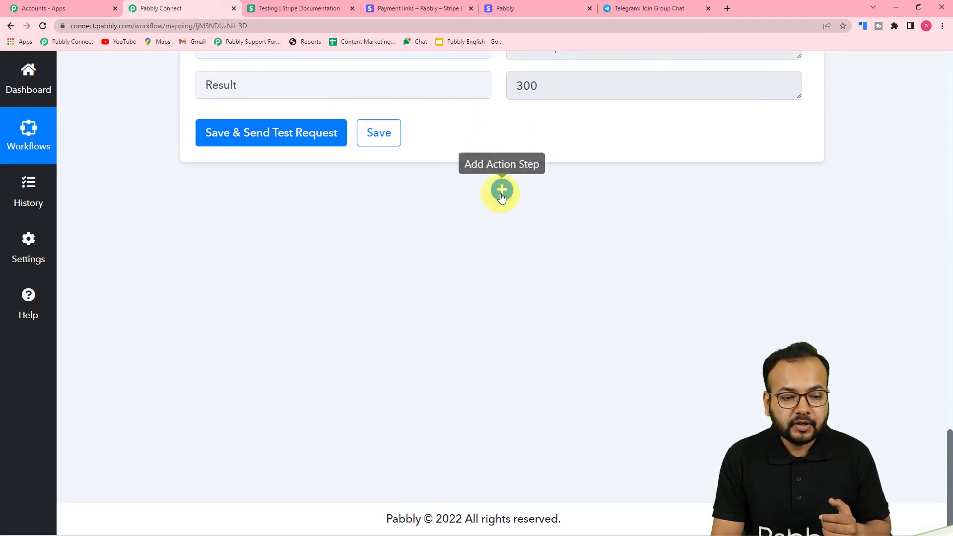
Add a Gmail Send Email action step and bring up its Gmail account connection.
left_click(502, 189)
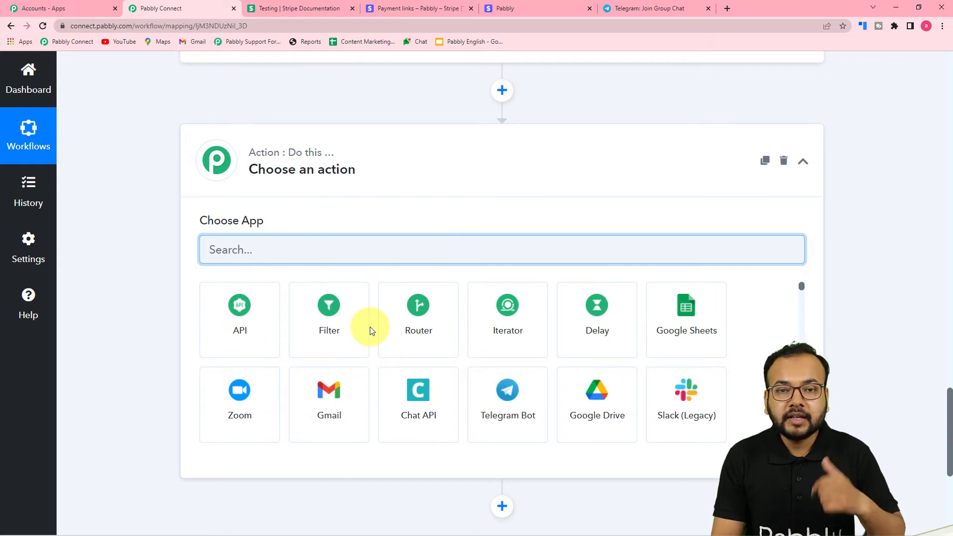
scroll(373, 324, "down", 2)
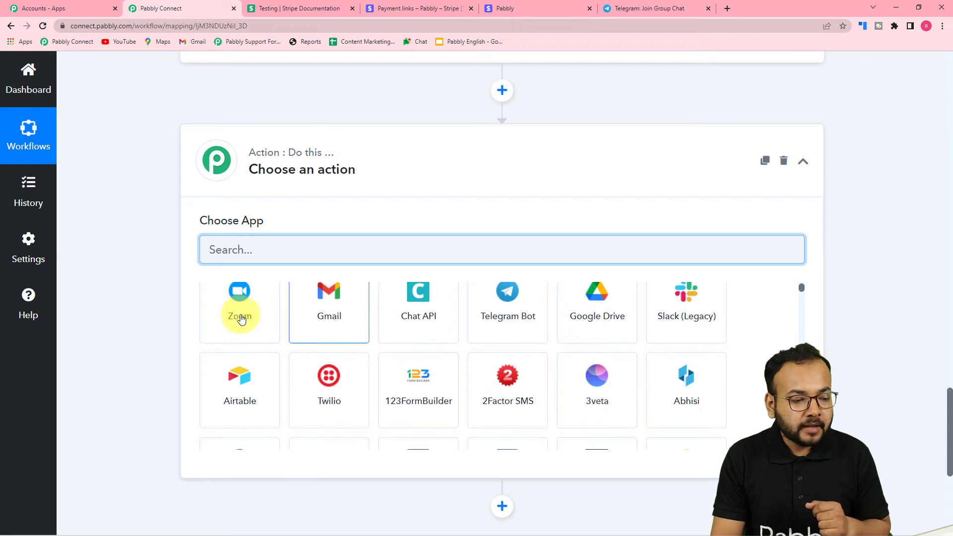
scroll(242, 319, "up", 2)
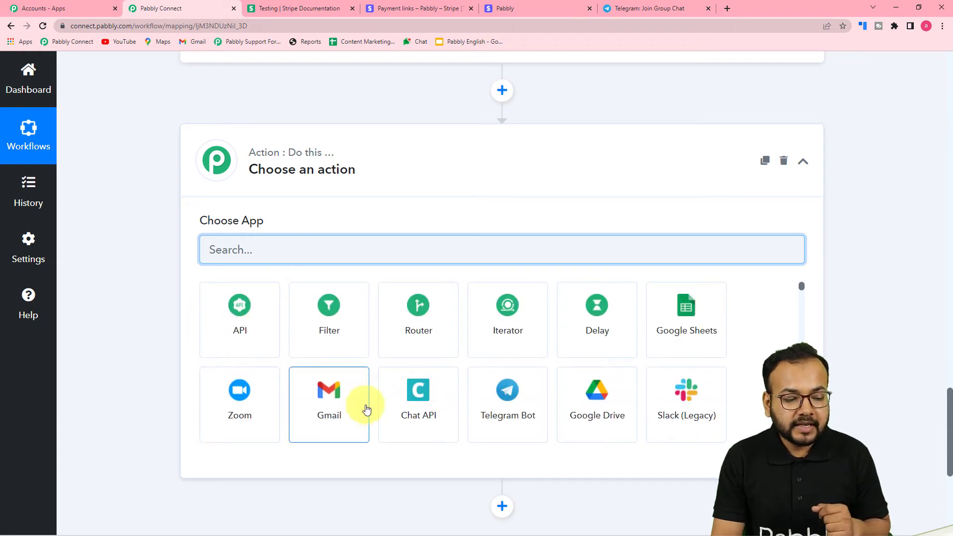
left_click(342, 397)
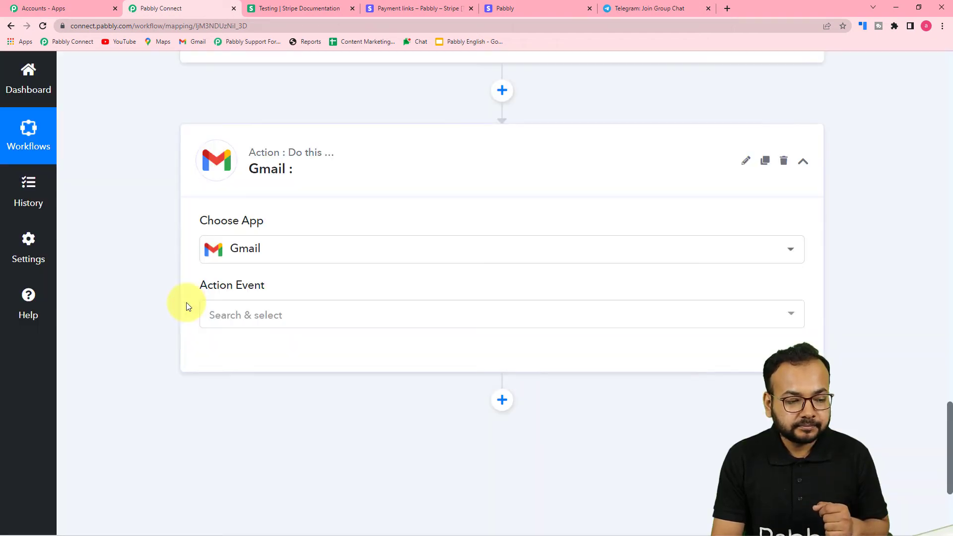
scroll(141, 296, "down", 2)
left_click(334, 217)
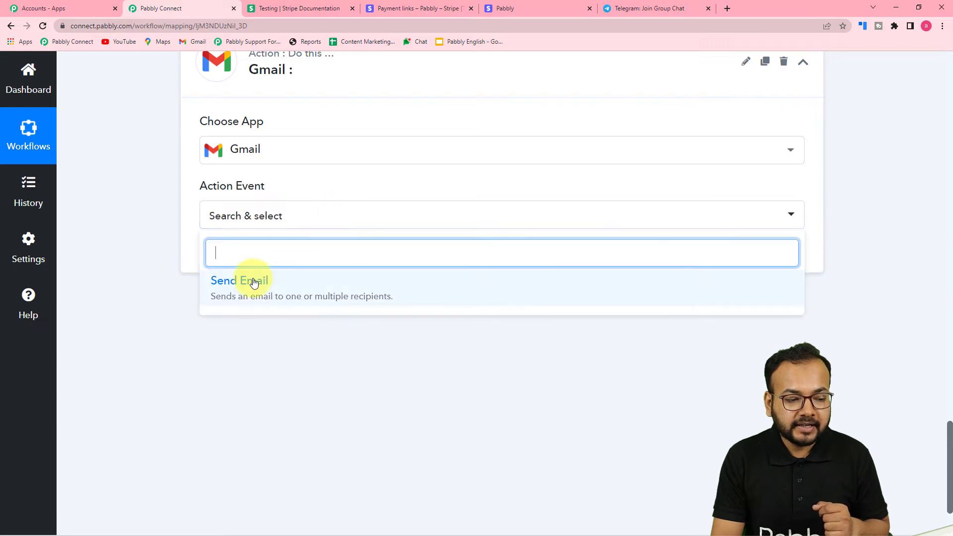
left_click(253, 282)
left_click(242, 263)
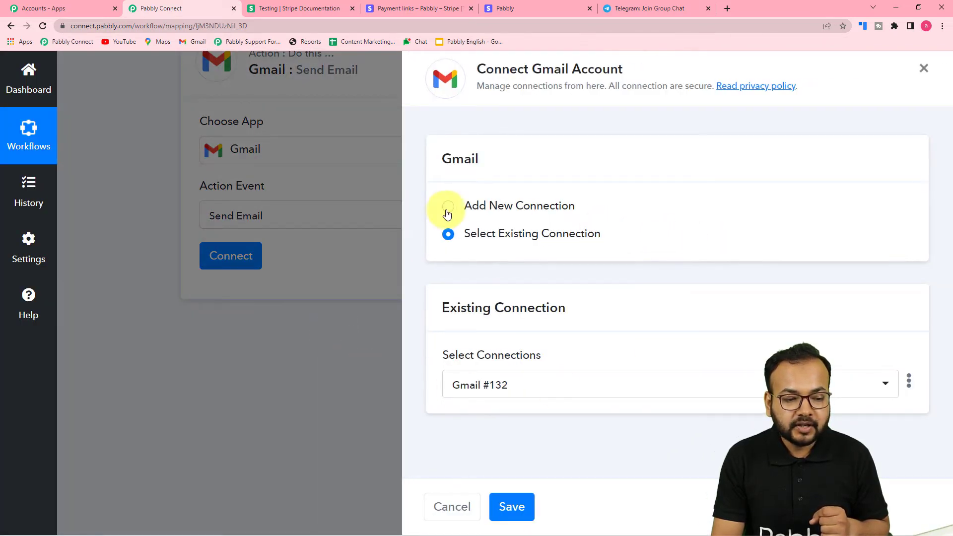
Add a new Gmail connection by authorizing the Google account and granting Pabbly Connect access.
left_click(447, 214)
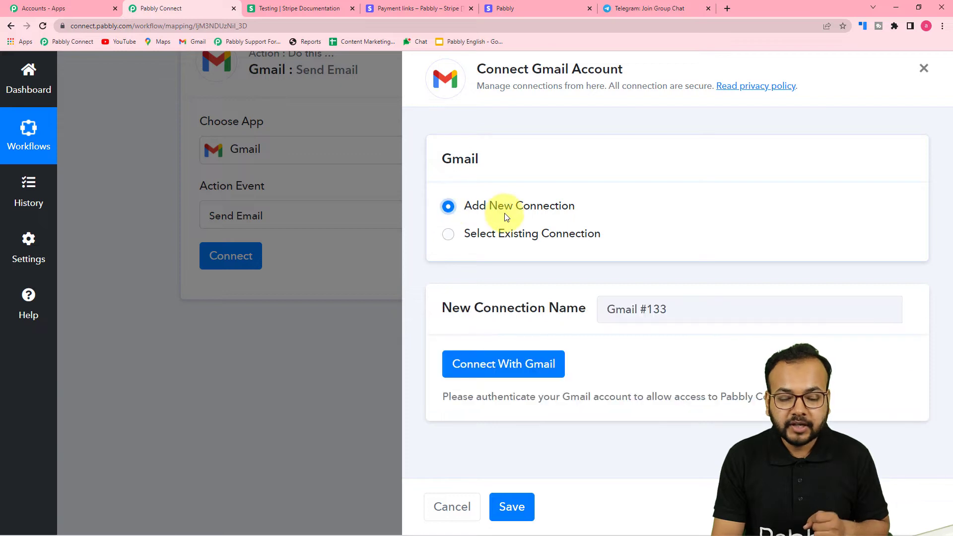
left_click(502, 369)
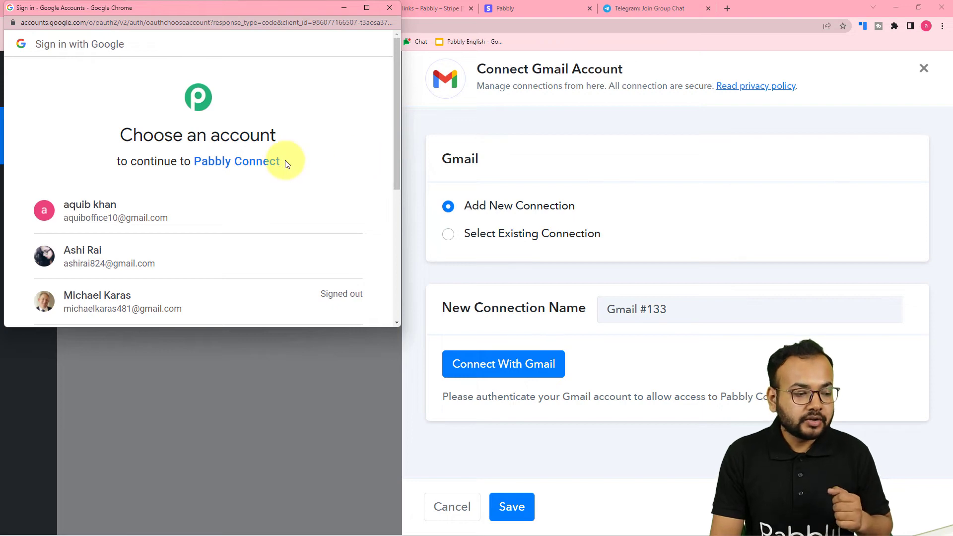
left_click(233, 249)
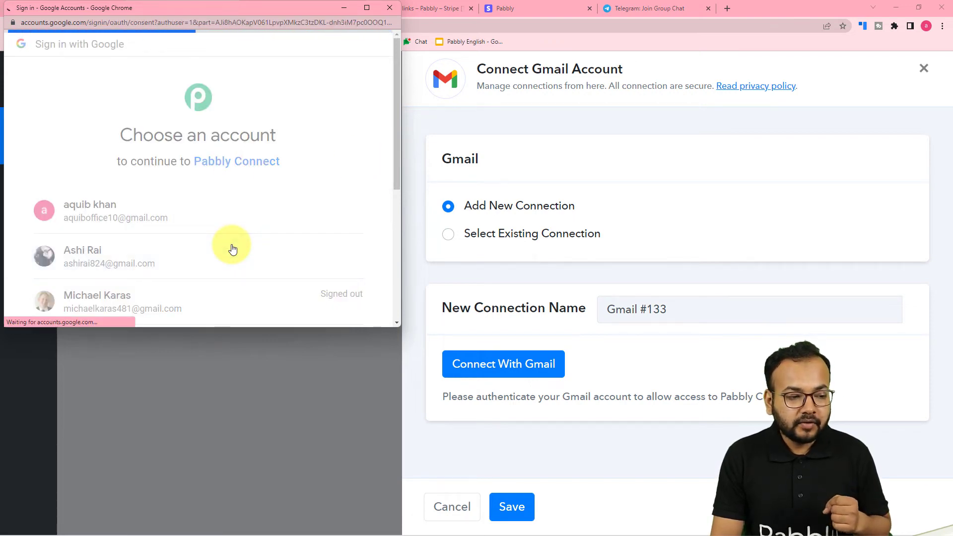
scroll(266, 176, "down", 5)
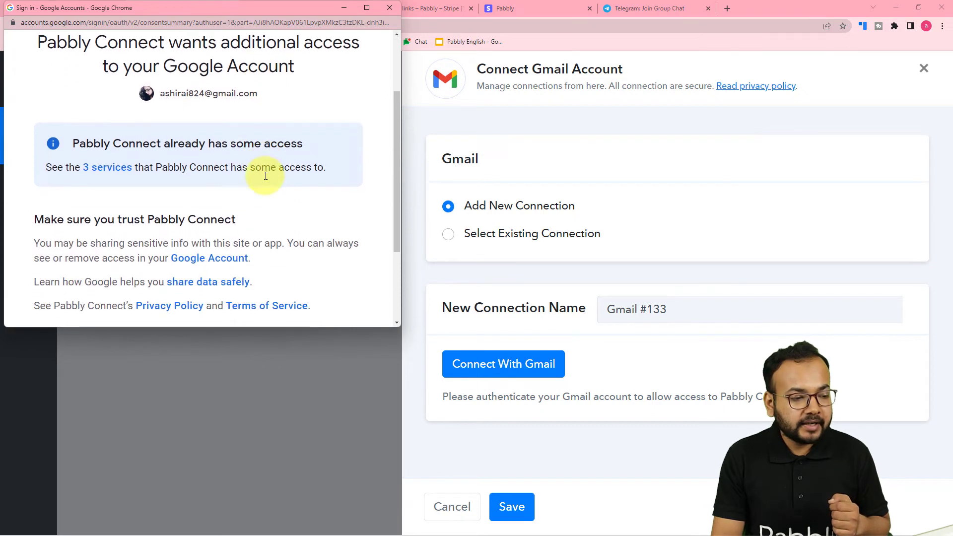
left_click(262, 234)
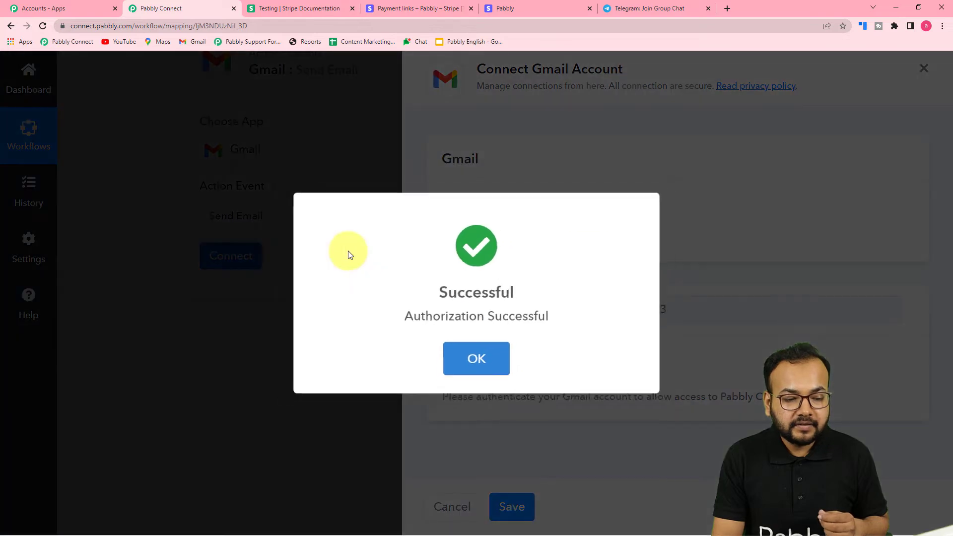
scroll(315, 259, "down", 2)
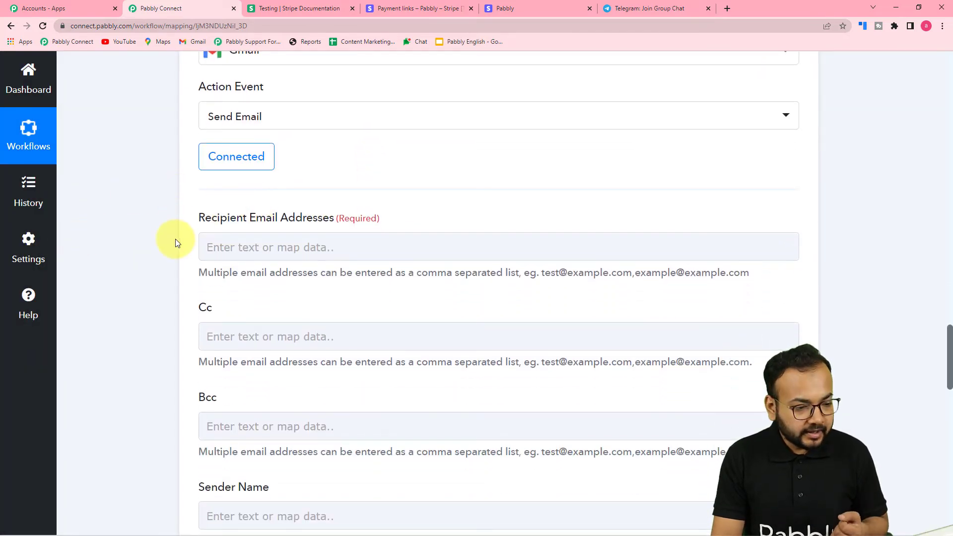
scroll(175, 242, "down", 1)
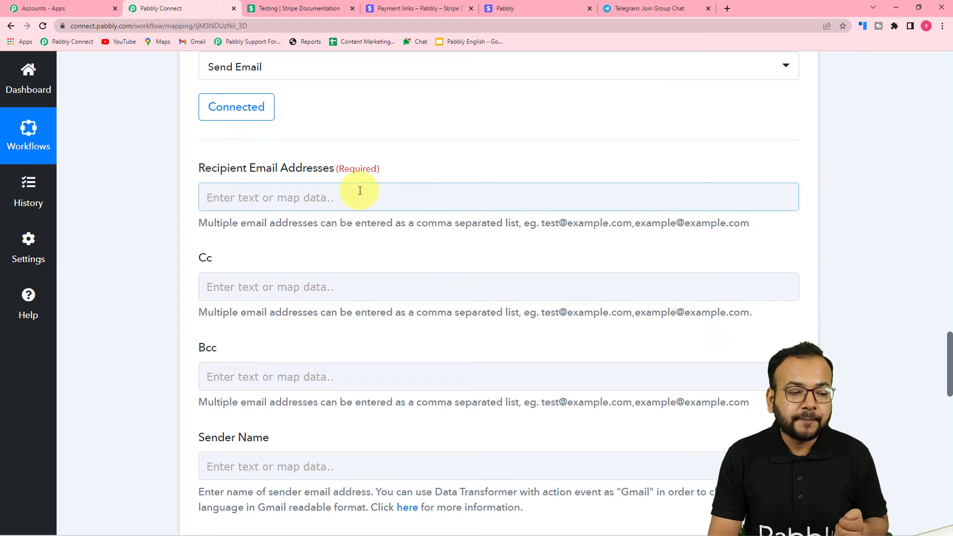
scroll(336, 216, "up", 6)
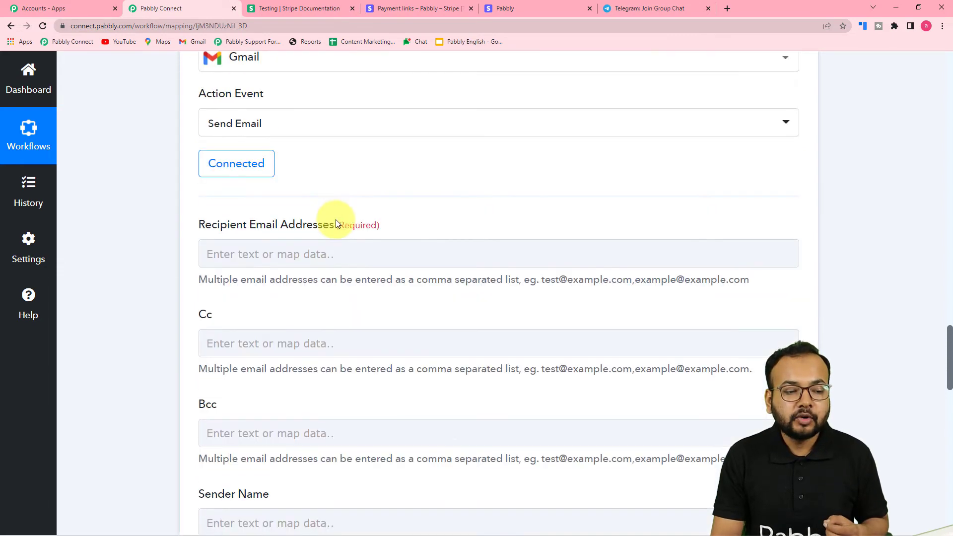
scroll(345, 264, "up", 15)
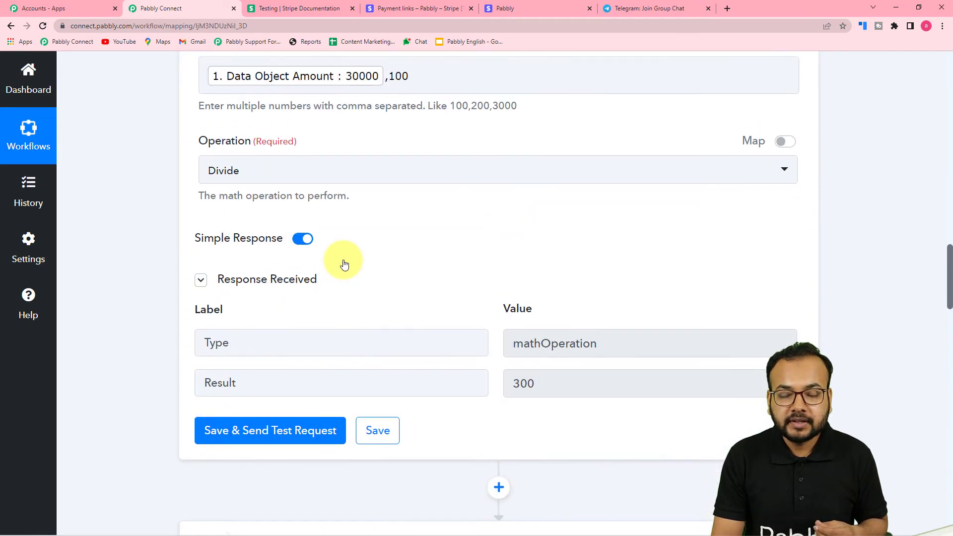
scroll(344, 263, "up", 2)
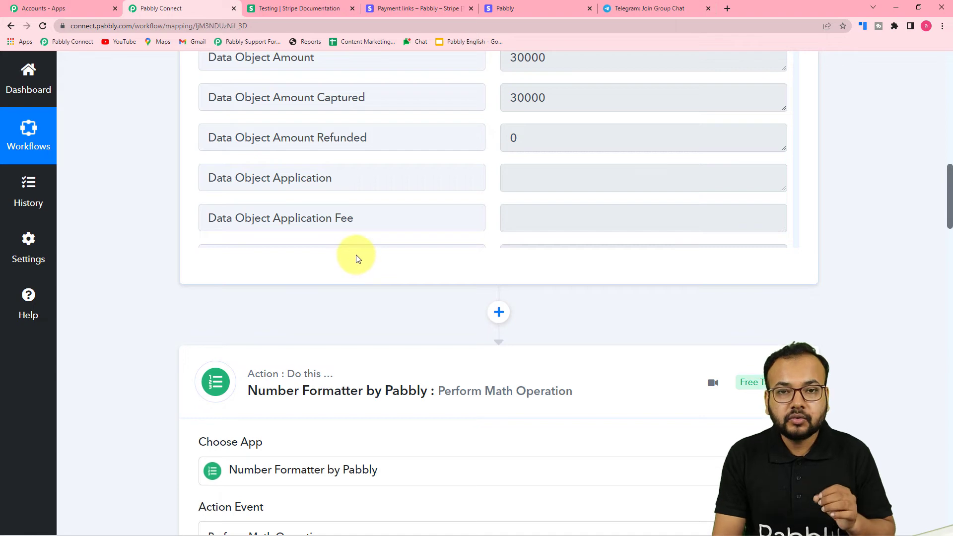
scroll(186, 255, "up", 3)
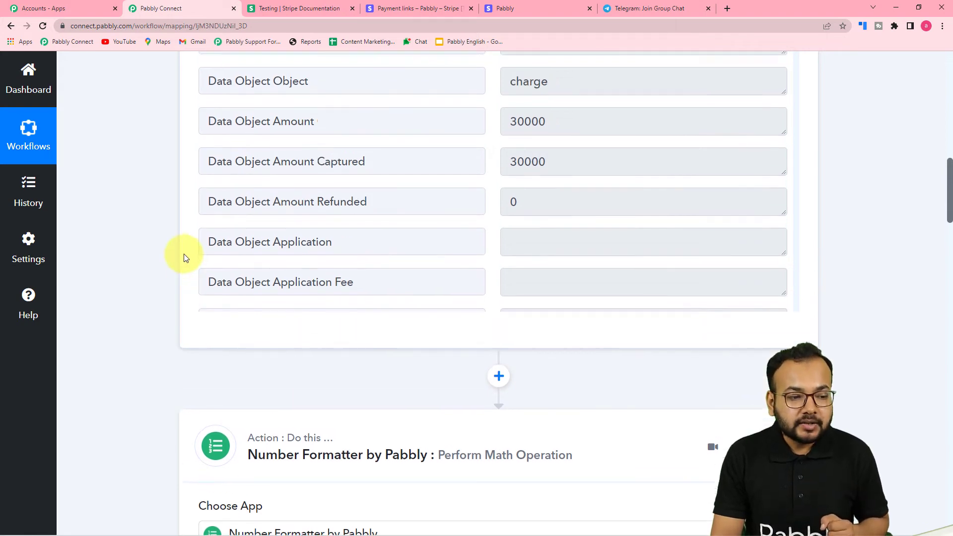
scroll(329, 268, "up", 2)
scroll(329, 267, "down", 10)
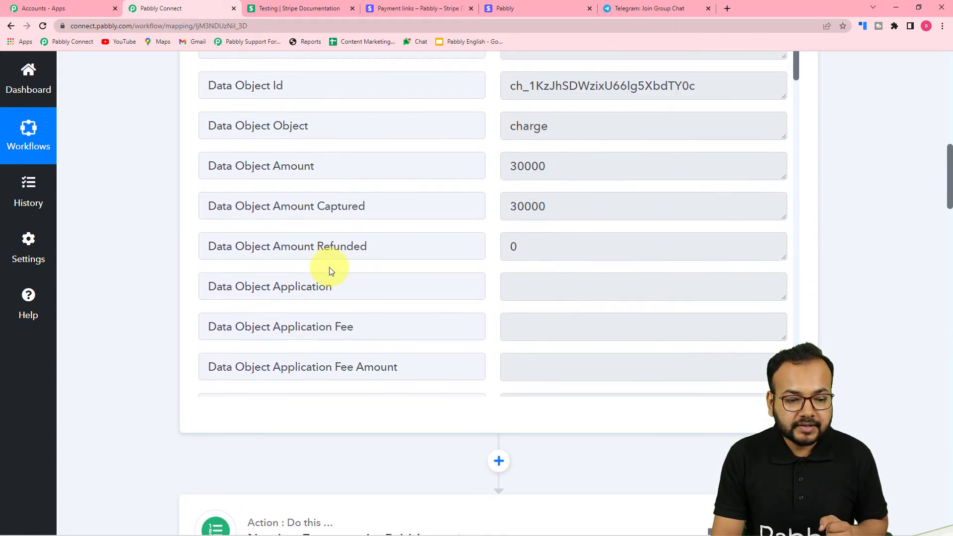
scroll(329, 267, "down", 5)
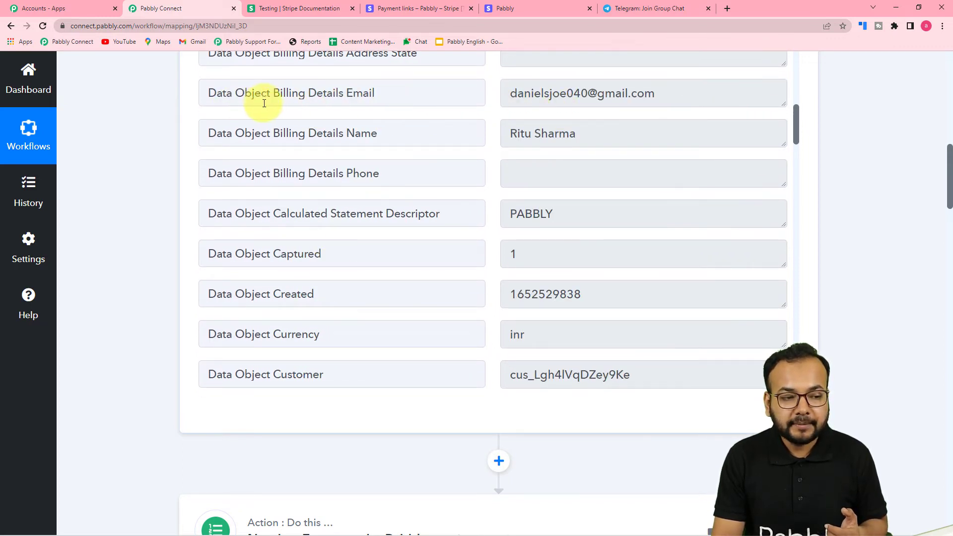
scroll(157, 239, "down", 3)
scroll(157, 241, "down", 6)
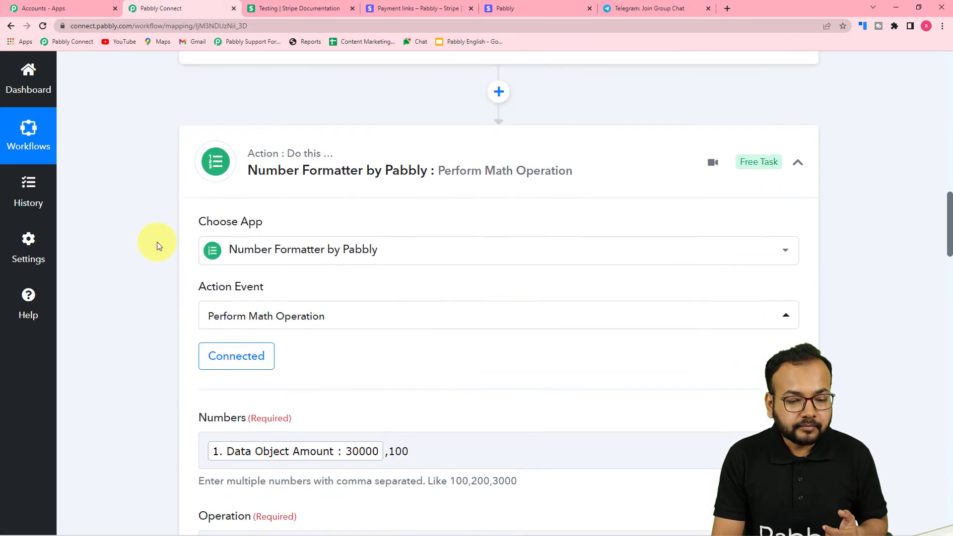
left_click_drag(948, 209, 950, 352)
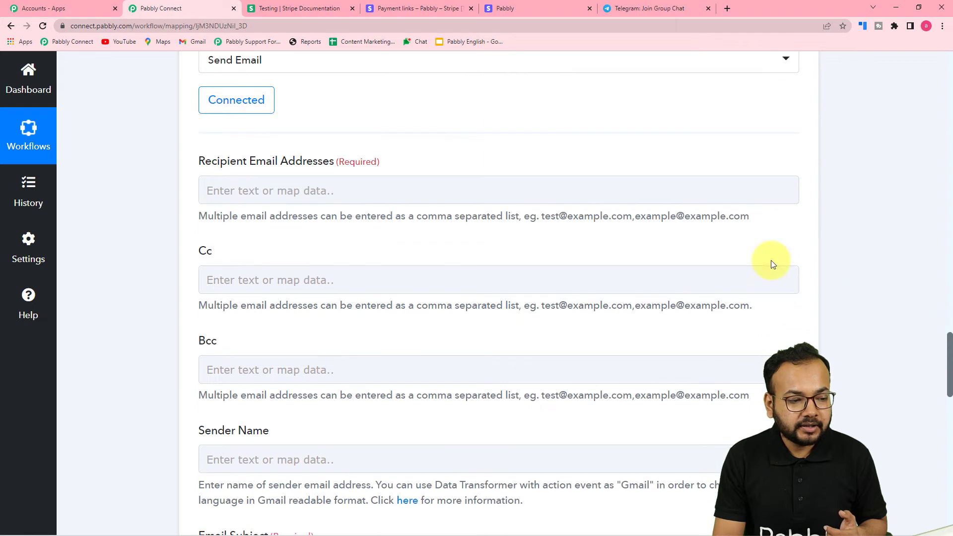
Map the Stripe New Charge customer's billing email as the email recipient.
left_click(393, 191)
scroll(395, 199, "down", 2)
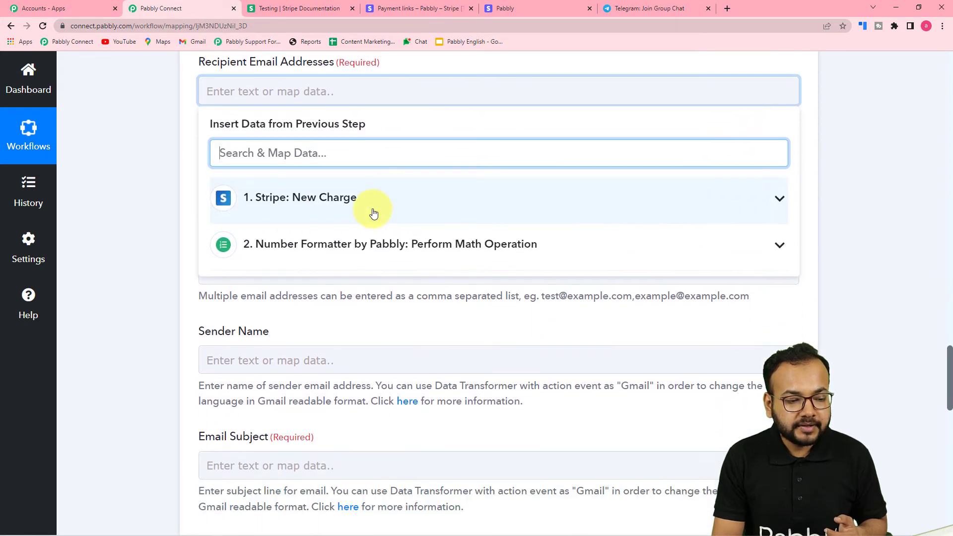
left_click(375, 211)
scroll(444, 355, "down", 3)
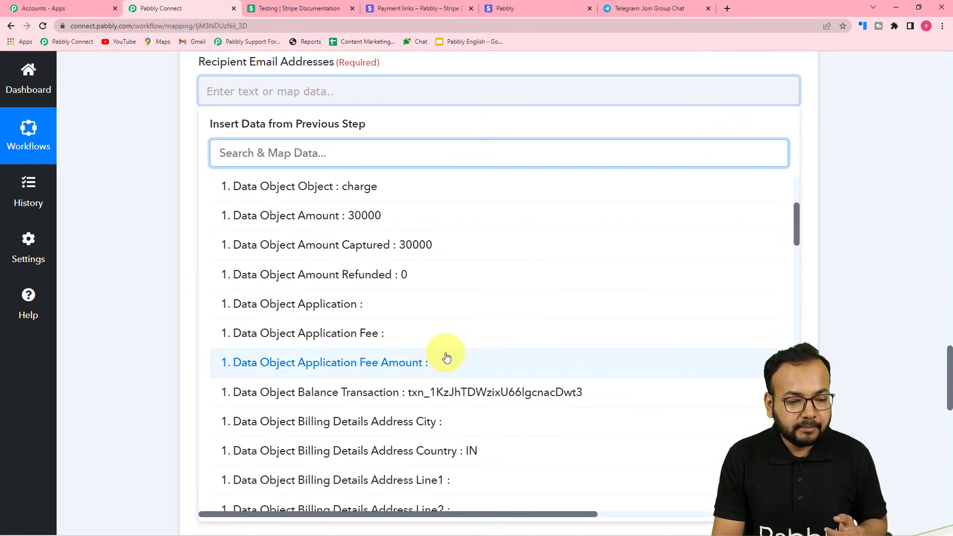
scroll(444, 357, "down", 6)
left_click(421, 310)
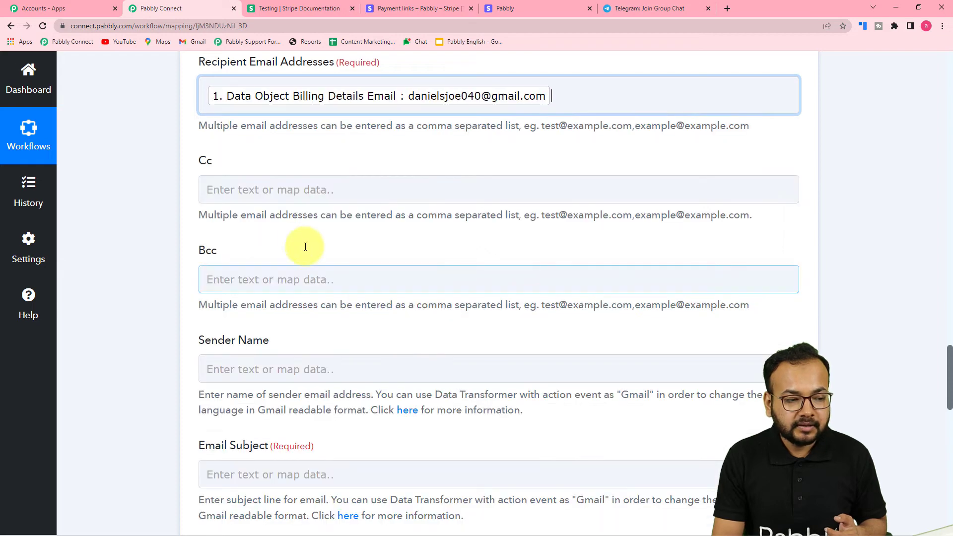
left_click(130, 200)
scroll(130, 200, "down", 2)
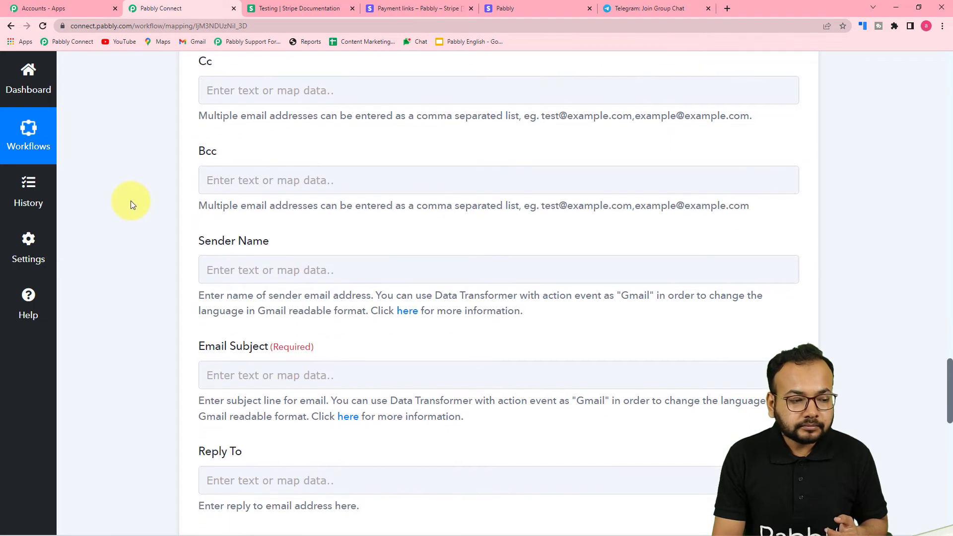
Leave Cc empty and set the sender name to Team Pabbly.
left_click(218, 97)
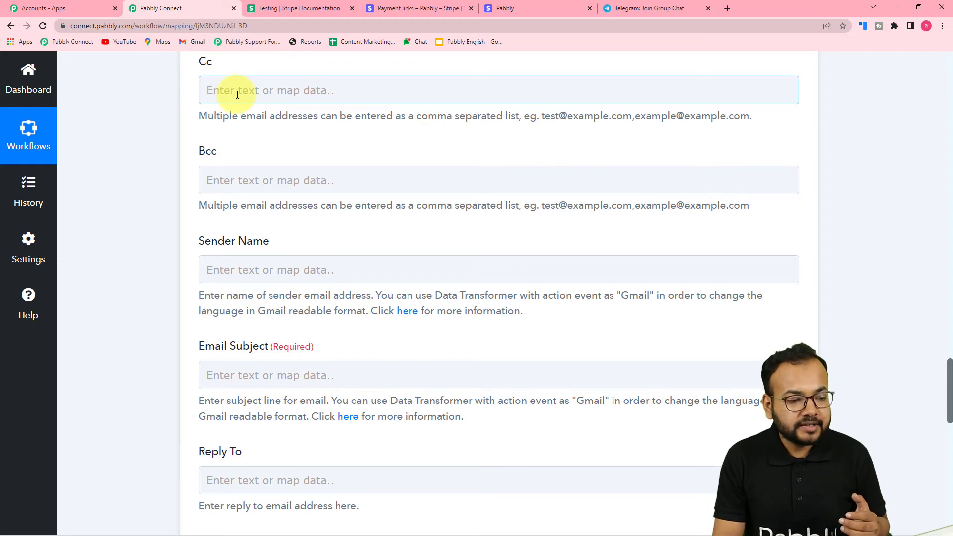
left_click(139, 167)
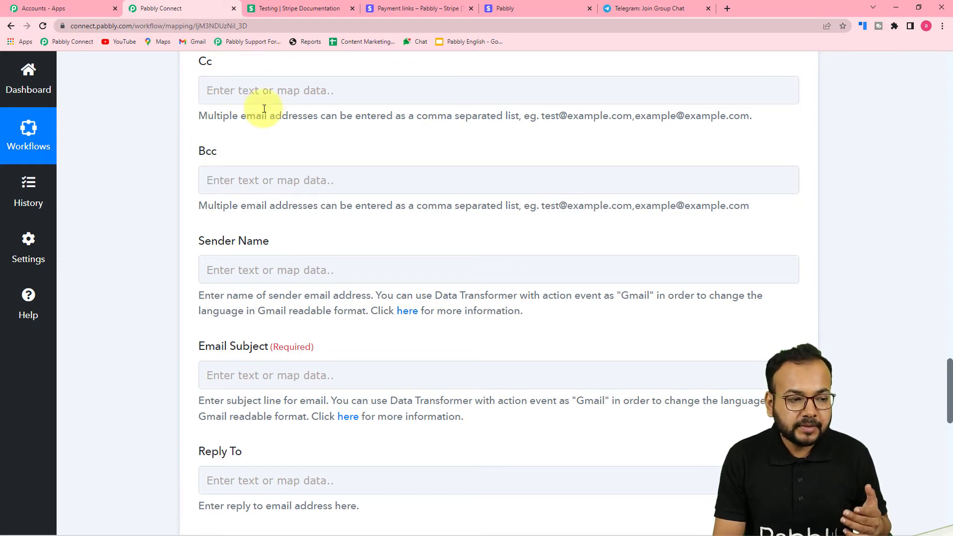
scroll(264, 191, "down", 2)
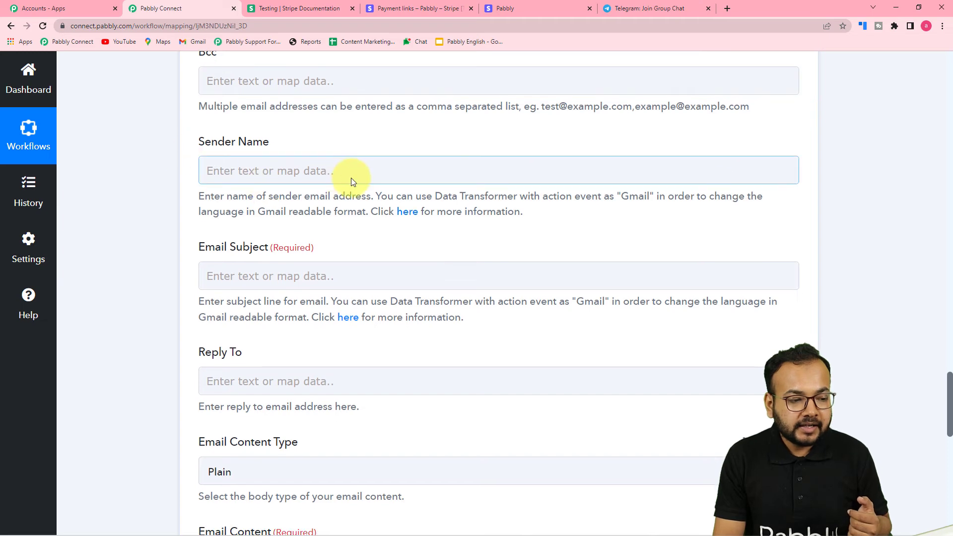
left_click(352, 179)
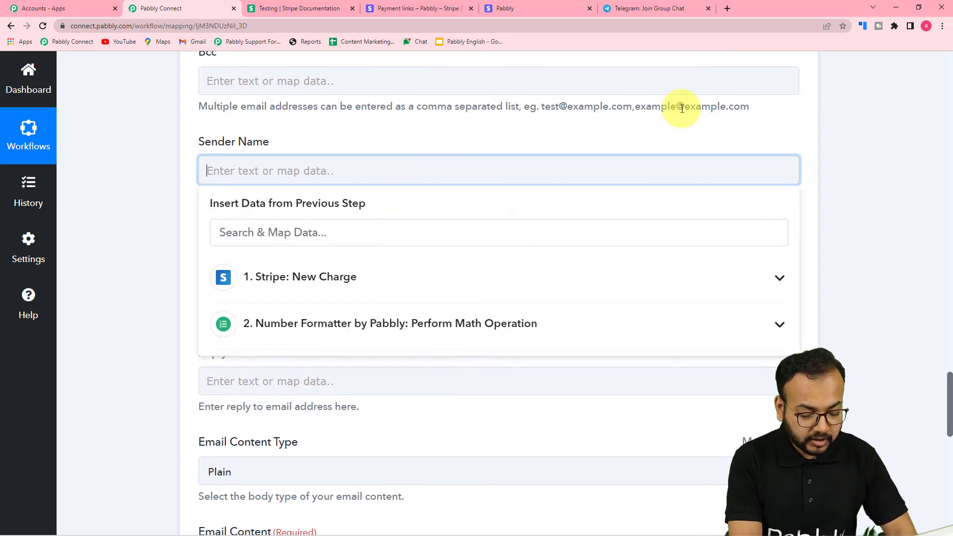
type("Team Pabbly")
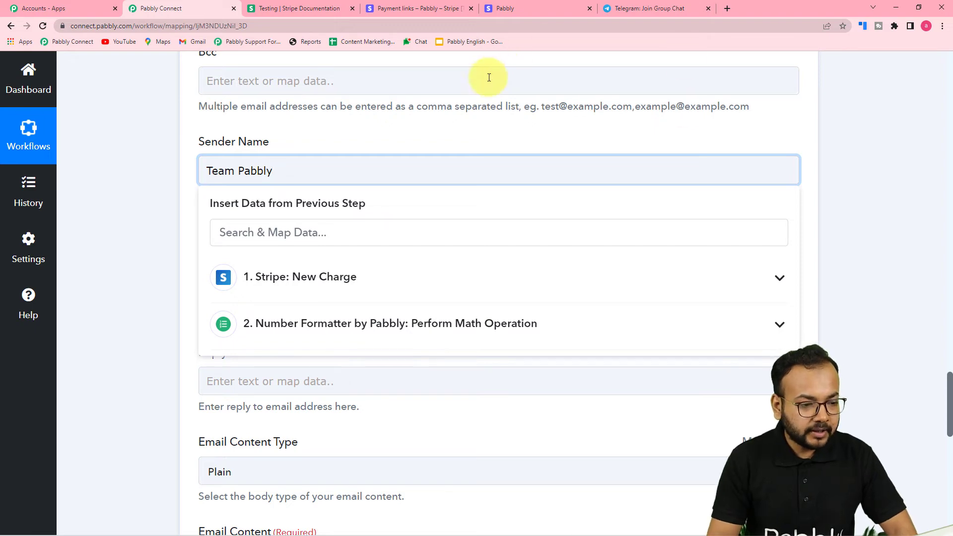
scroll(428, 121, "down", 3)
Enter the email subject 'Thank you for your payment'.
left_click(290, 127)
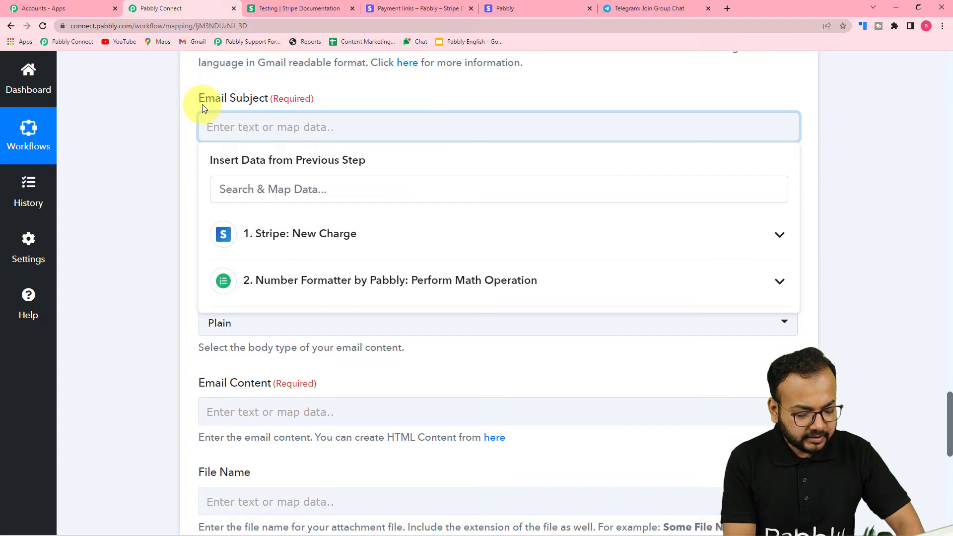
type("Thank yo")
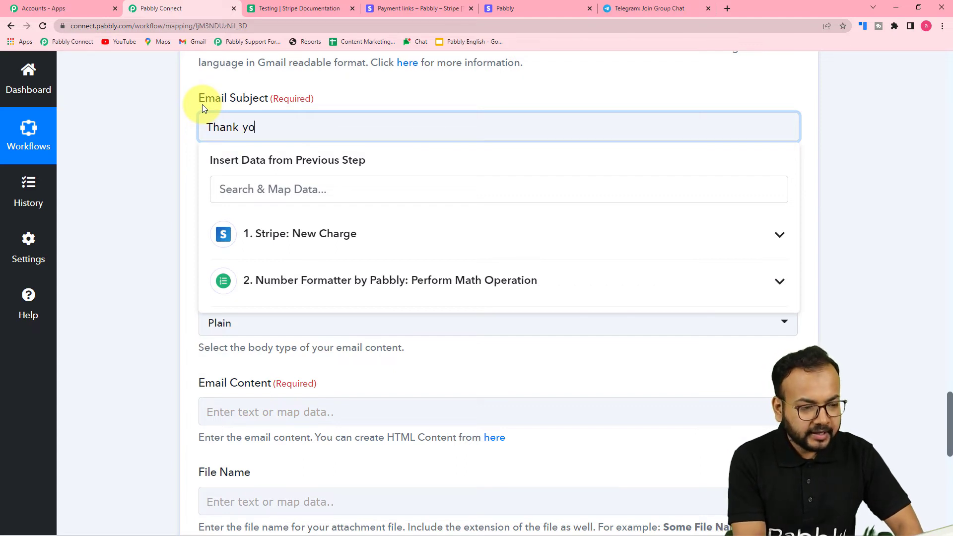
type("u for yo")
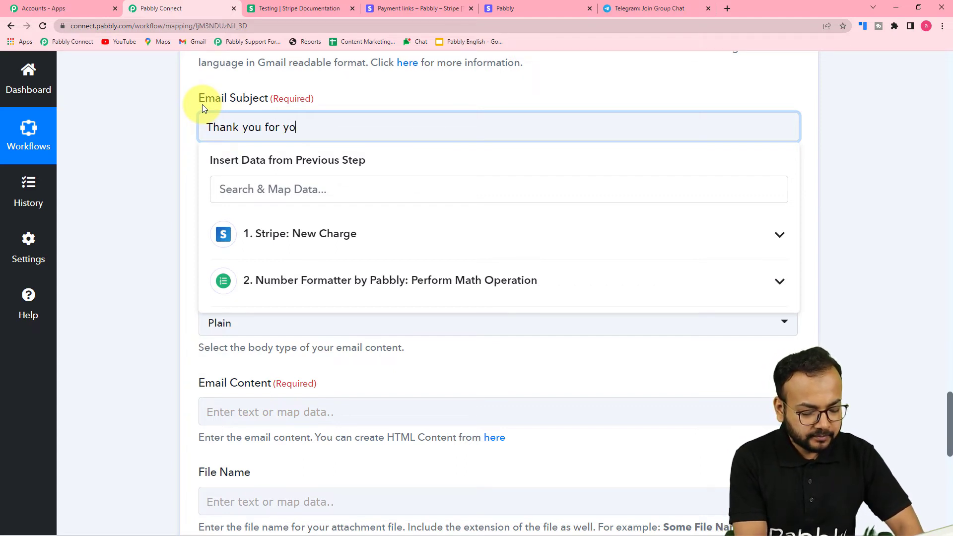
type("ur payment.")
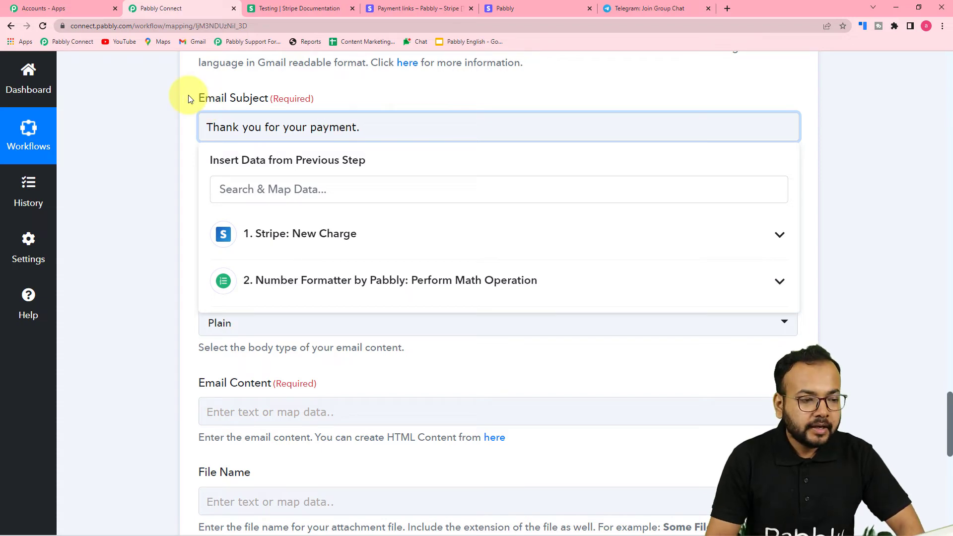
left_click(181, 105)
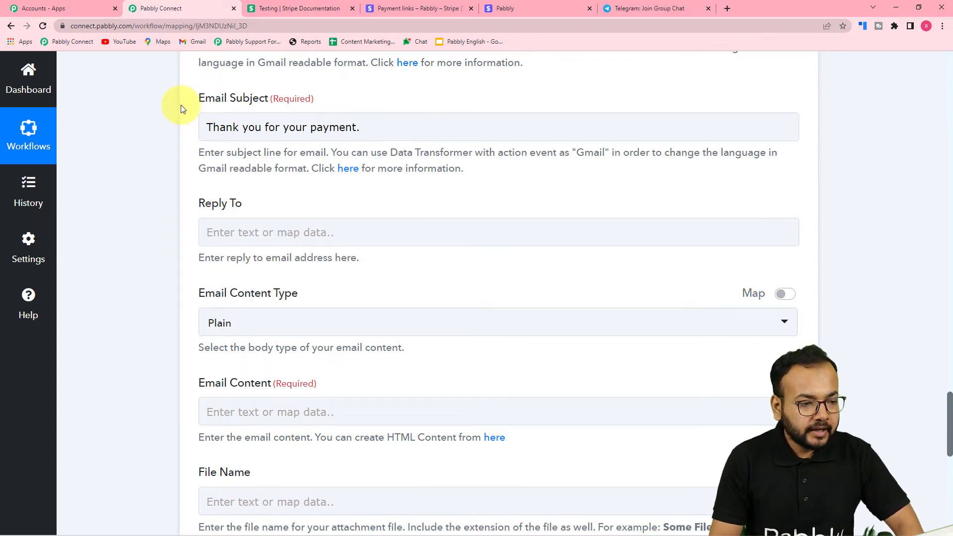
scroll(180, 105, "down", 3)
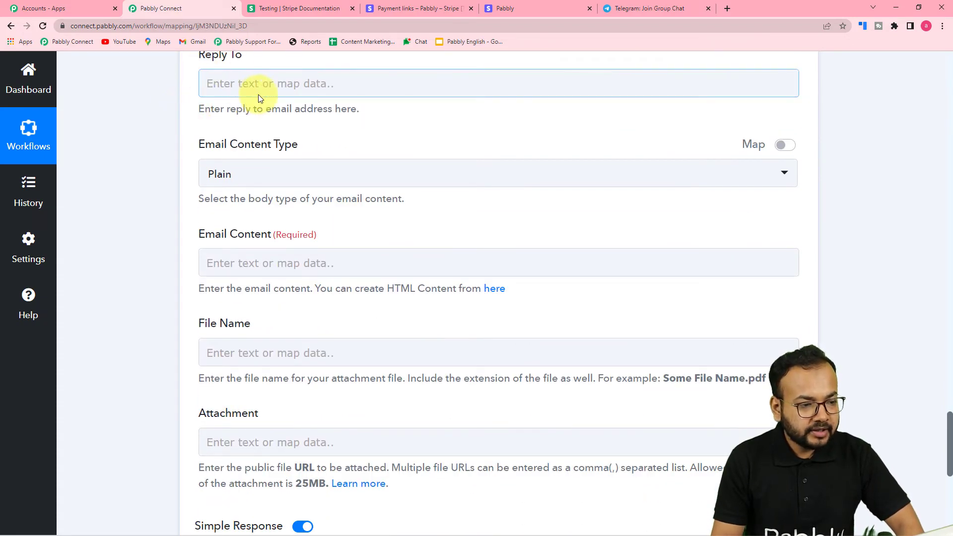
scroll(273, 98, "down", 1)
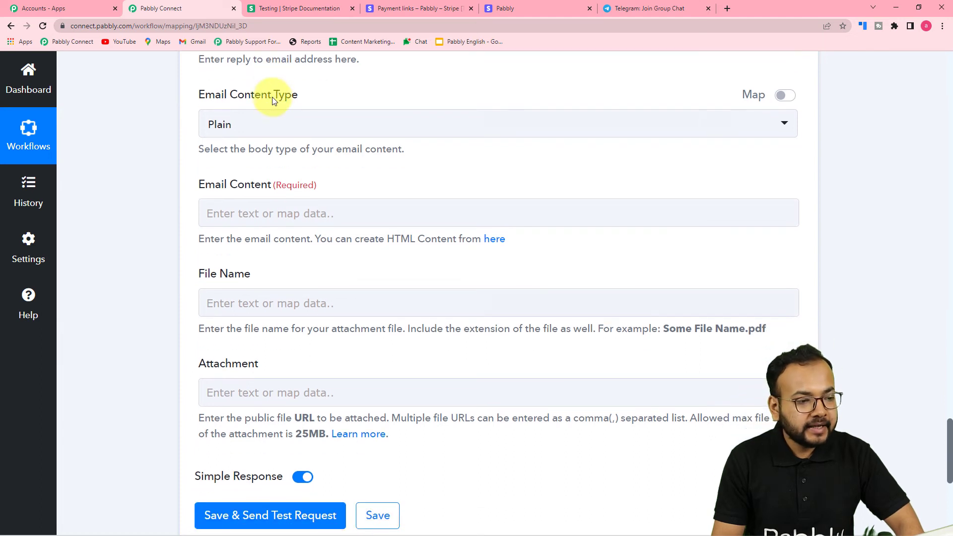
left_click(246, 127)
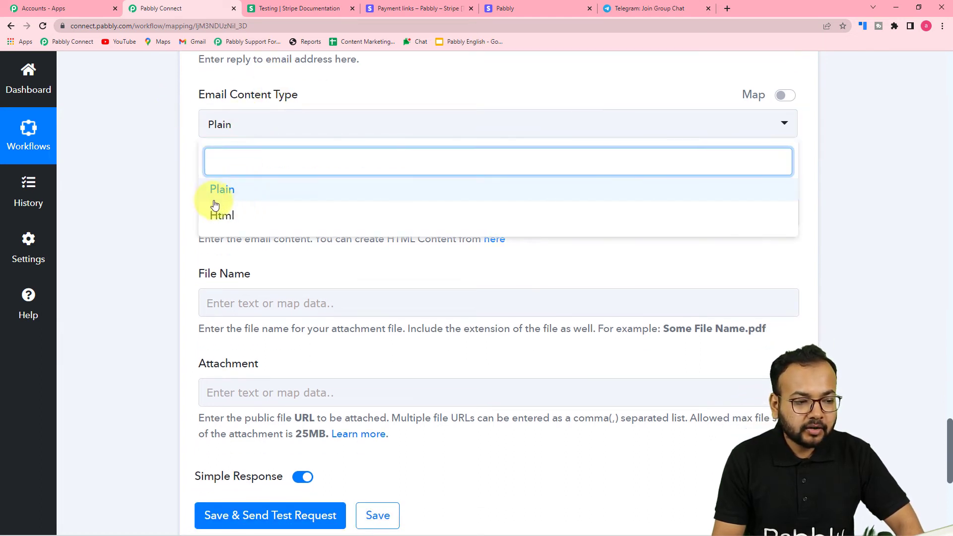
Keep the email content type as Plain.
left_click(235, 197)
scroll(172, 170, "down", 3)
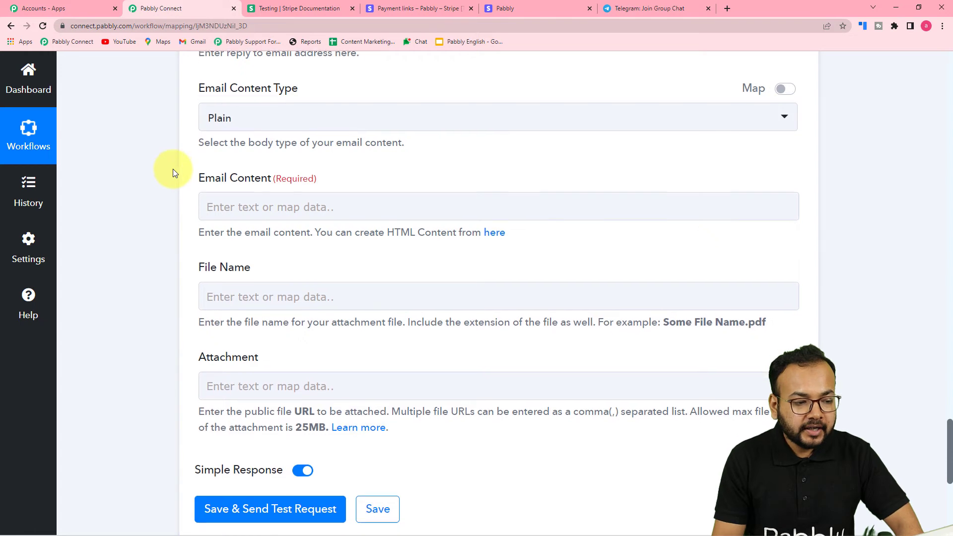
scroll(270, 153, "up", 2)
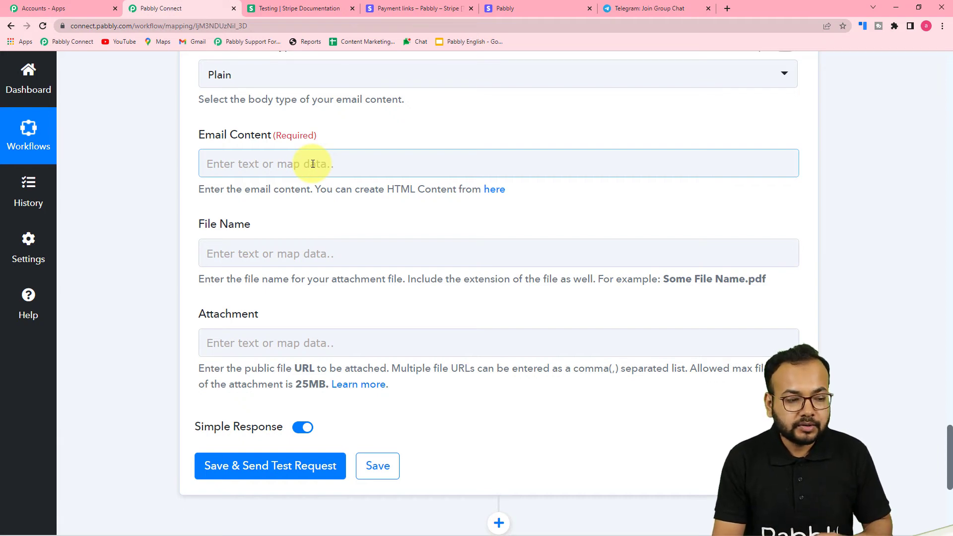
Paste the prepared thank-you message with the Telegram invite link into Email Content.
left_click(308, 154)
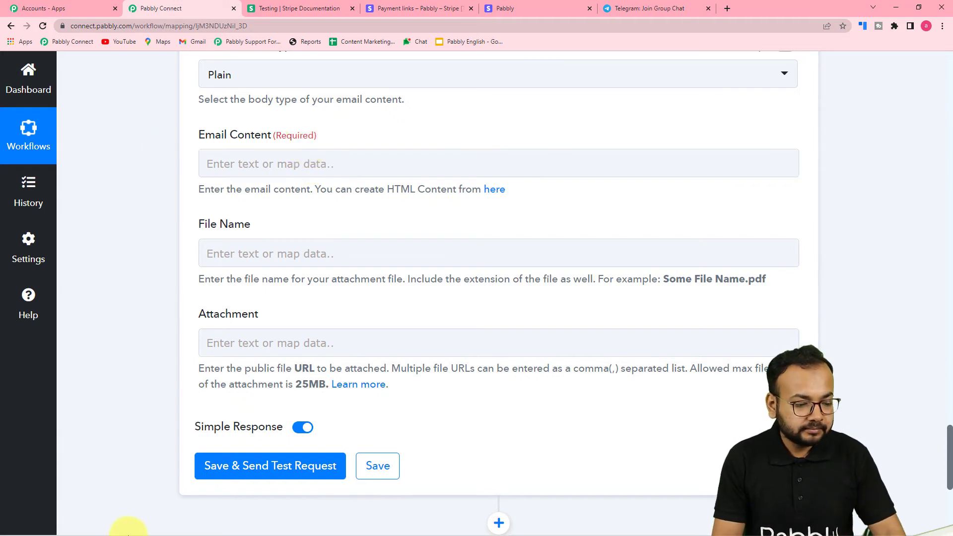
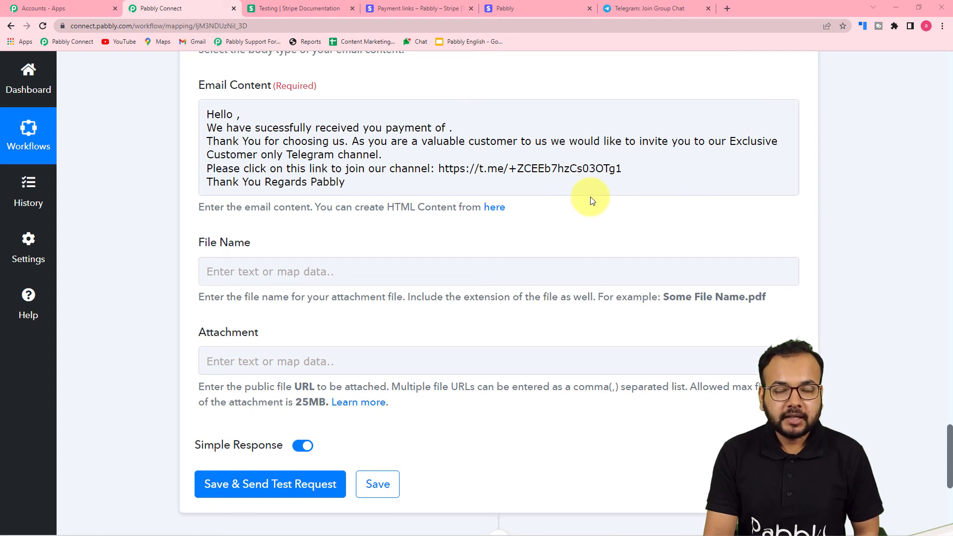
left_click(591, 195)
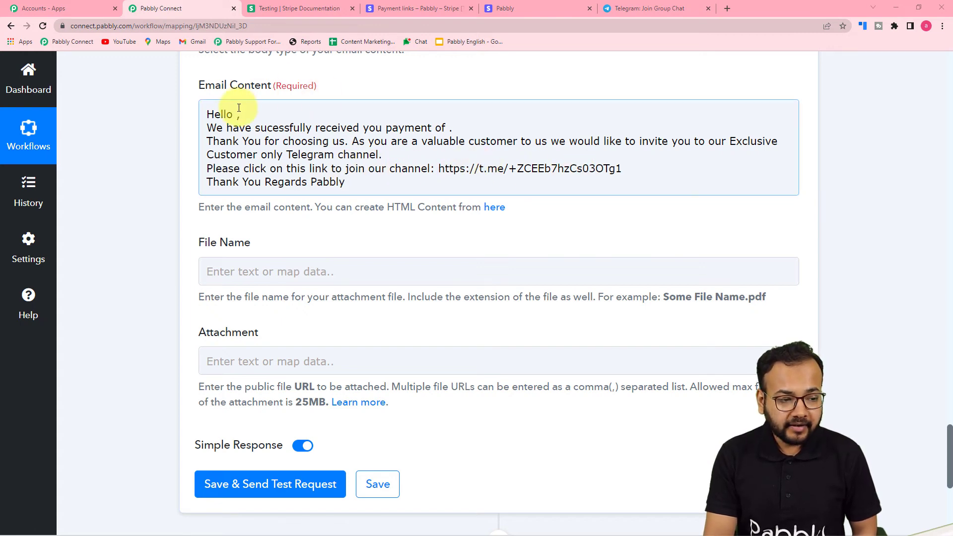
left_click(95, 203)
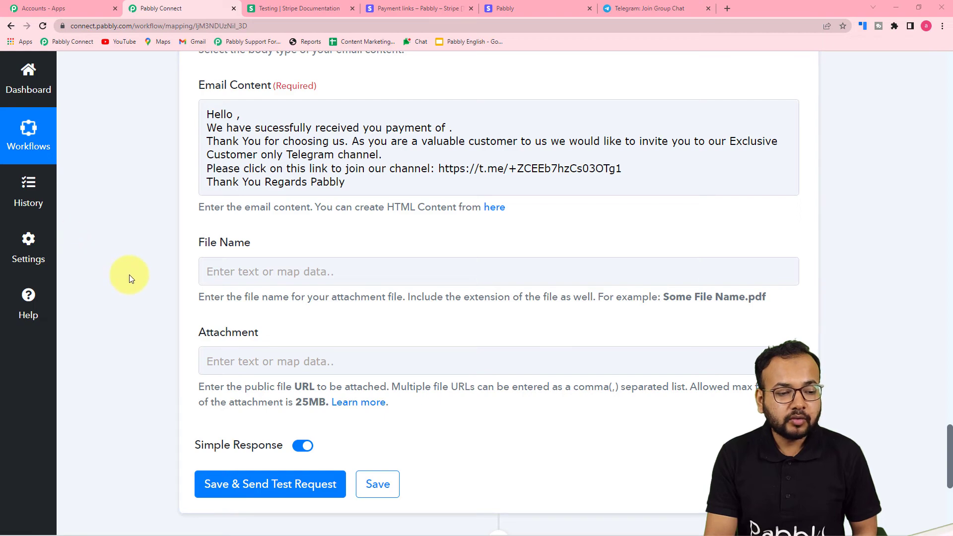
scroll(129, 275, "up", 13)
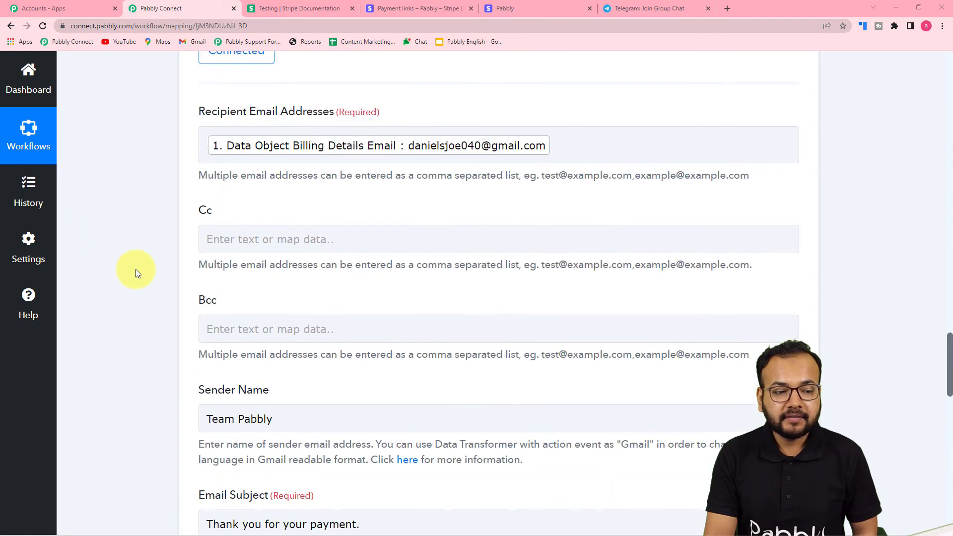
scroll(136, 269, "up", 5)
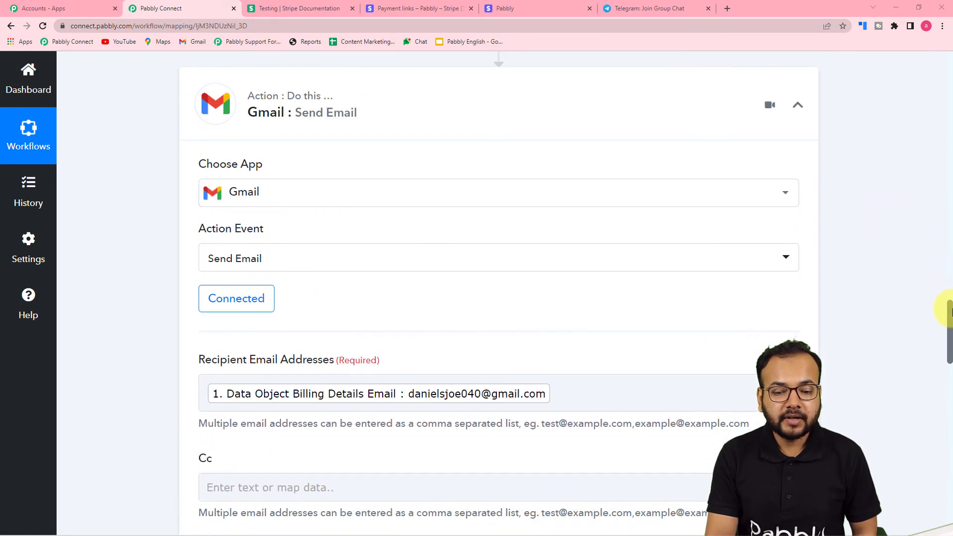
left_click_drag(949, 312, 899, 418)
Insert Stripe's Billing Details Name after 'Hello' in the email body.
left_click(227, 274)
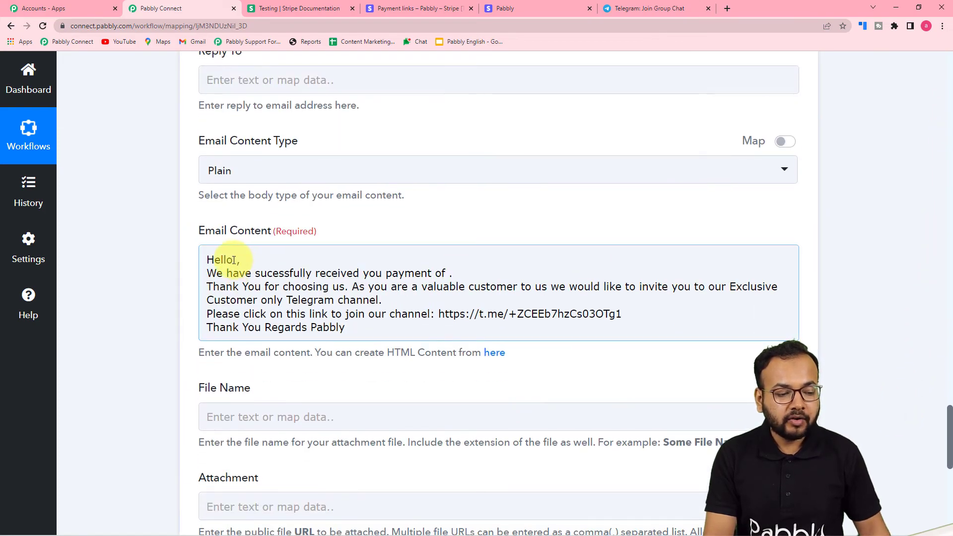
left_click(232, 260)
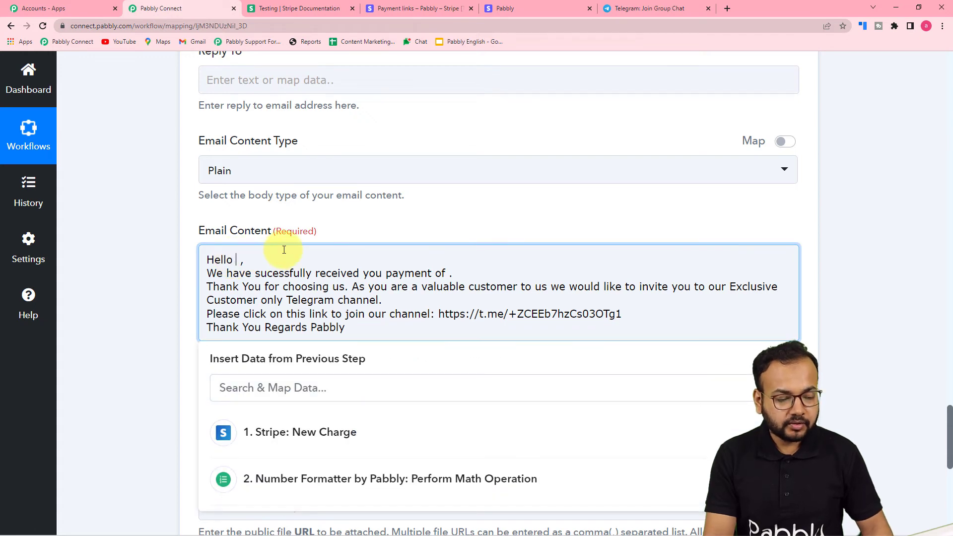
scroll(341, 249, "down", 5)
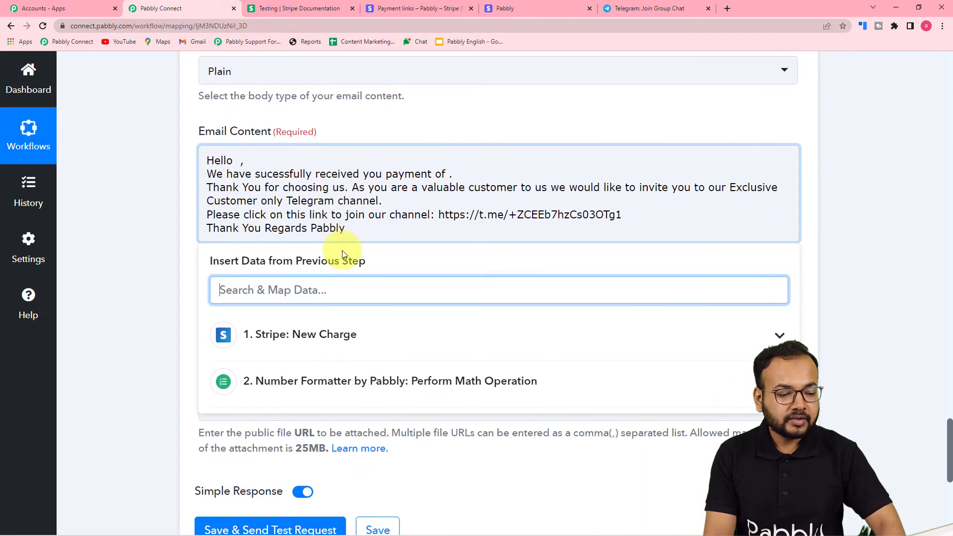
left_click(329, 187)
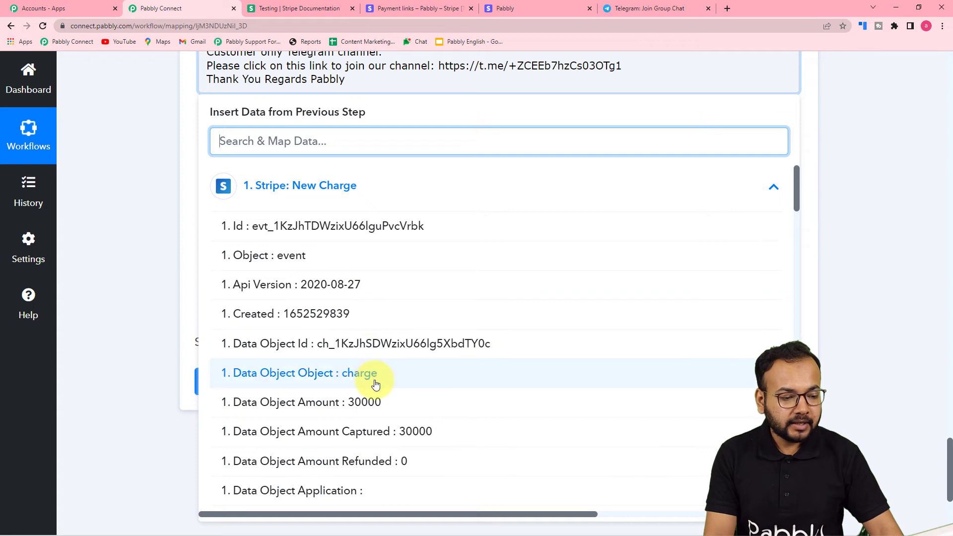
scroll(376, 383, "down", 6)
scroll(376, 385, "down", 5)
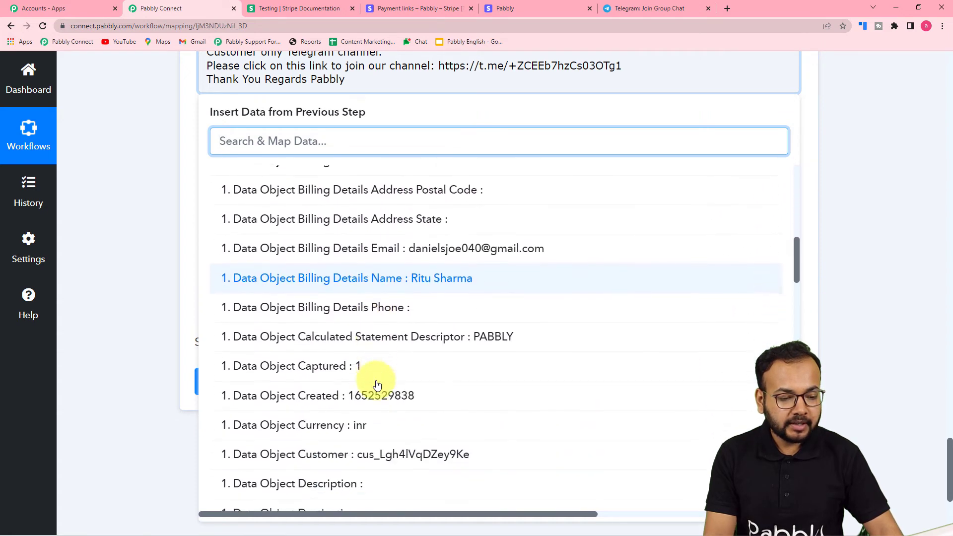
left_click(393, 269)
left_click(125, 180)
scroll(125, 180, "up", 3)
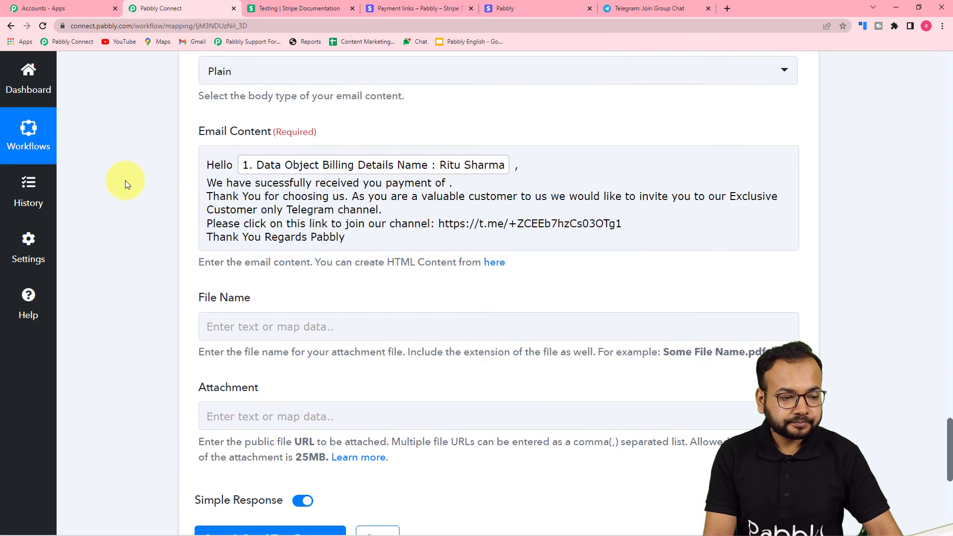
Insert the Number Formatter Result (300) after 'payment of' in the email body.
left_click(449, 183)
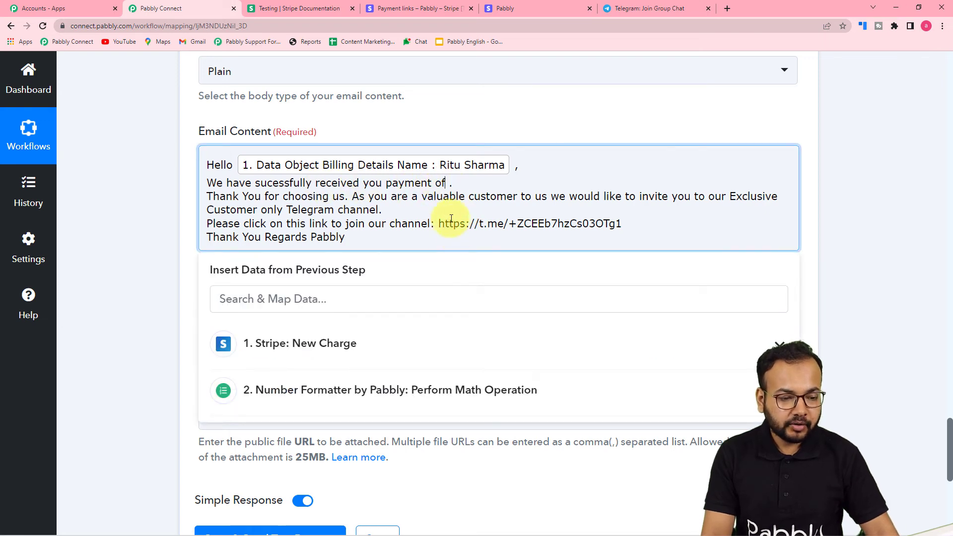
left_click(329, 343)
scroll(395, 451, "down", 3)
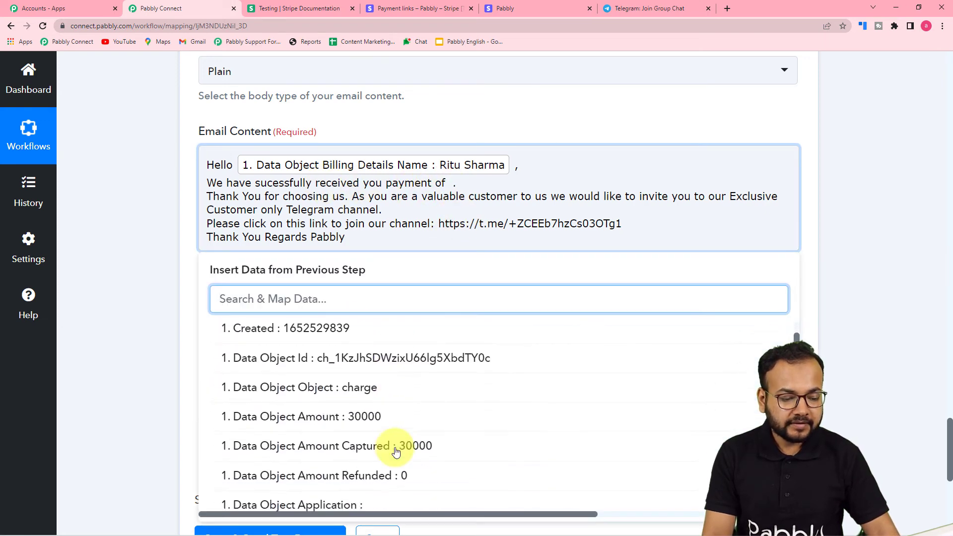
scroll(395, 451, "down", 4)
scroll(397, 419, "up", 4)
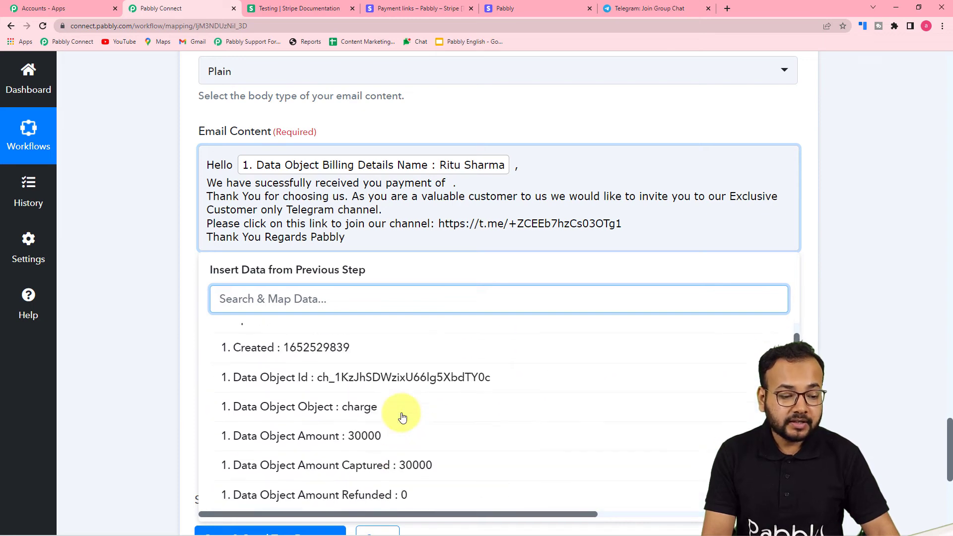
scroll(392, 397, "up", 3)
left_click(361, 341)
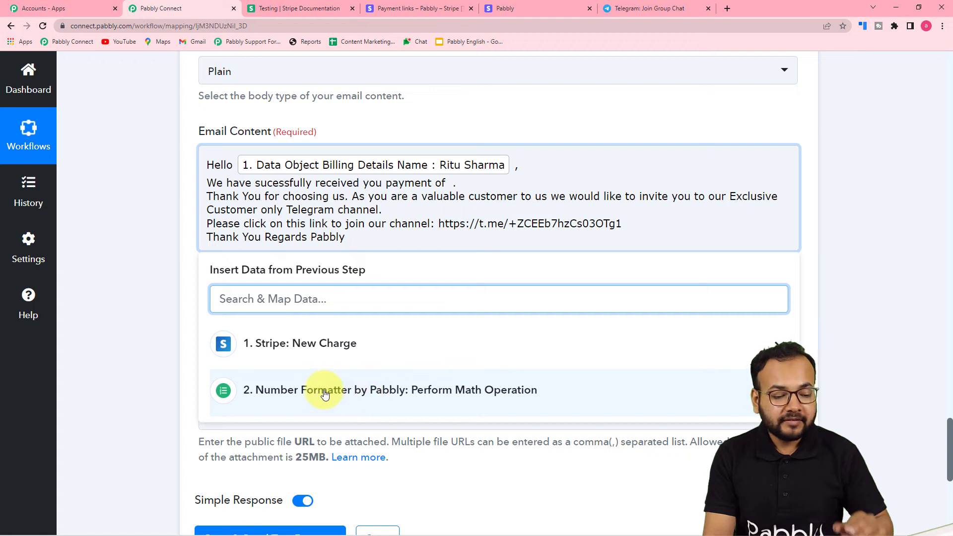
left_click(300, 390)
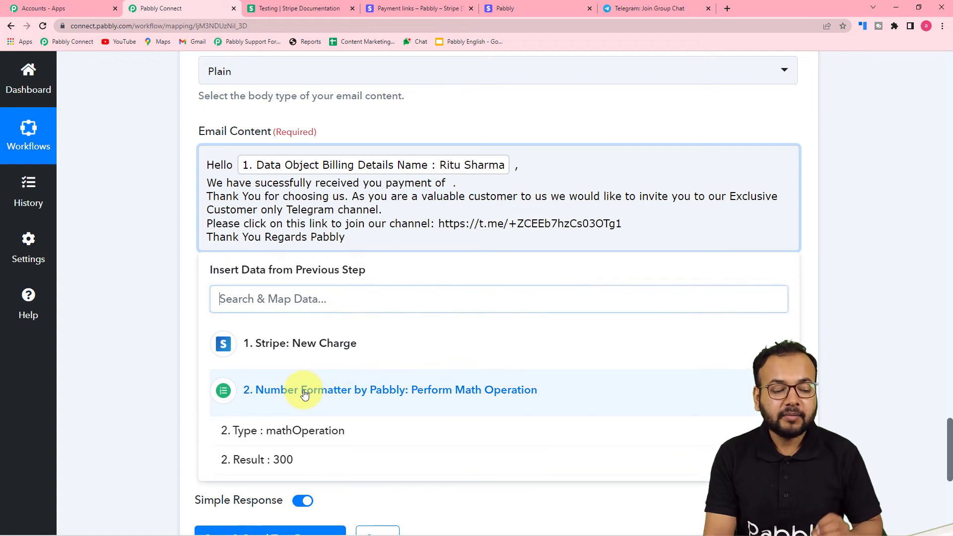
left_click(290, 460)
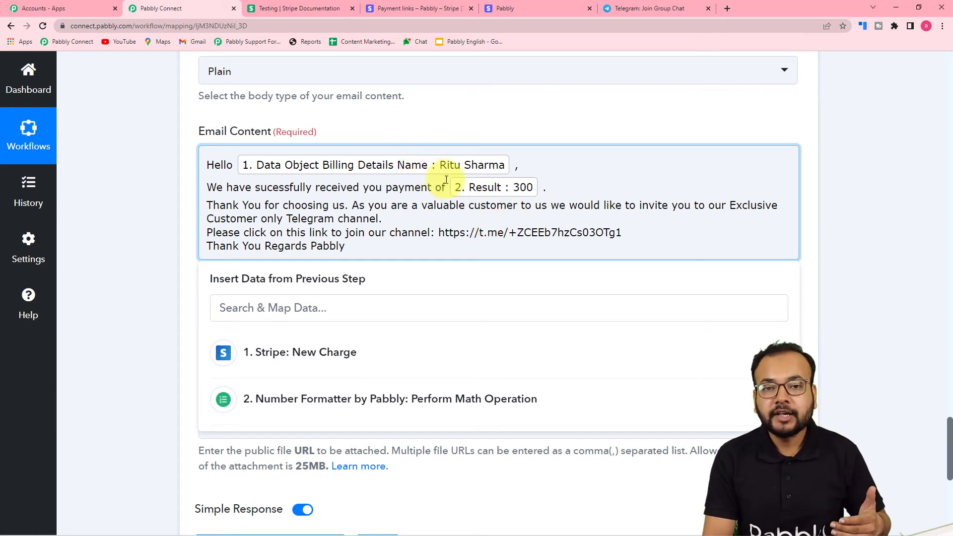
Close the Insert Data list and review the mapped Gmail Send Email fields.
left_click(158, 191)
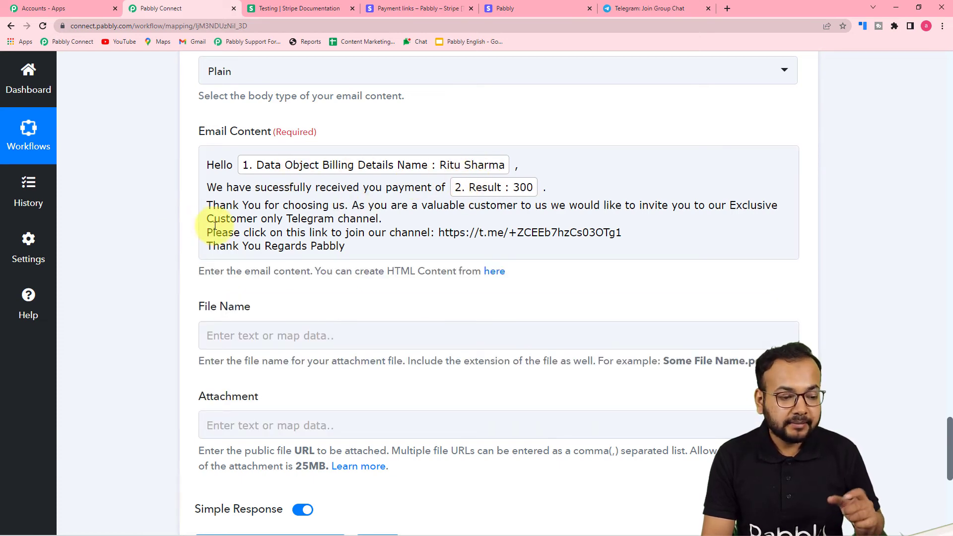
scroll(163, 236, "down", 1)
scroll(163, 237, "down", 1)
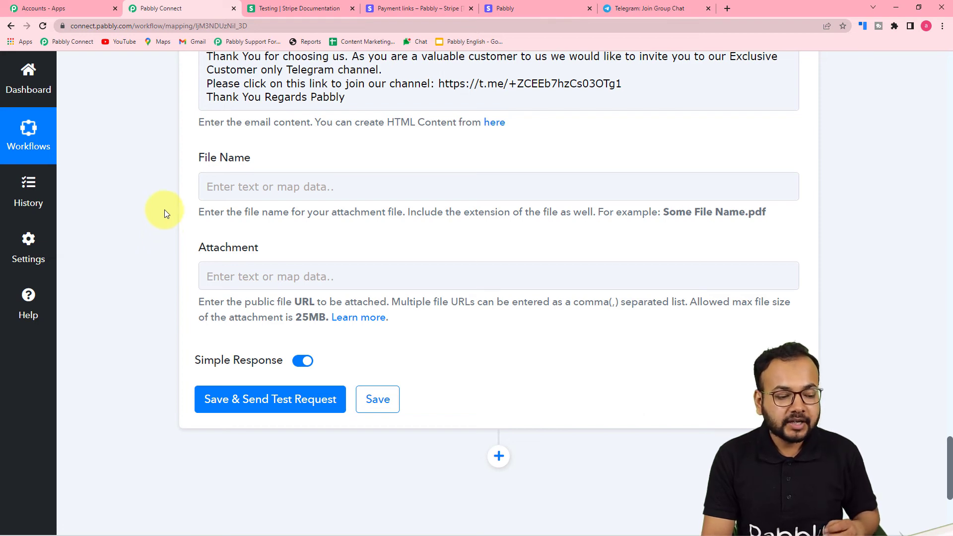
scroll(492, 439, "up", 2)
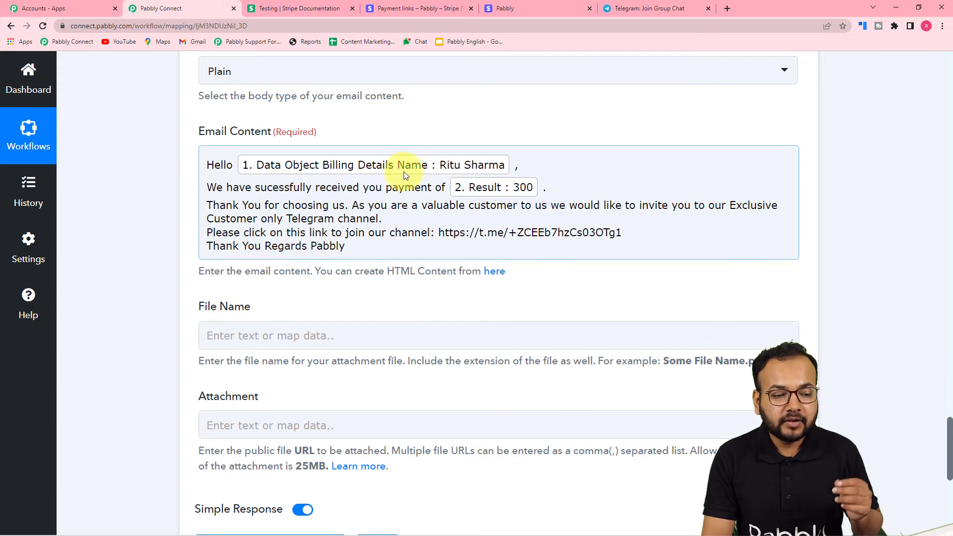
scroll(494, 242, "up", 5)
scroll(286, 178, "up", 5)
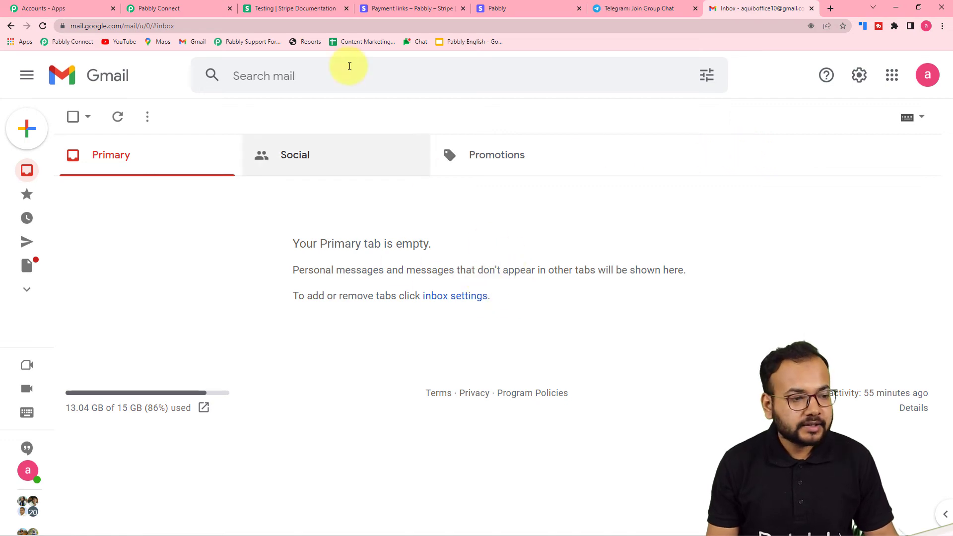
Save the Gmail step and send a test request, confirming the email status is sent.
left_click(189, 14)
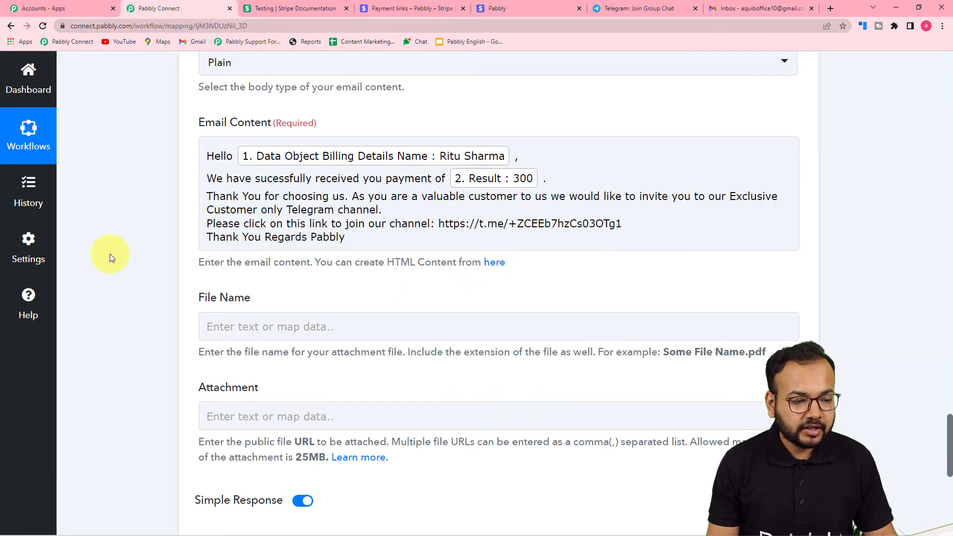
scroll(110, 254, "down", 4)
left_click(215, 378)
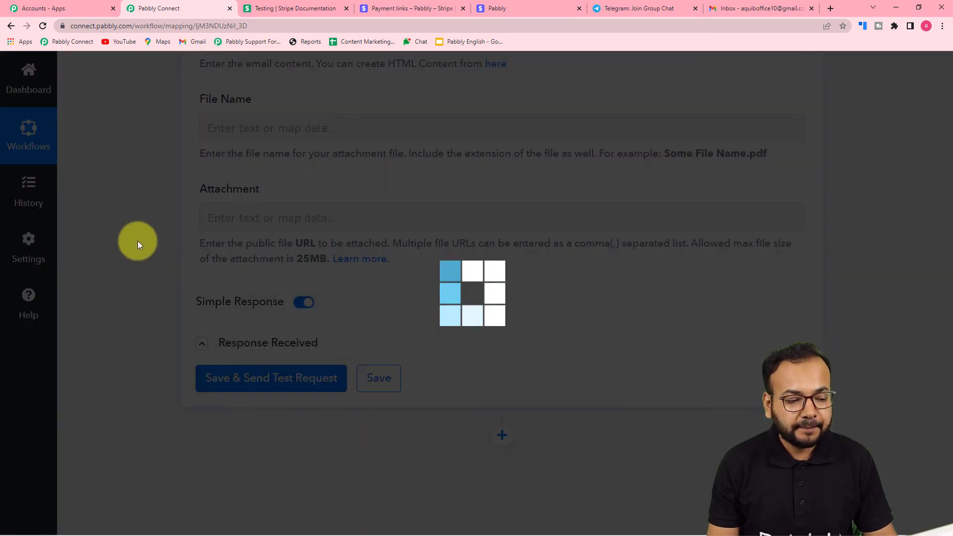
scroll(138, 240, "down", 2)
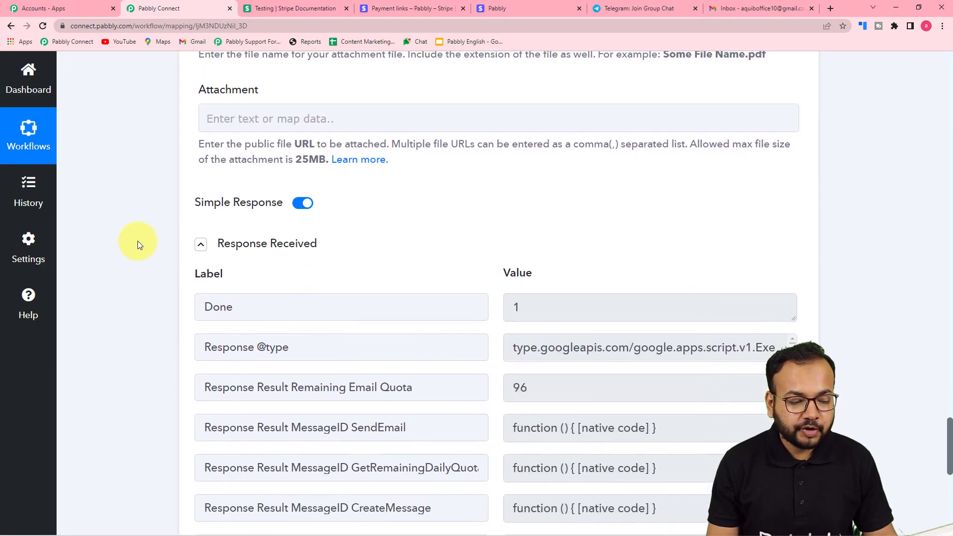
scroll(138, 240, "down", 4)
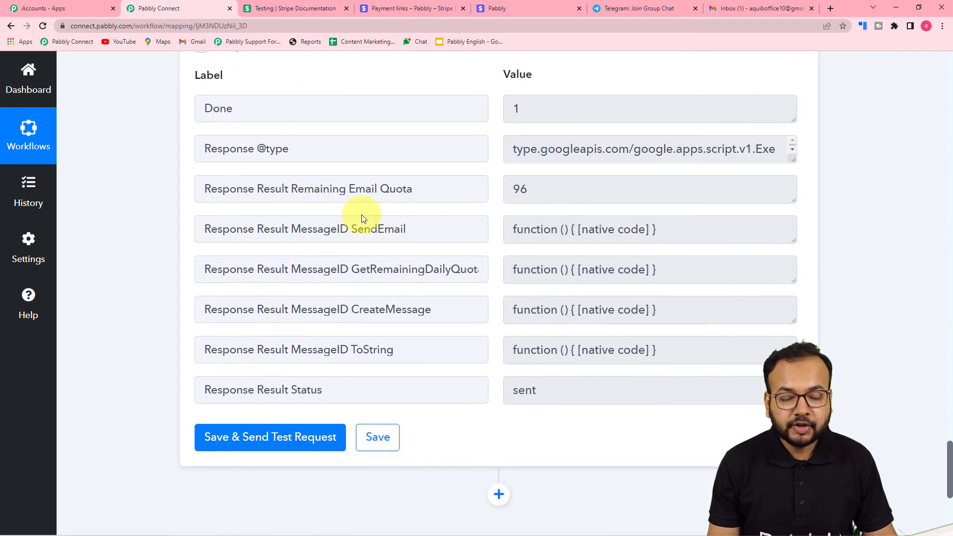
Open the Team Pabbly thank-you email in Gmail and follow its t.me invite link.
left_click(737, 11)
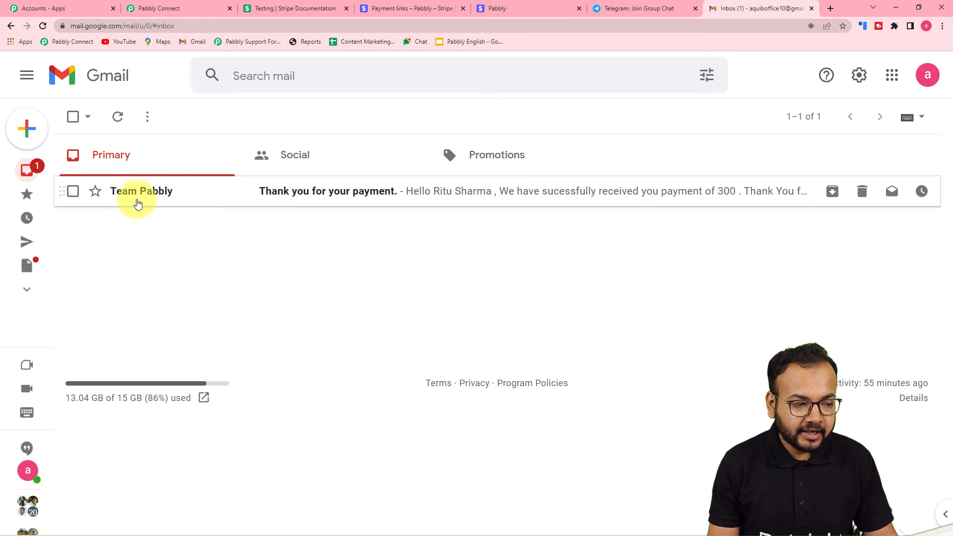
left_click(363, 200)
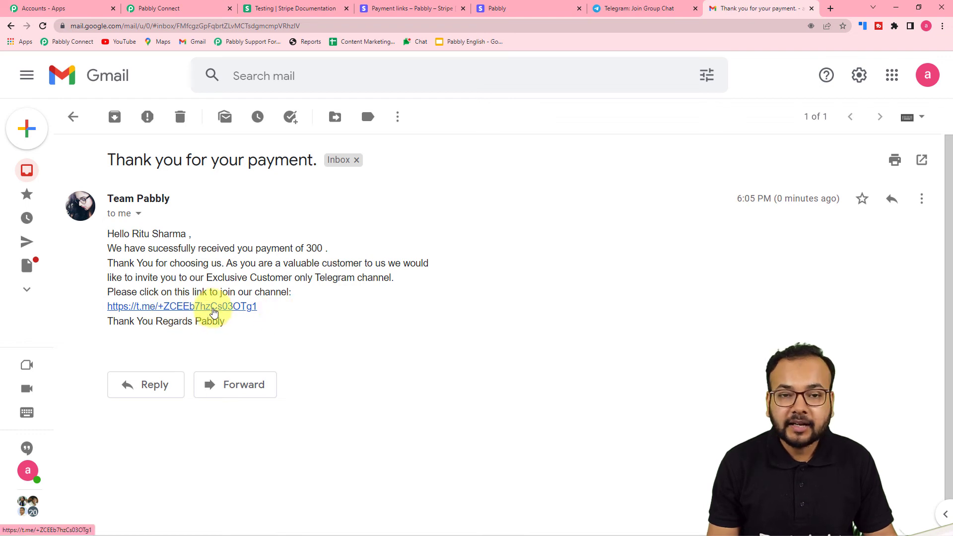
left_click(213, 307)
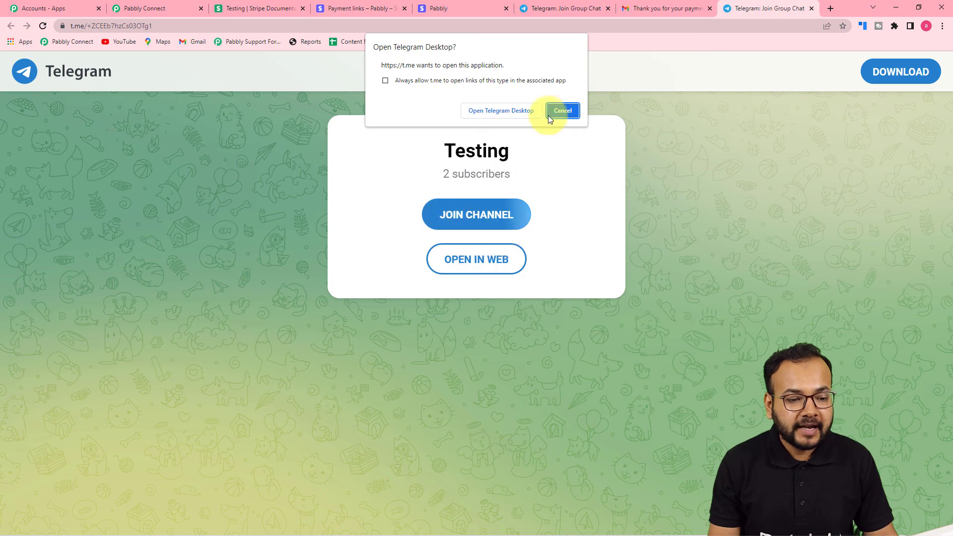
Cancel the Open Telegram Desktop prompt and return to the Pabbly Connect workflow.
left_click(562, 111)
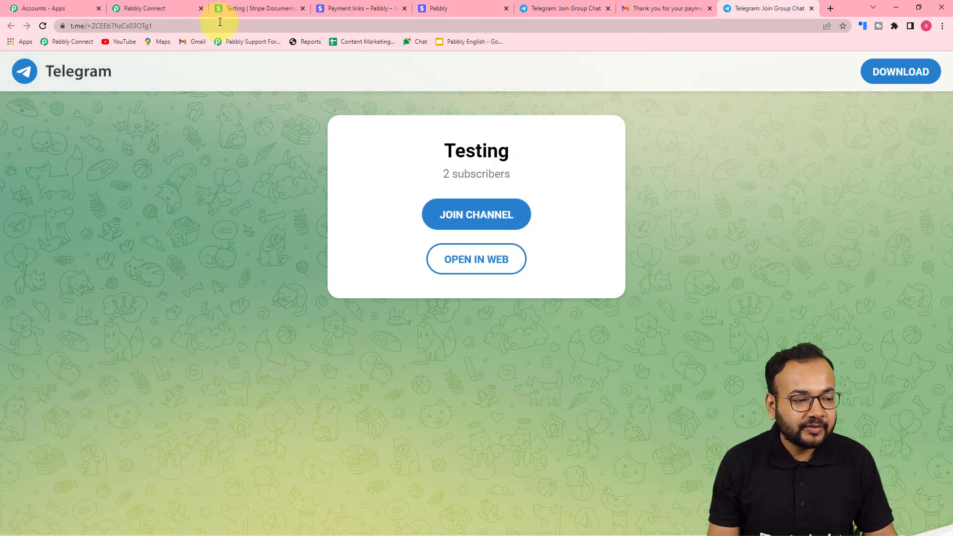
left_click(159, 11)
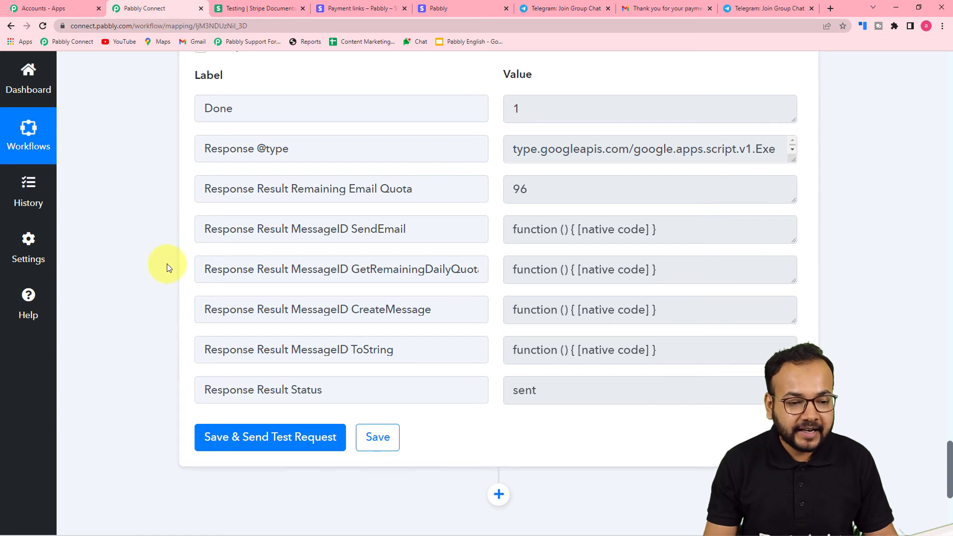
scroll(166, 264, "up", 8)
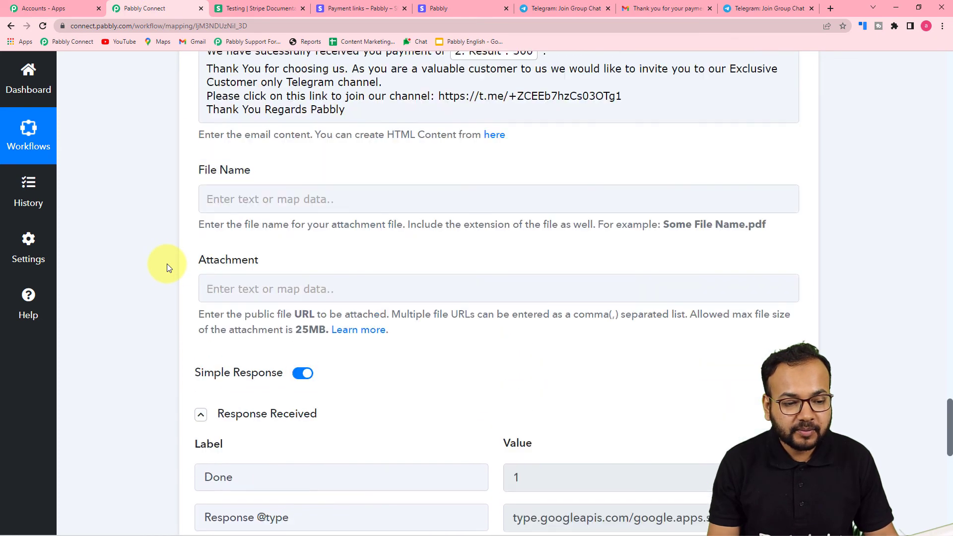
scroll(141, 305, "up", 10)
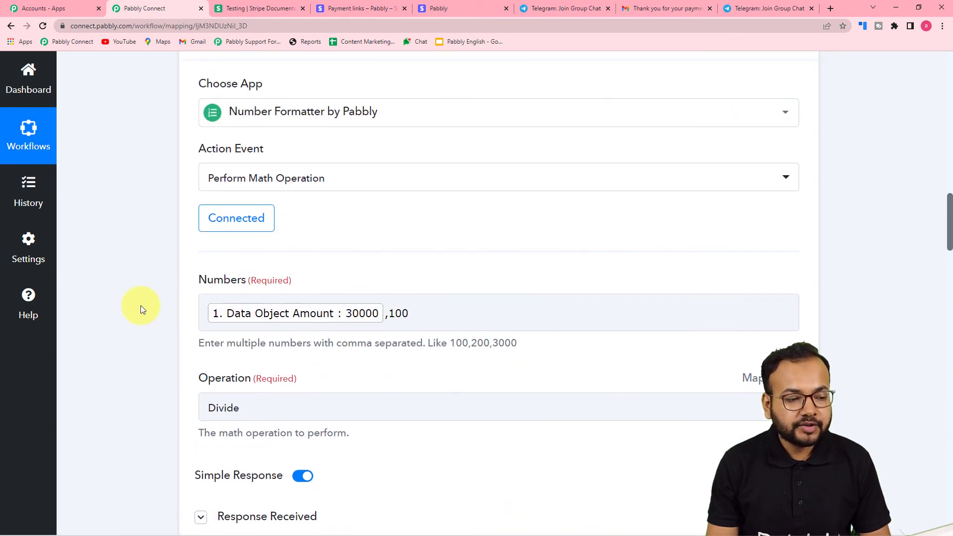
scroll(141, 305, "up", 19)
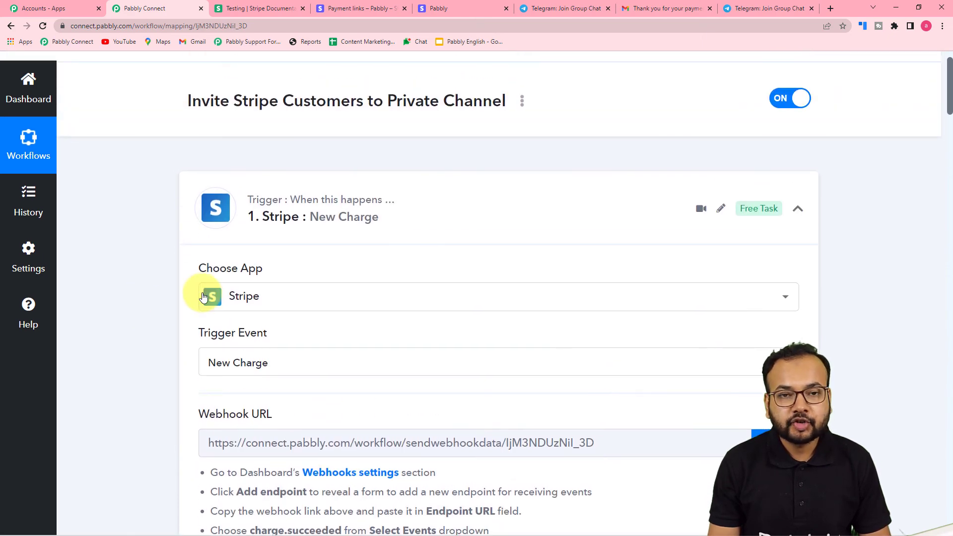
scroll(130, 293, "down", 4)
scroll(136, 325, "down", 4)
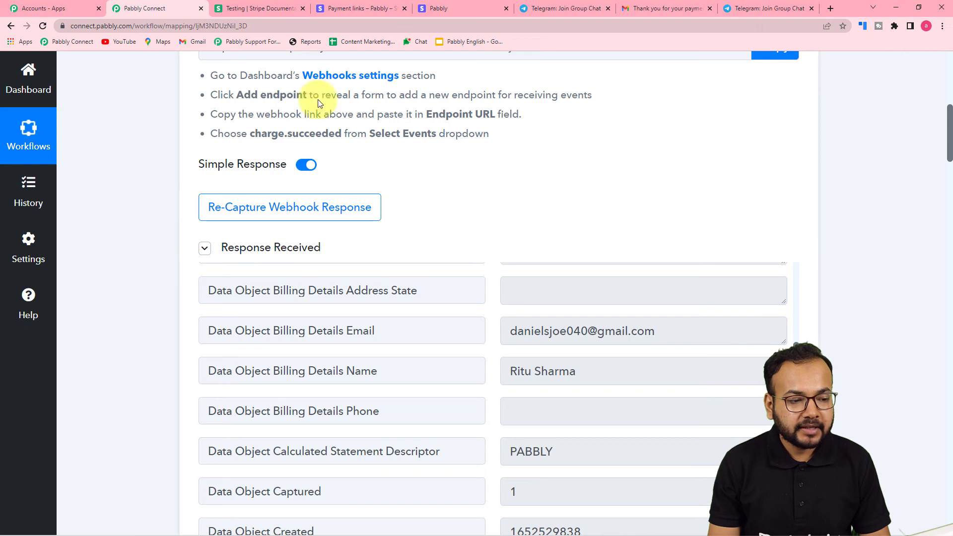
scroll(219, 280, "down", 2)
scroll(179, 312, "down", 4)
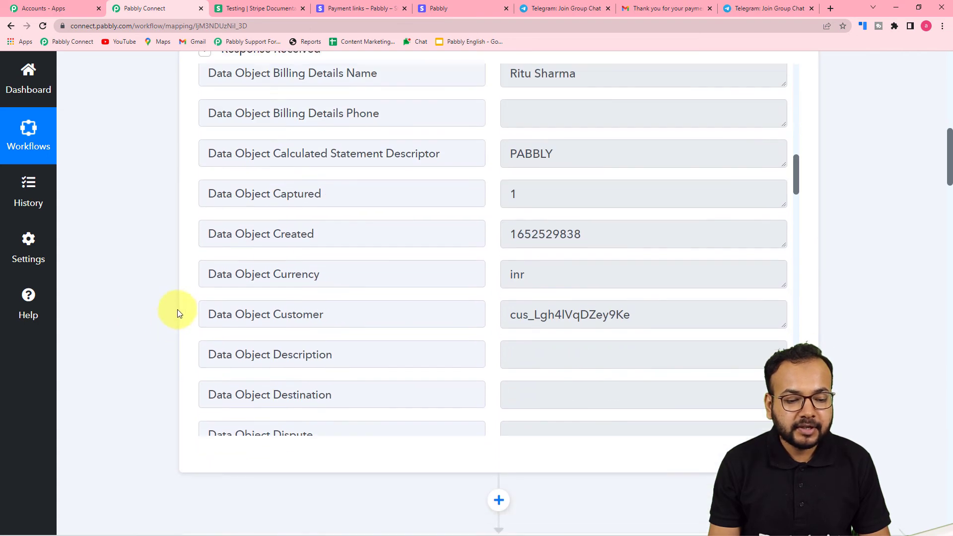
scroll(198, 266, "down", 2)
scroll(206, 296, "down", 6)
scroll(154, 310, "down", 8)
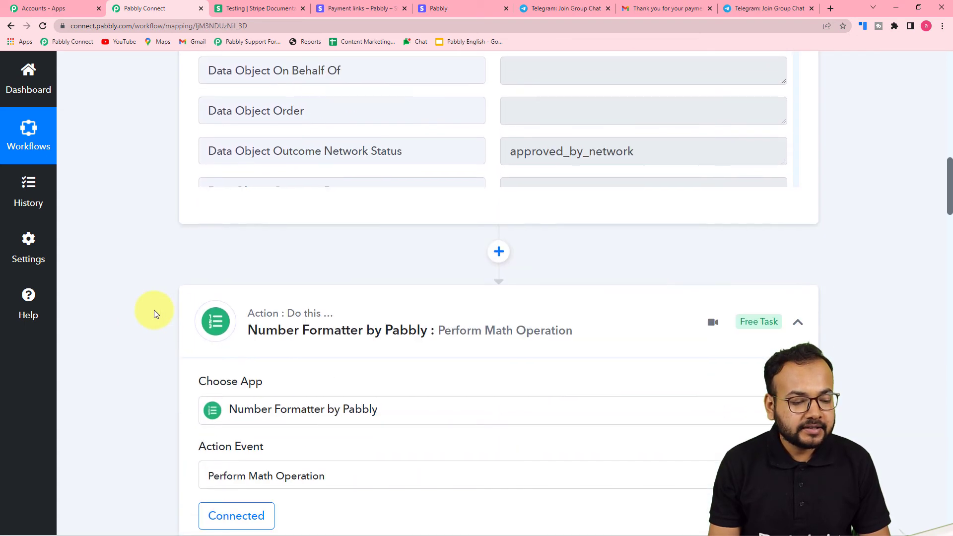
scroll(151, 264, "down", 4)
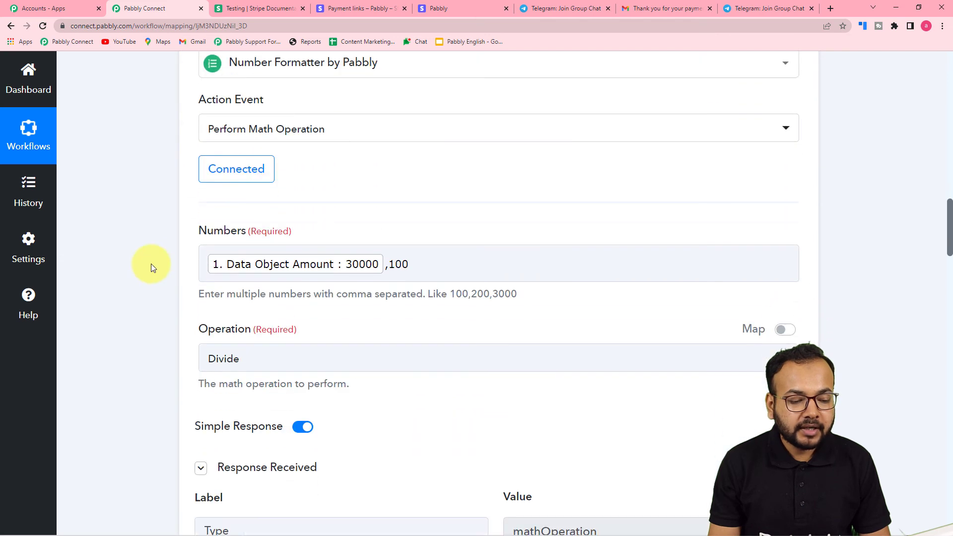
left_click(407, 279)
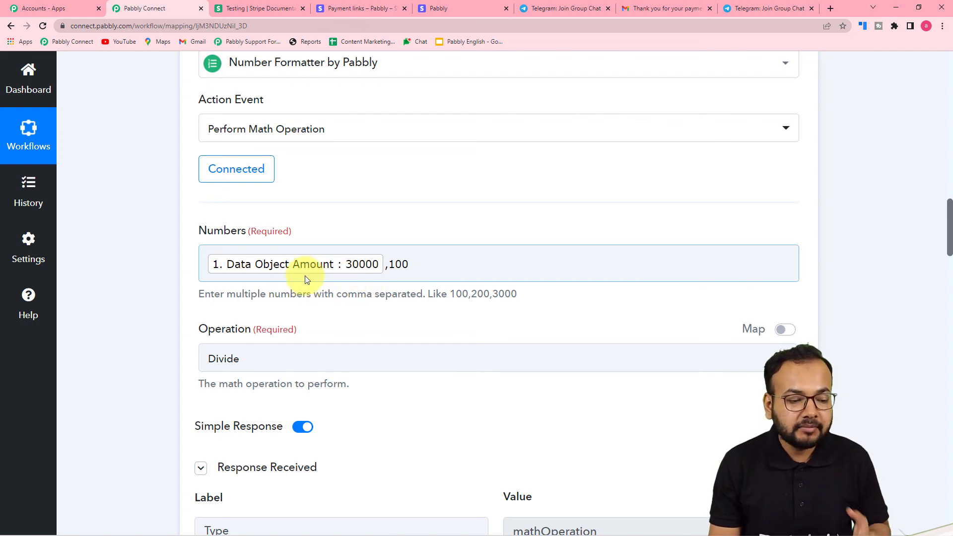
scroll(388, 292, "down", 4)
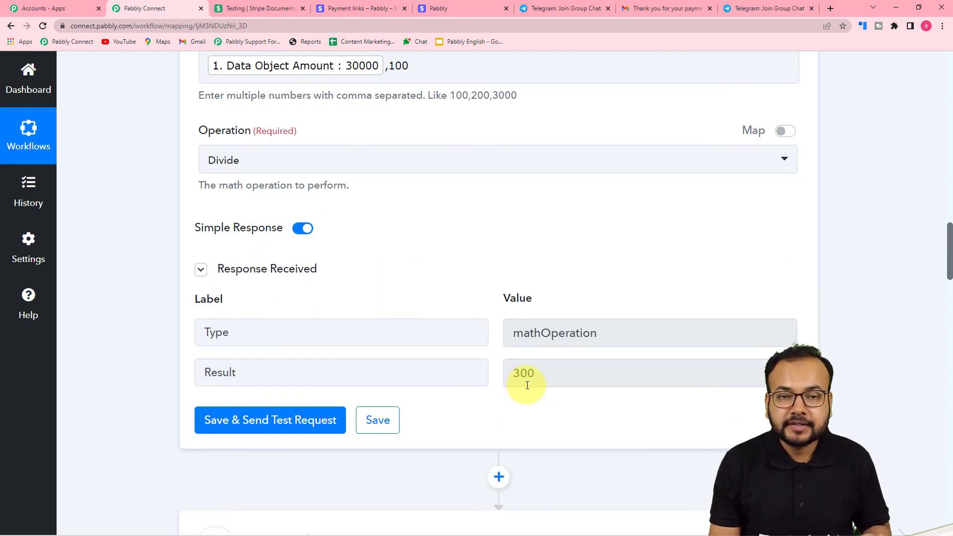
scroll(413, 371, "down", 4)
scroll(413, 372, "down", 5)
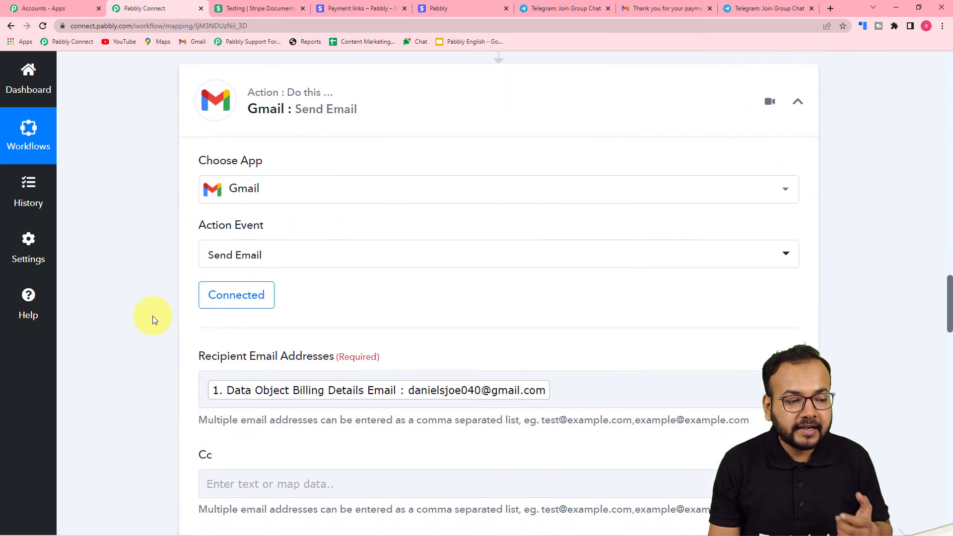
scroll(153, 315, "down", 6)
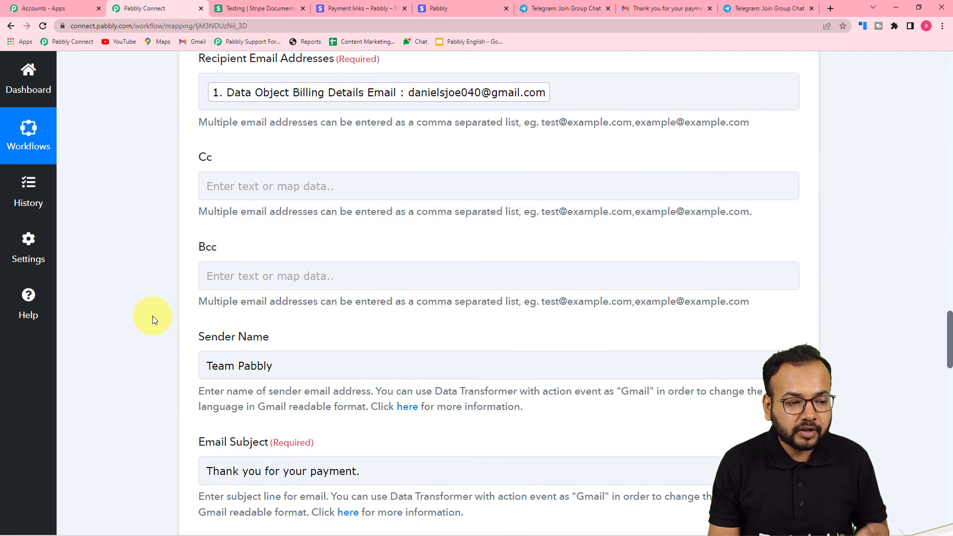
scroll(153, 315, "down", 1)
scroll(153, 315, "up", 1)
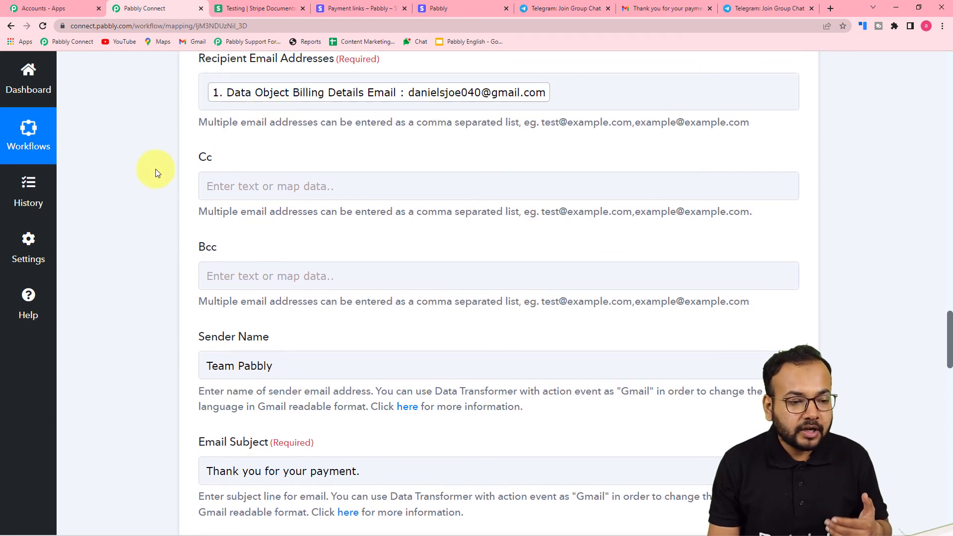
scroll(156, 169, "down", 6)
scroll(155, 169, "down", 4)
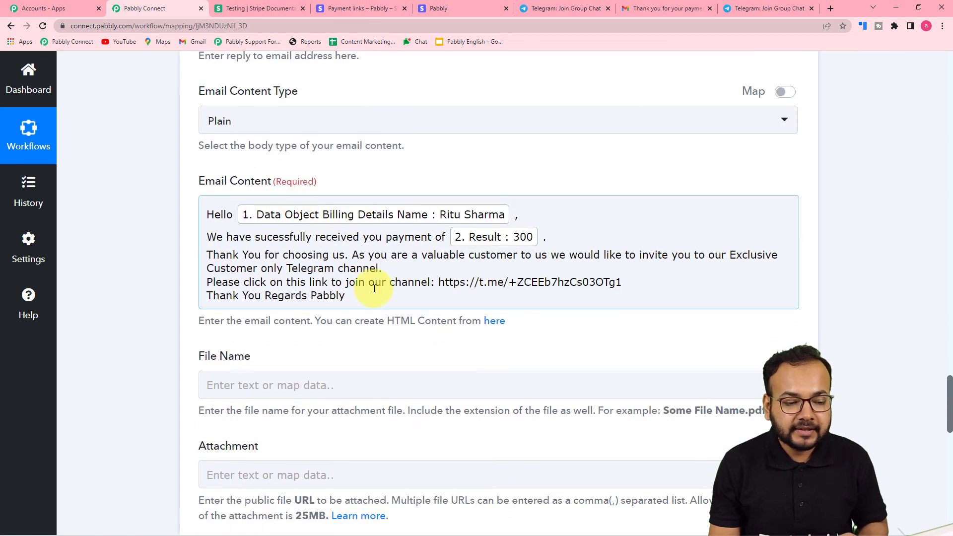
scroll(375, 288, "down", 10)
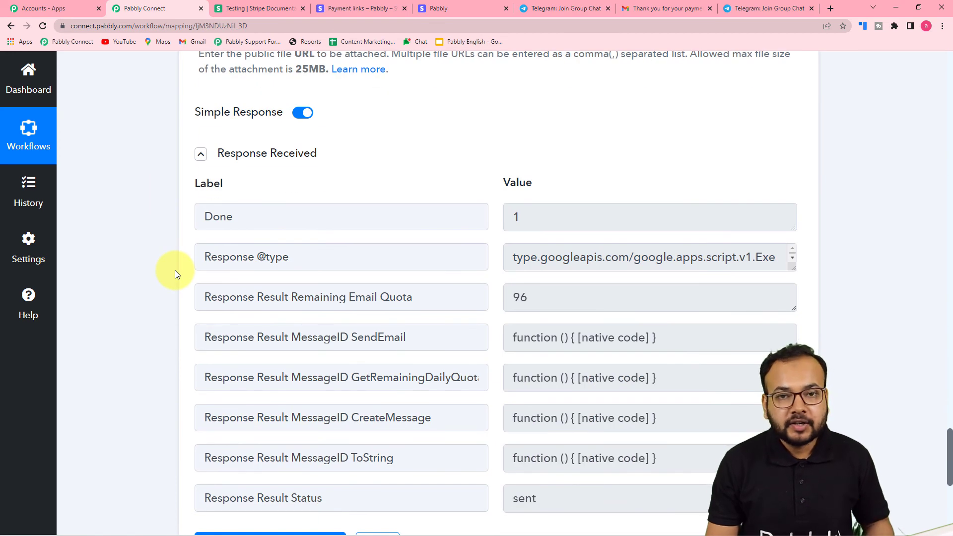